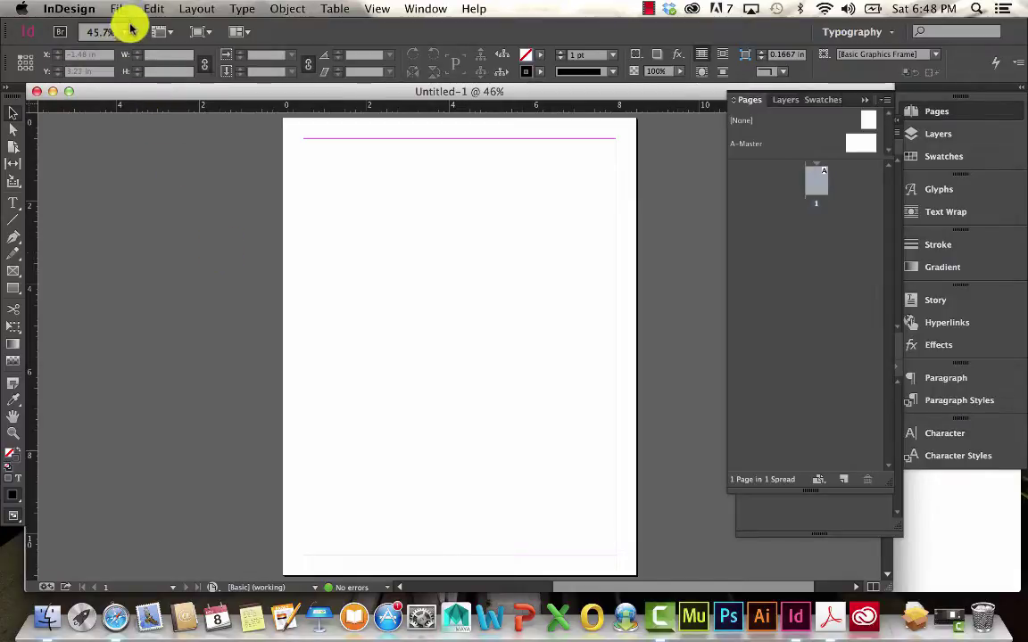
Start a new document with the Print intent, moving the New Document dialog to uncover the page preview
{"action": "left_click", "coordinate": [126, 10]}
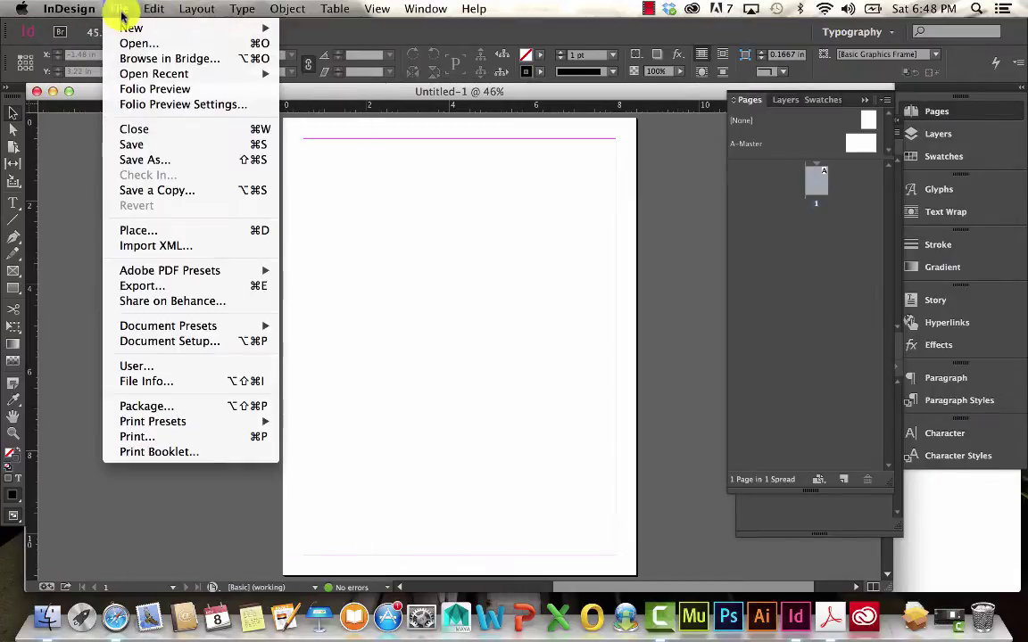
{"action": "mouse_move", "coordinate": [123, 27]}
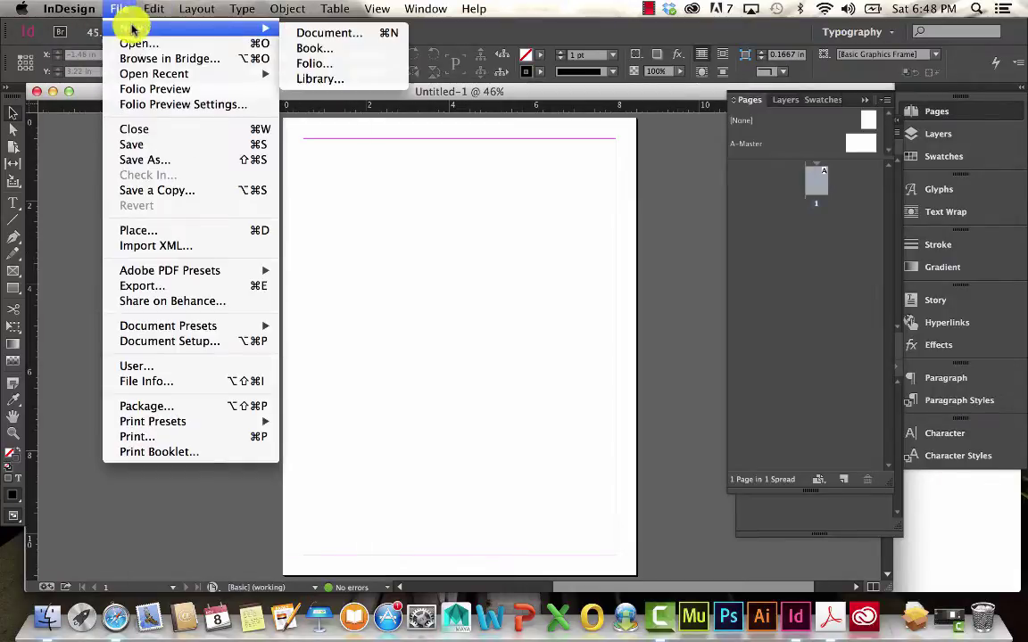
{"action": "left_click", "coordinate": [308, 36]}
{"action": "left_click_drag", "start_coordinate": [746, 101], "coordinate": [669, 105]}
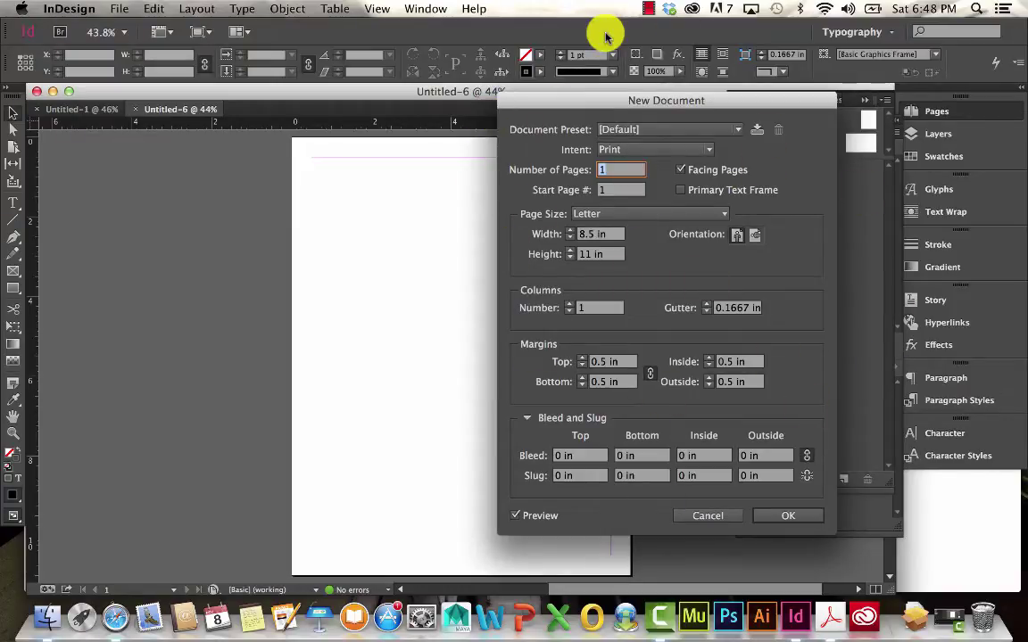
{"action": "left_click", "coordinate": [617, 149]}
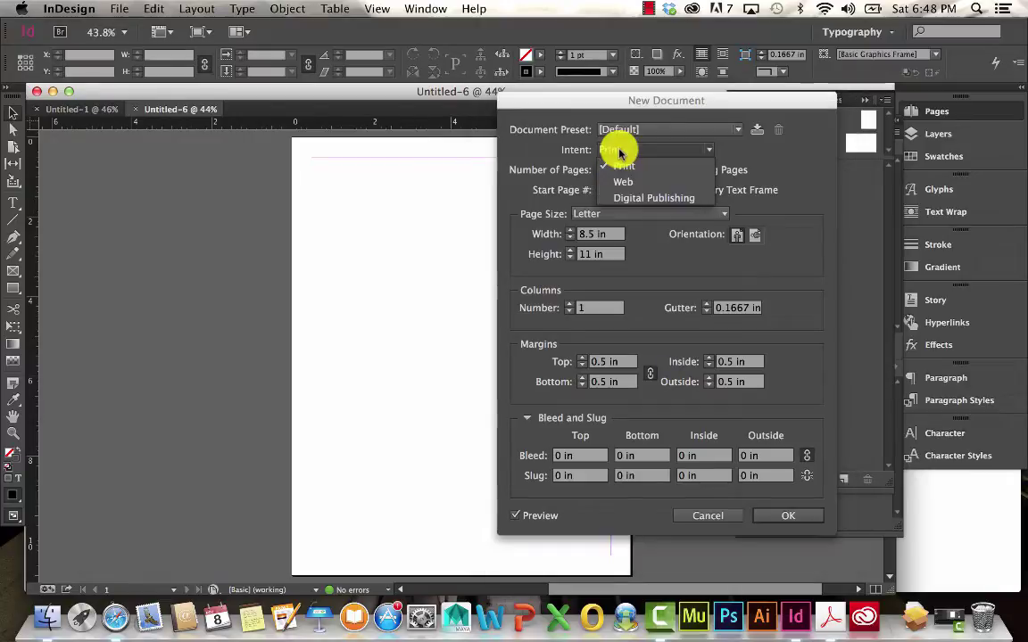
{"action": "left_click", "coordinate": [620, 159]}
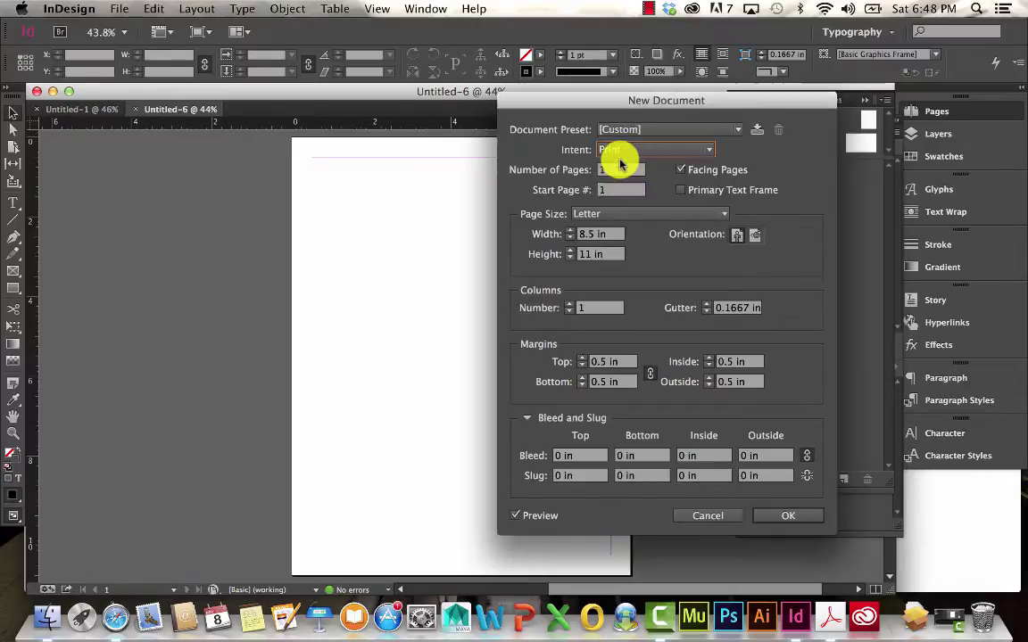
Try the Web intent, check its page size setting, and return the intent to Print
{"action": "left_click", "coordinate": [649, 149]}
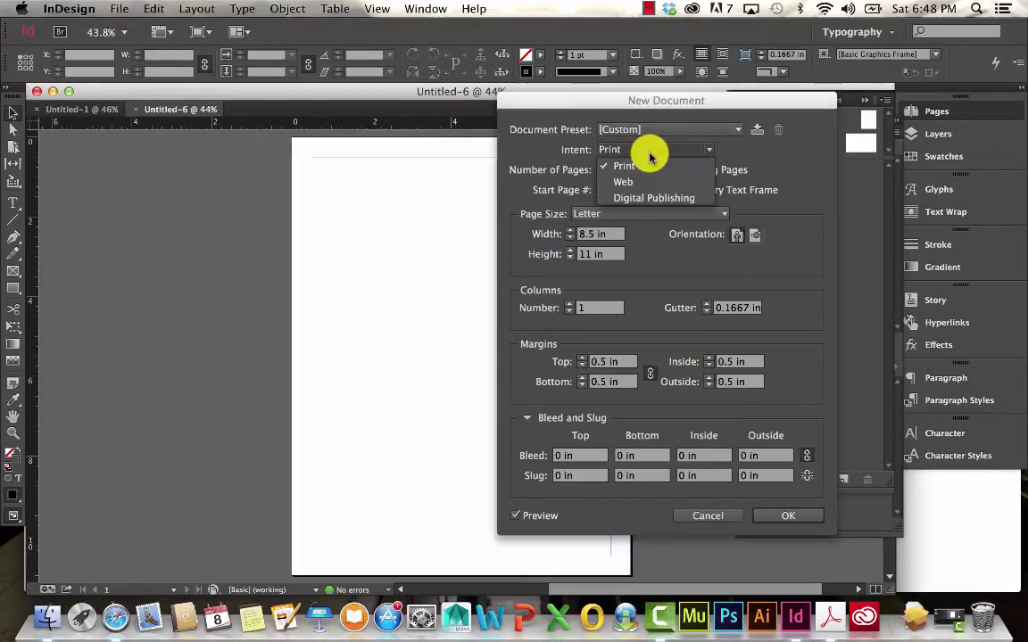
{"action": "left_click", "coordinate": [635, 181]}
{"action": "triple_click", "coordinate": [596, 235]}
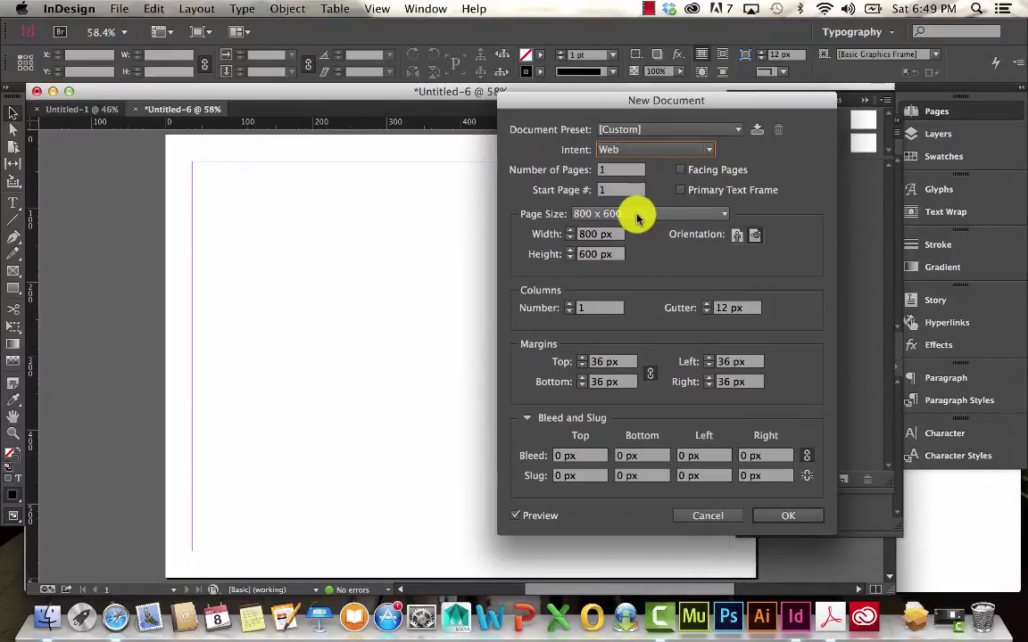
{"action": "left_click", "coordinate": [629, 214]}
{"action": "left_click", "coordinate": [626, 214]}
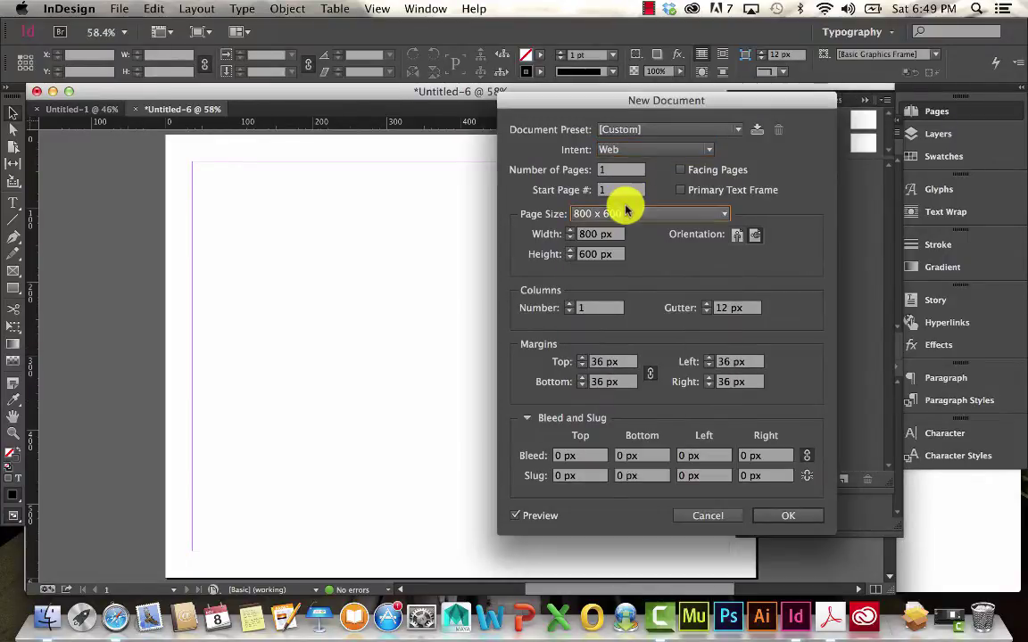
{"action": "left_click", "coordinate": [644, 151]}
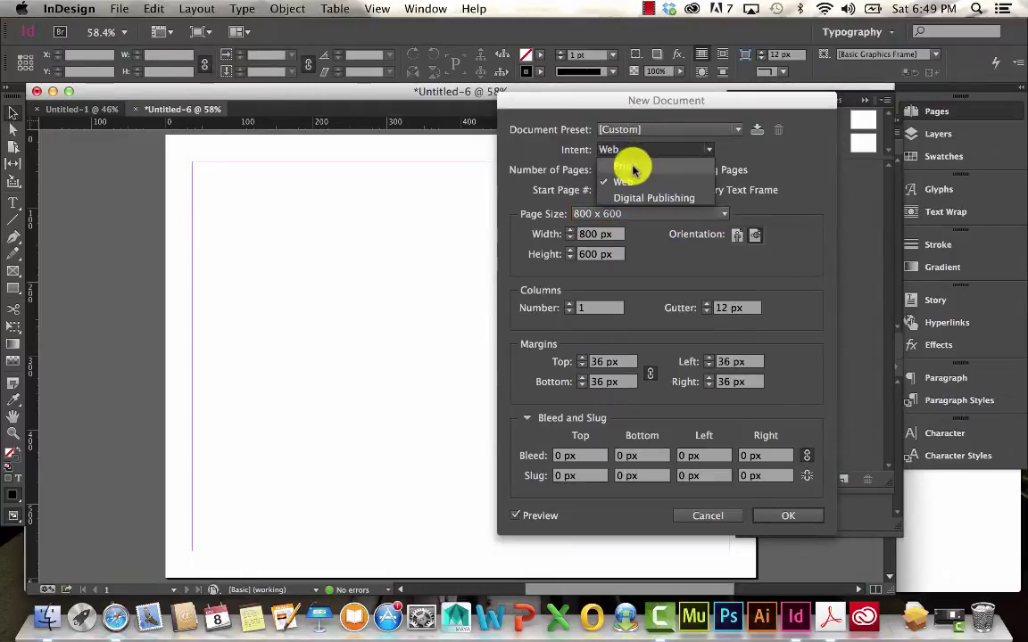
{"action": "left_click", "coordinate": [625, 150]}
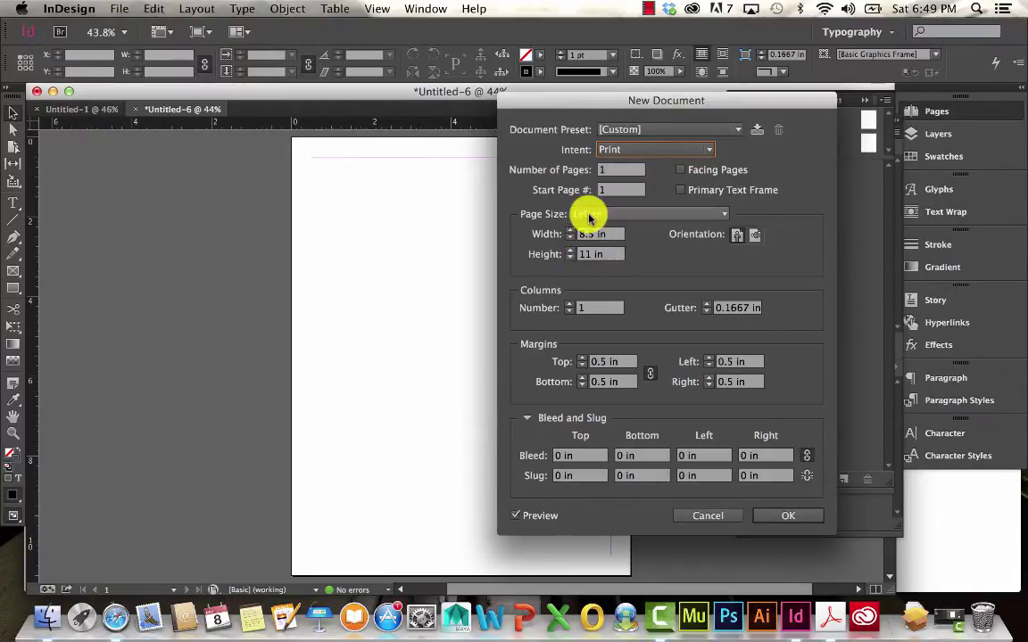
Try the Tabloid page size for the document and return the page size to Letter
{"action": "left_click", "coordinate": [586, 213]}
{"action": "left_click", "coordinate": [600, 261]}
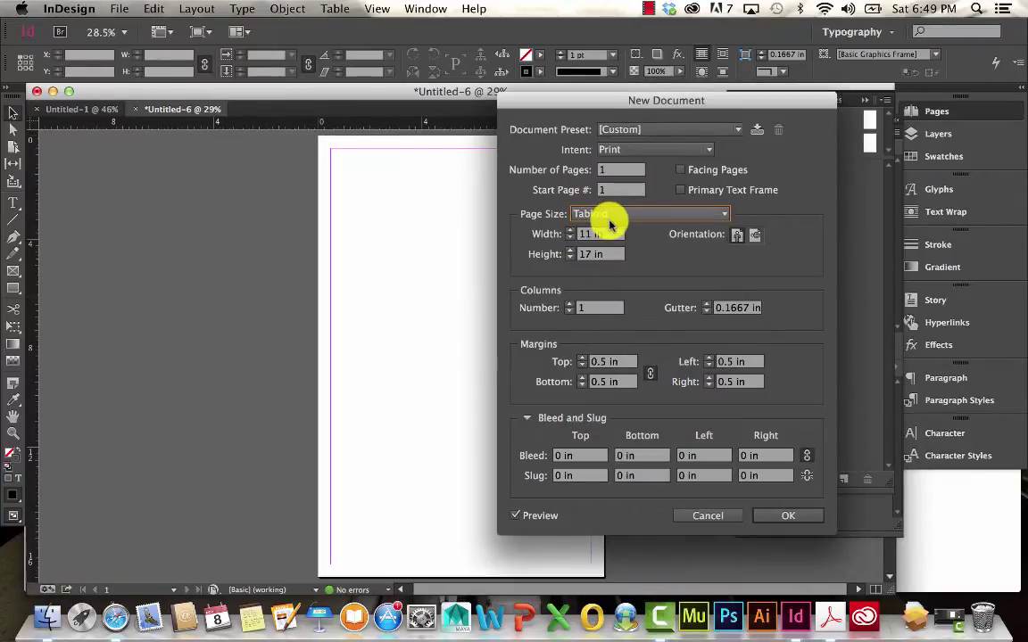
{"action": "left_click", "coordinate": [612, 216]}
{"action": "left_click", "coordinate": [607, 230]}
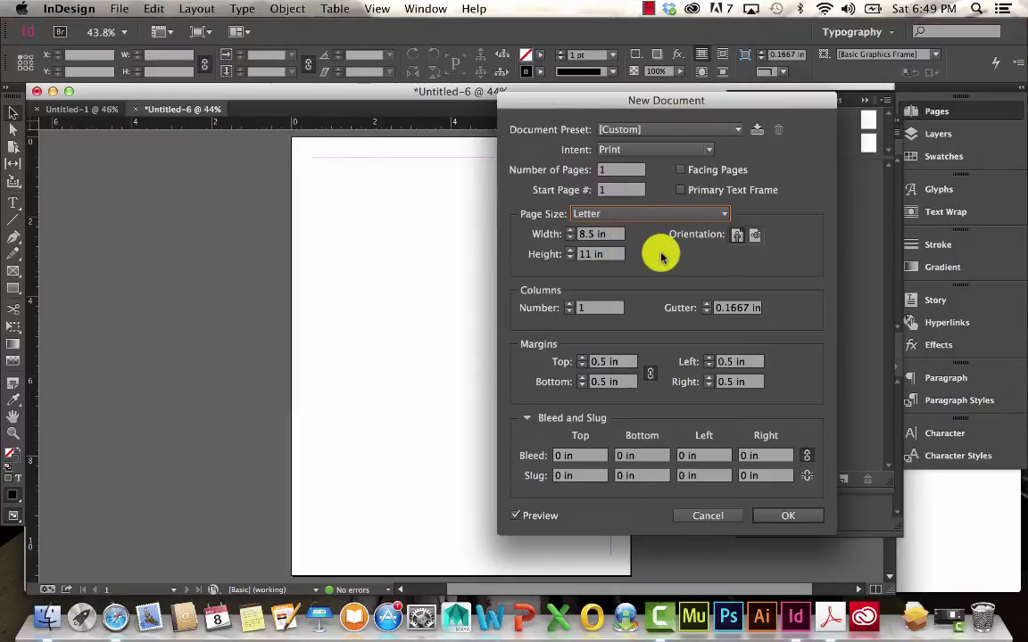
Preview the page in landscape orientation and return it to portrait
{"action": "left_click", "coordinate": [756, 236]}
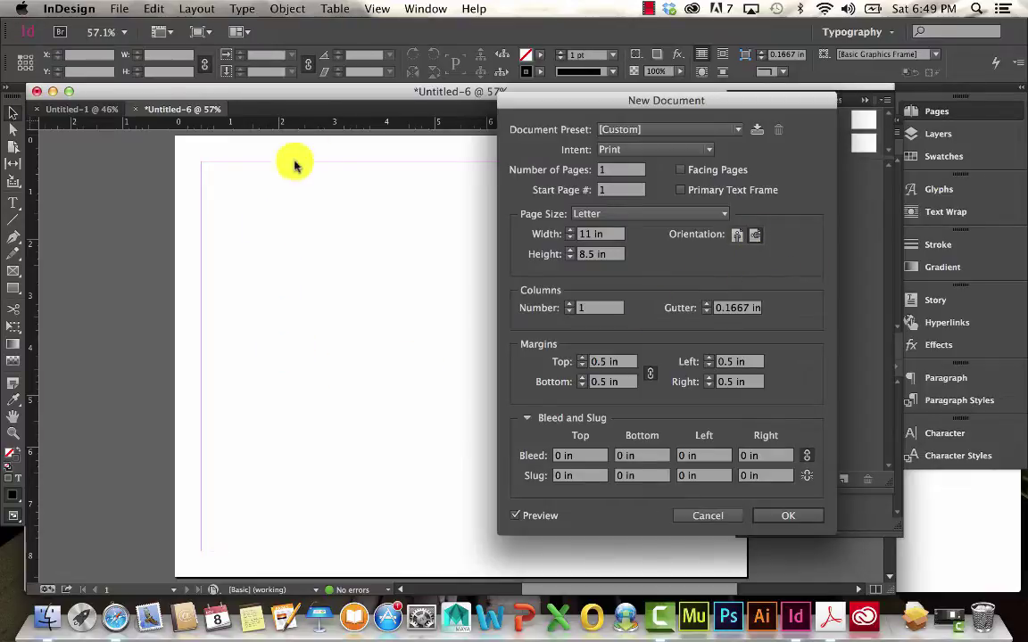
{"action": "left_click", "coordinate": [519, 517]}
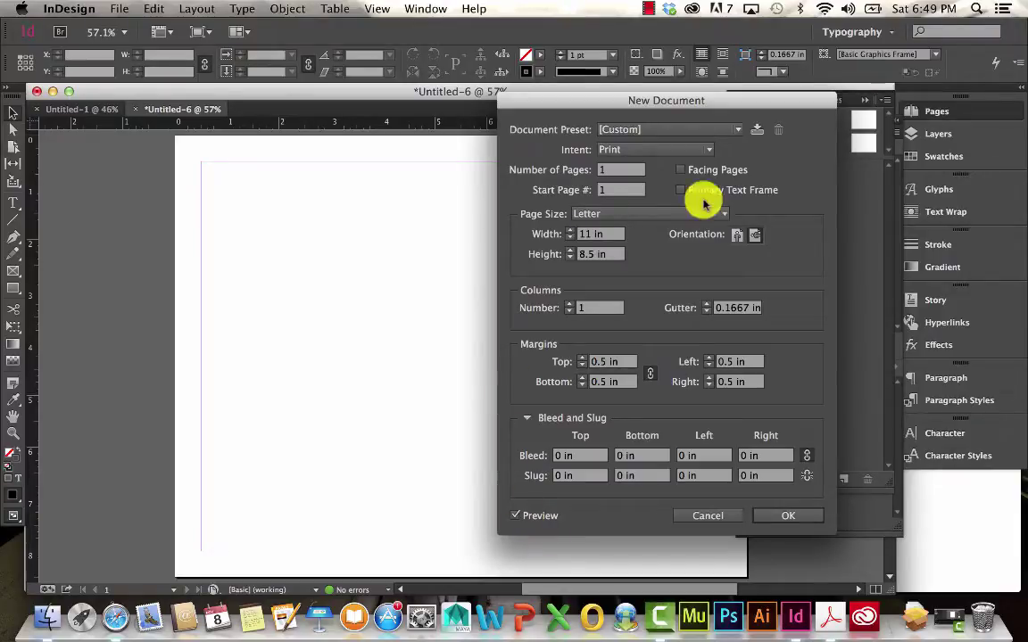
{"action": "left_click", "coordinate": [737, 236]}
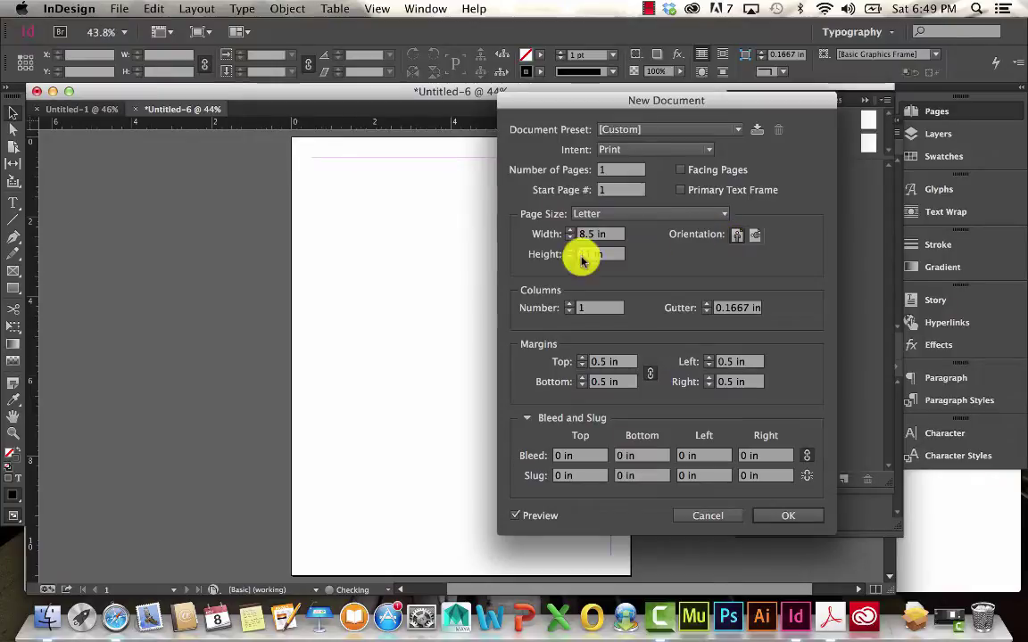
Move the dialog clear of the page preview and set the number of columns to 3
{"action": "left_click", "coordinate": [571, 308]}
{"action": "left_click", "coordinate": [571, 308]}
{"action": "left_click_drag", "start_coordinate": [610, 105], "coordinate": [726, 98]}
{"action": "left_click", "coordinate": [688, 303]}
{"action": "left_click", "coordinate": [688, 303]}
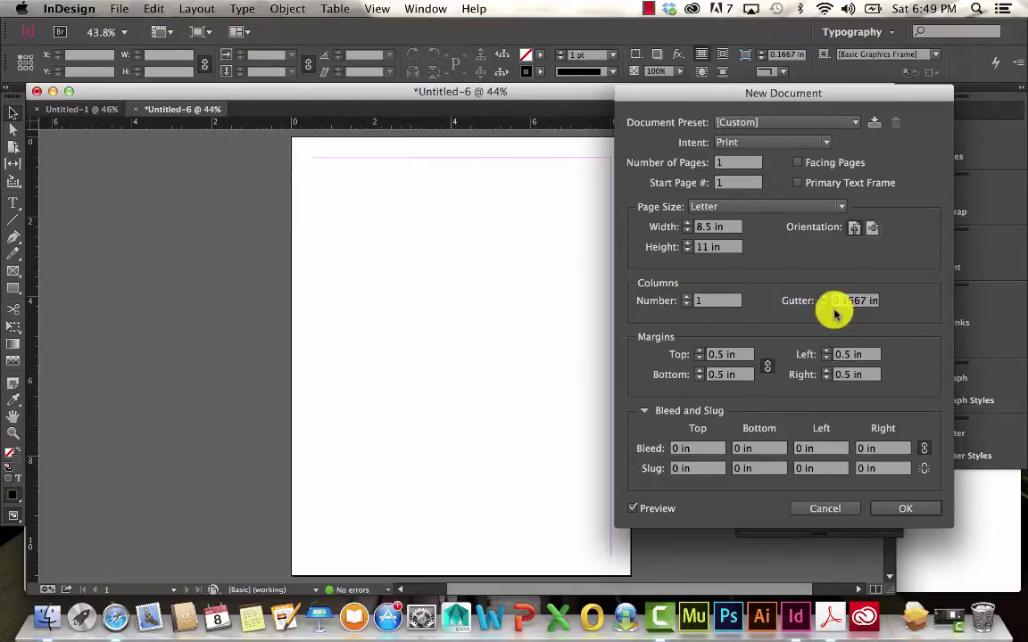
{"action": "left_click", "coordinate": [688, 299]}
{"action": "left_click", "coordinate": [688, 299]}
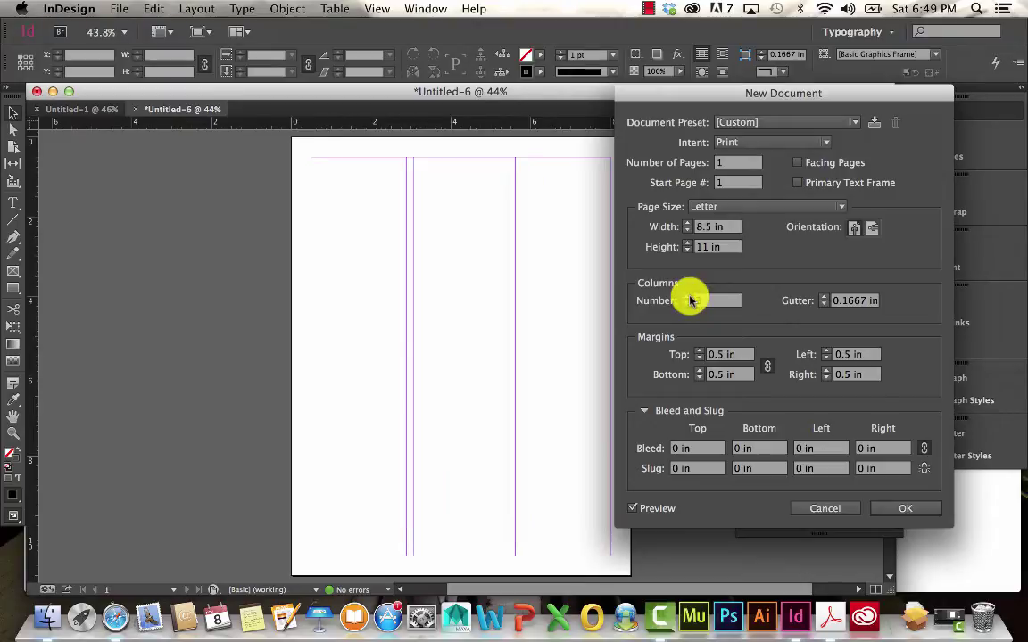
Try a wider column gutter, set it to 0.125 in, and reduce the number of columns to 1
{"action": "left_click", "coordinate": [826, 297]}
{"action": "left_click", "coordinate": [826, 298]}
{"action": "left_click", "coordinate": [824, 300]}
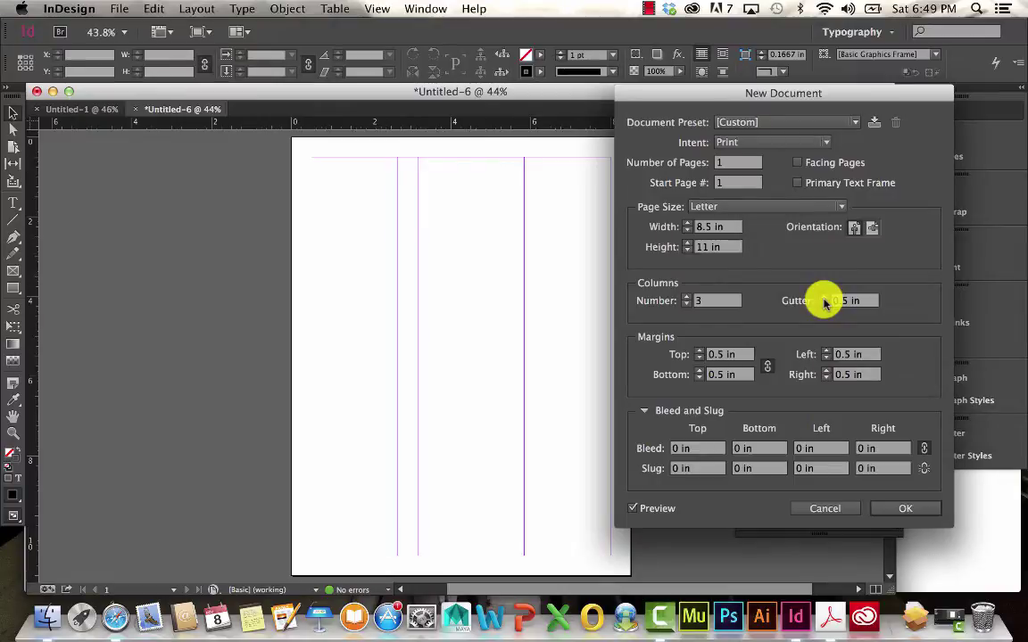
{"action": "left_click", "coordinate": [824, 304]}
{"action": "left_click", "coordinate": [824, 305]}
{"action": "left_click", "coordinate": [825, 304]}
{"action": "left_click", "coordinate": [824, 304]}
{"action": "left_click", "coordinate": [825, 305]}
{"action": "left_click", "coordinate": [824, 305]}
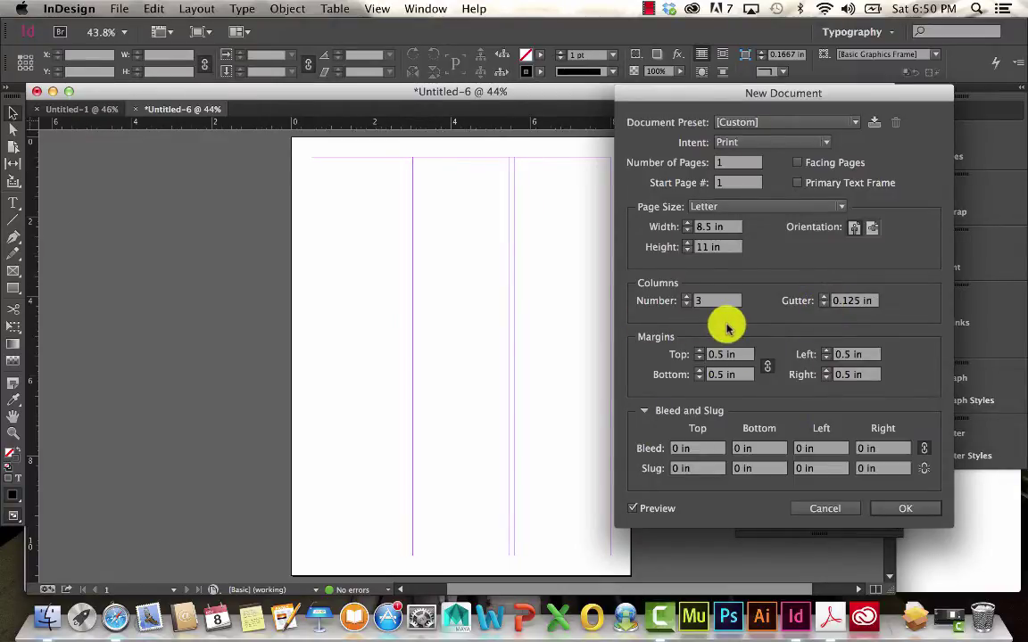
{"action": "left_click", "coordinate": [686, 304]}
{"action": "left_click", "coordinate": [686, 304]}
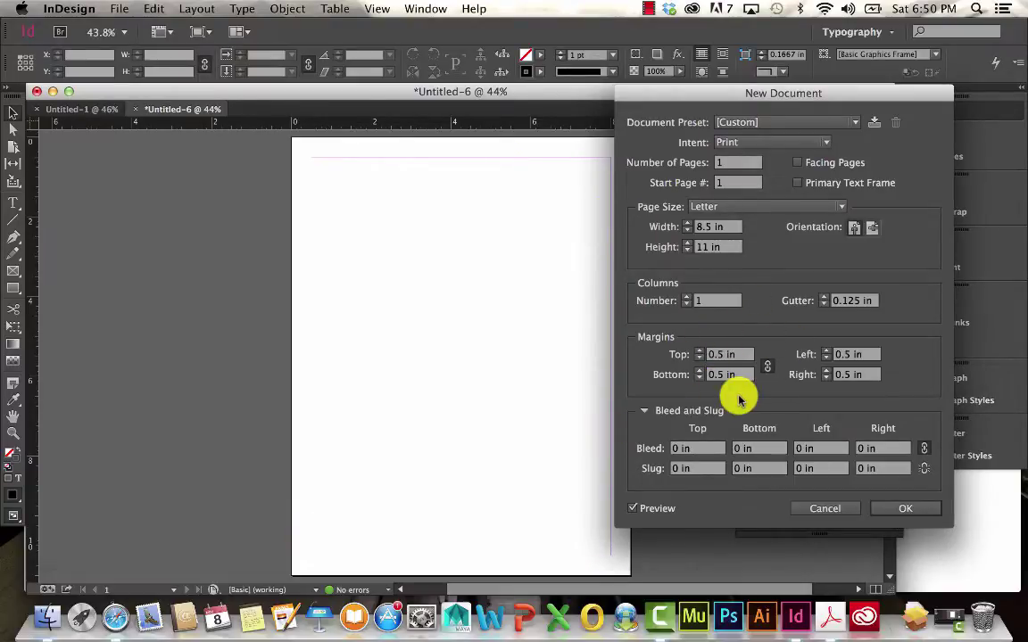
Raise all linked margins to 0.625 in, and unlink them to lower only the top margin
{"action": "left_click", "coordinate": [699, 351]}
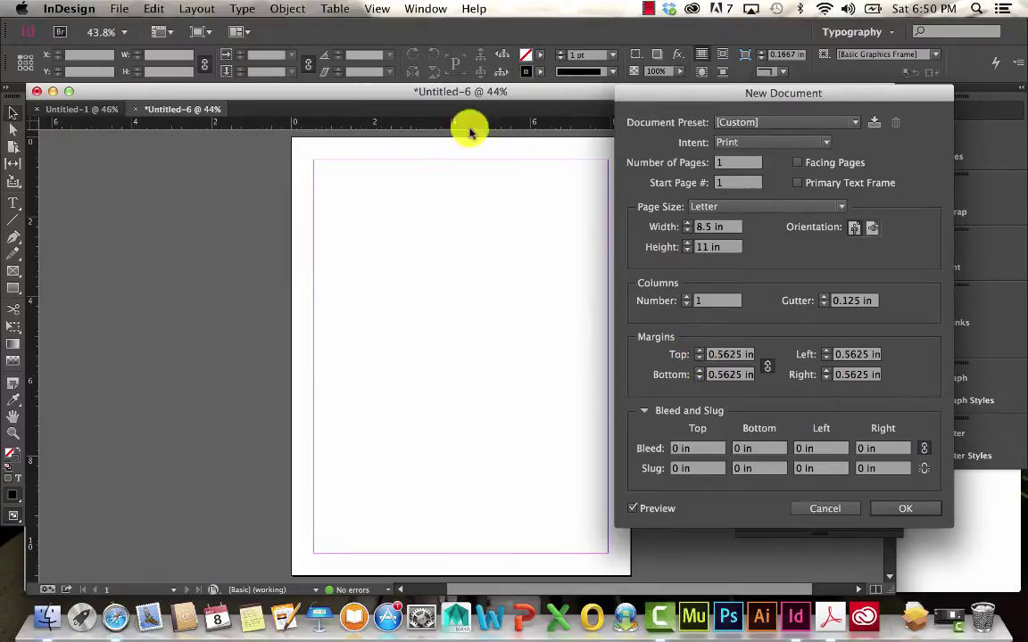
{"action": "left_click", "coordinate": [701, 351]}
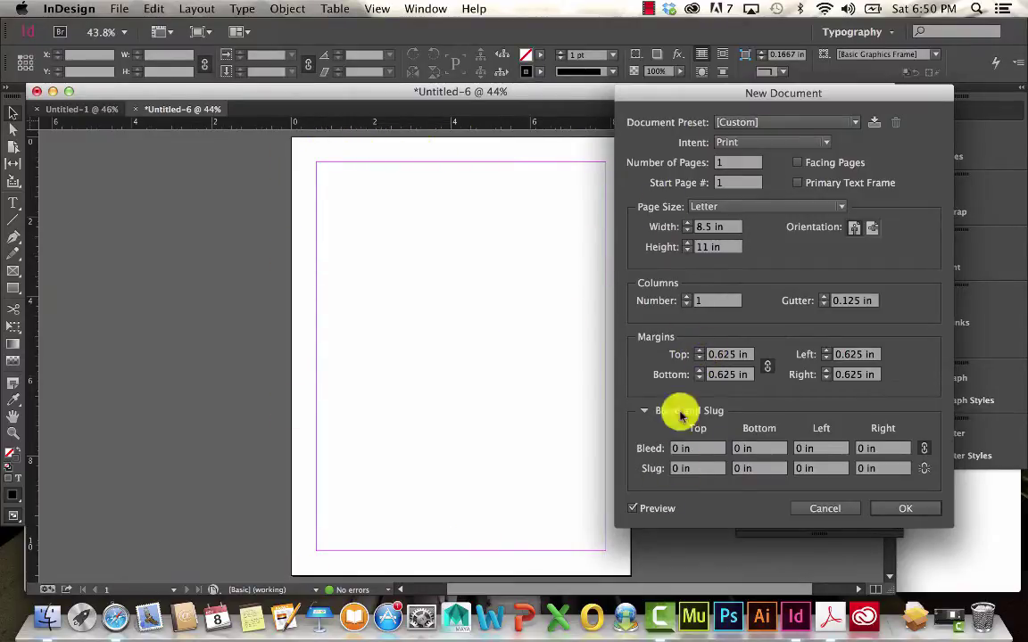
{"action": "left_click", "coordinate": [768, 371]}
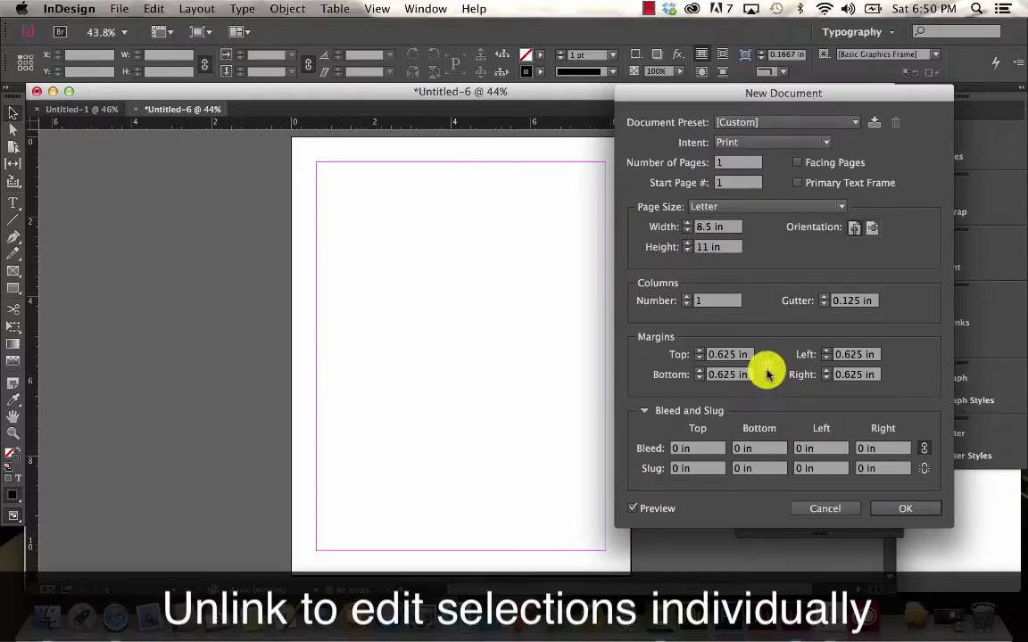
{"action": "left_click", "coordinate": [698, 358]}
{"action": "left_click", "coordinate": [699, 358]}
{"action": "left_click", "coordinate": [698, 358]}
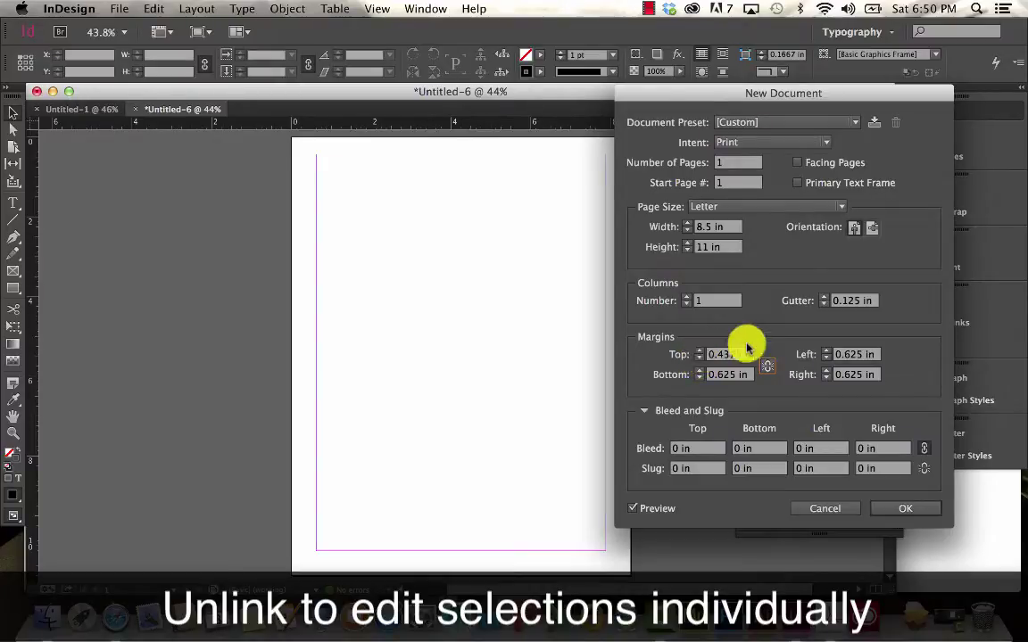
Relink the margins and set all four to 0.25 in
{"action": "left_click", "coordinate": [769, 369]}
{"action": "left_click", "coordinate": [699, 359]}
{"action": "left_click", "coordinate": [699, 359]}
{"action": "left_click", "coordinate": [699, 359]}
{"action": "left_click", "coordinate": [699, 359]}
{"action": "left_click", "coordinate": [700, 354]}
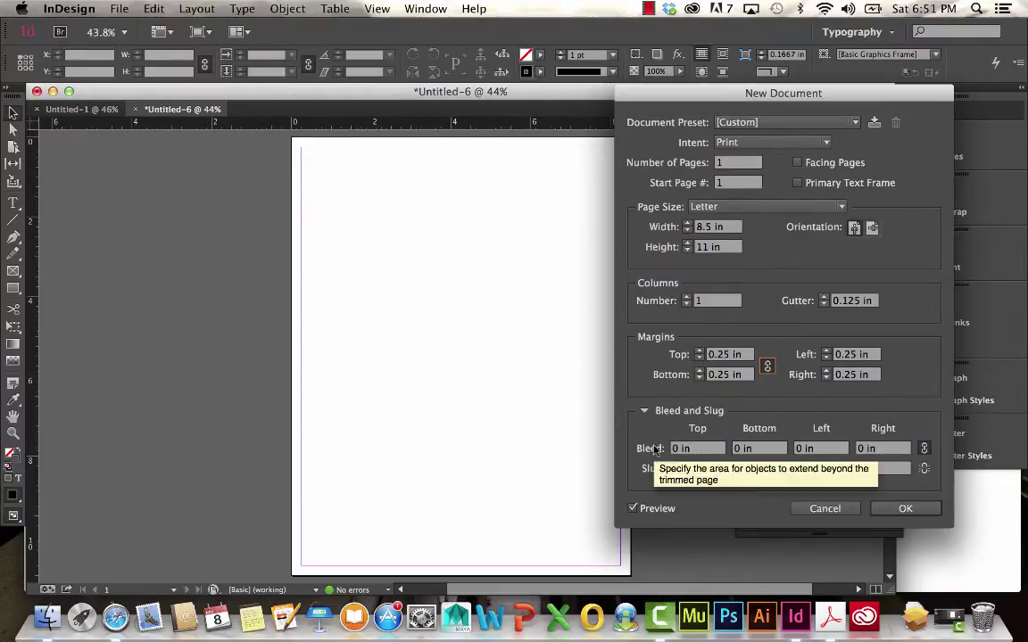
Show the bleed and slug settings and set the bleed to 0.125 in on all sides
{"action": "left_click", "coordinate": [645, 412]}
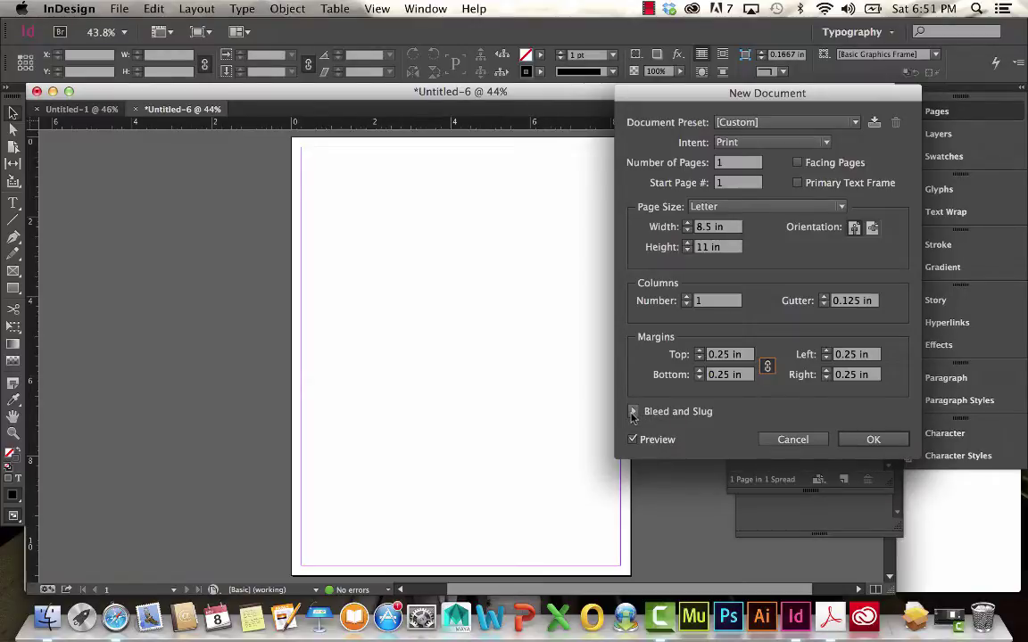
{"action": "left_click", "coordinate": [633, 413]}
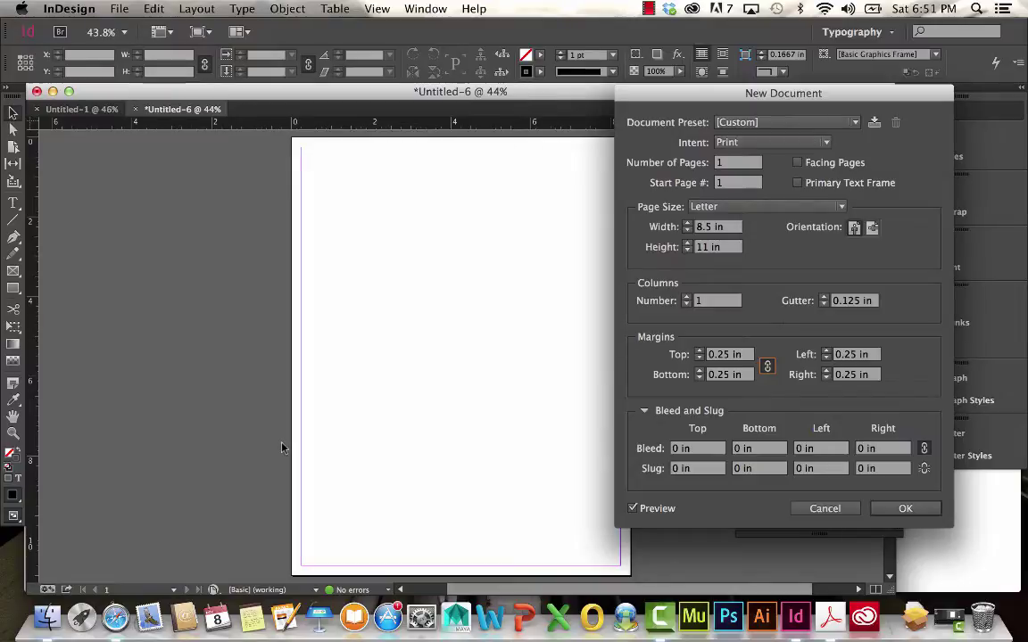
{"action": "left_click", "coordinate": [674, 448]}
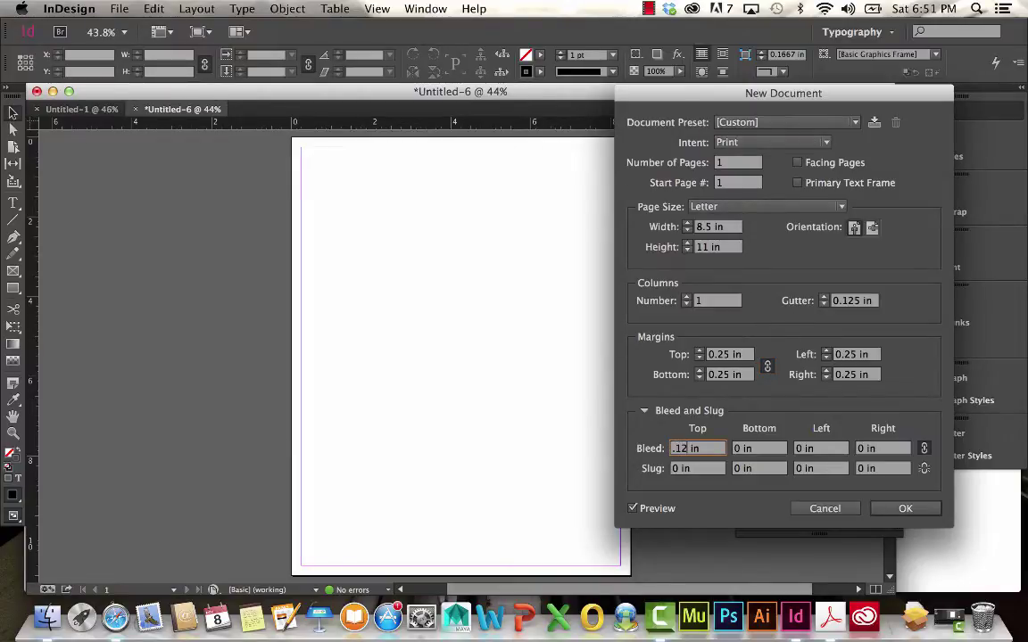
{"action": "key", "text": "Tab"}
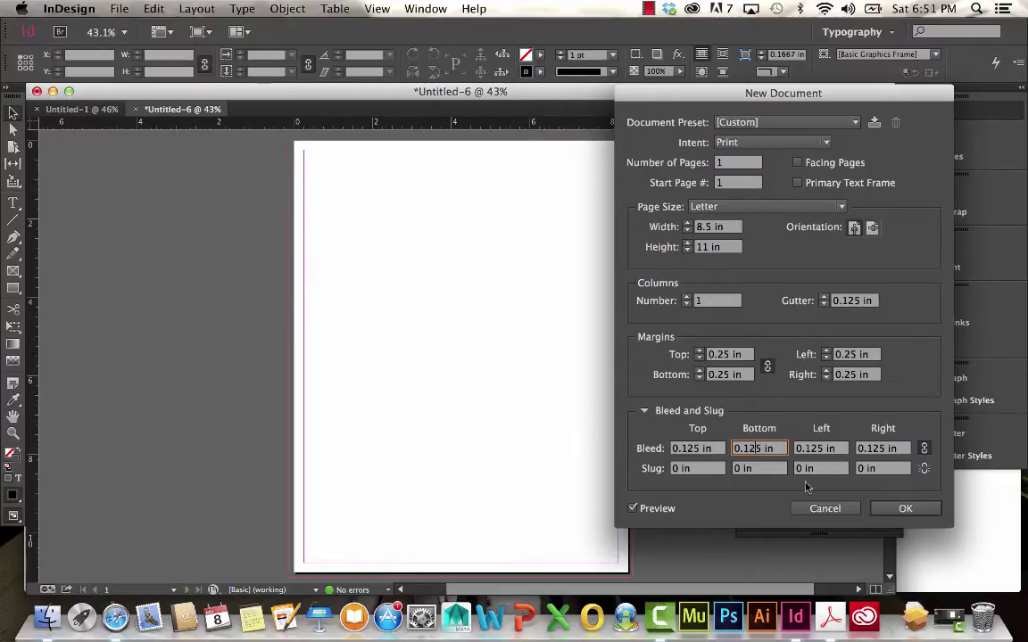
Try a 1 in slug at the page top and reset it to 0 in
{"action": "left_click", "coordinate": [680, 471]}
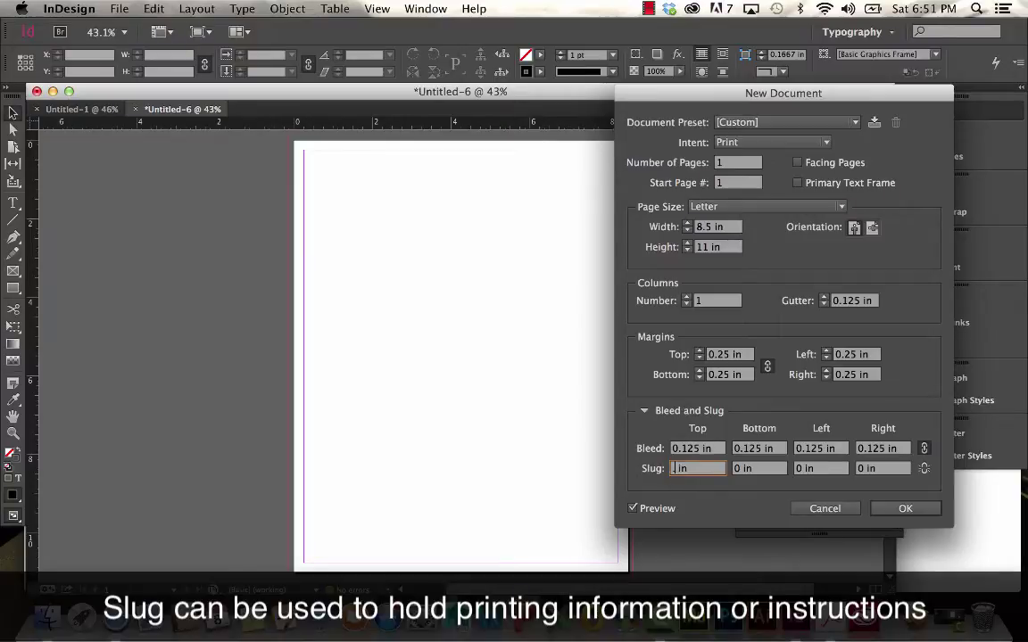
{"action": "type", "text": "."}
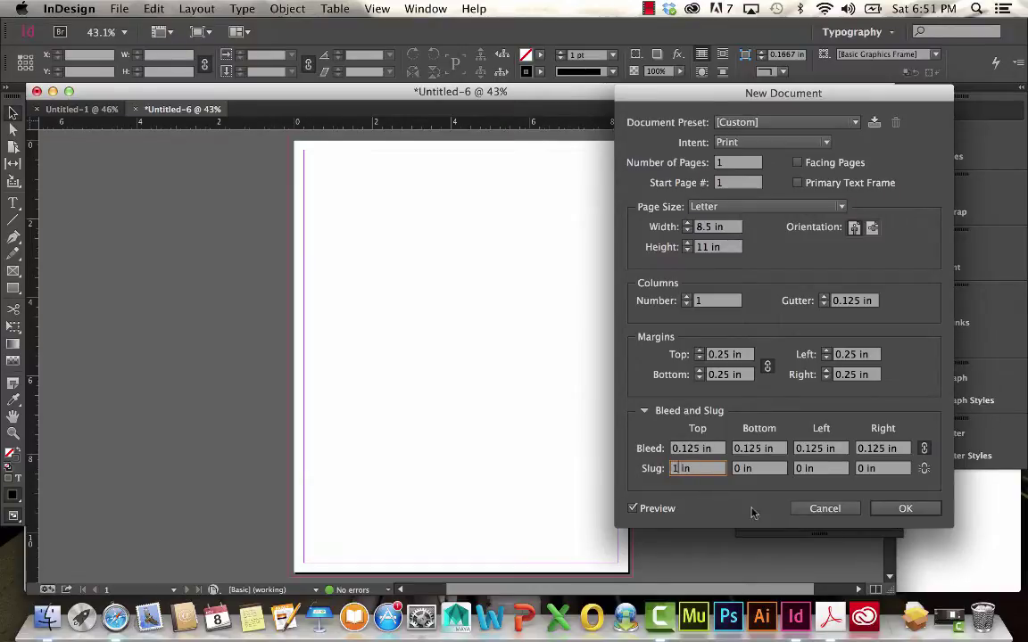
{"action": "left_click", "coordinate": [714, 453]}
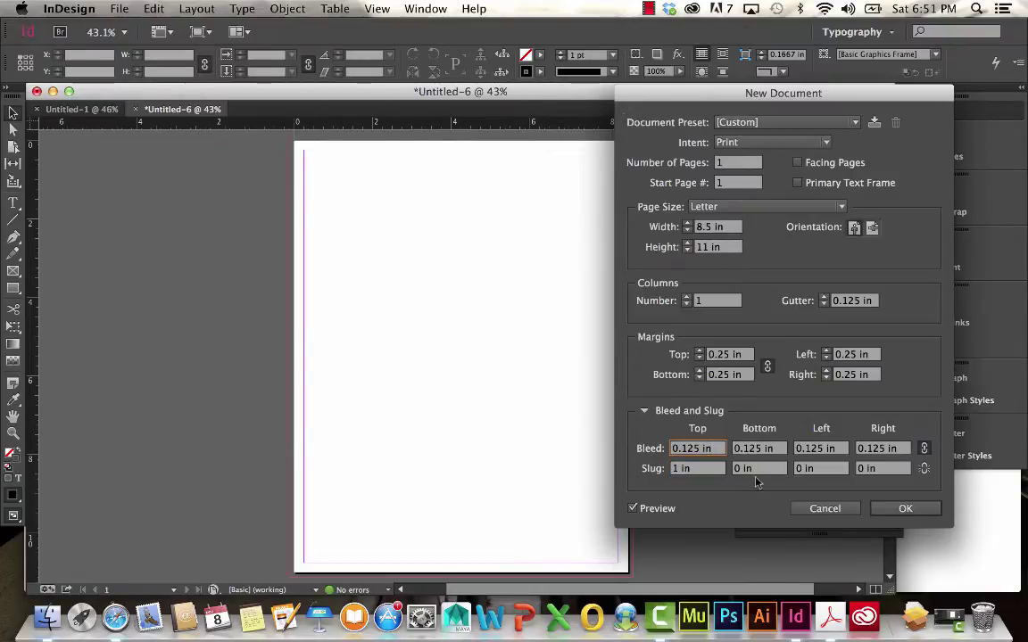
{"action": "left_click", "coordinate": [678, 473]}
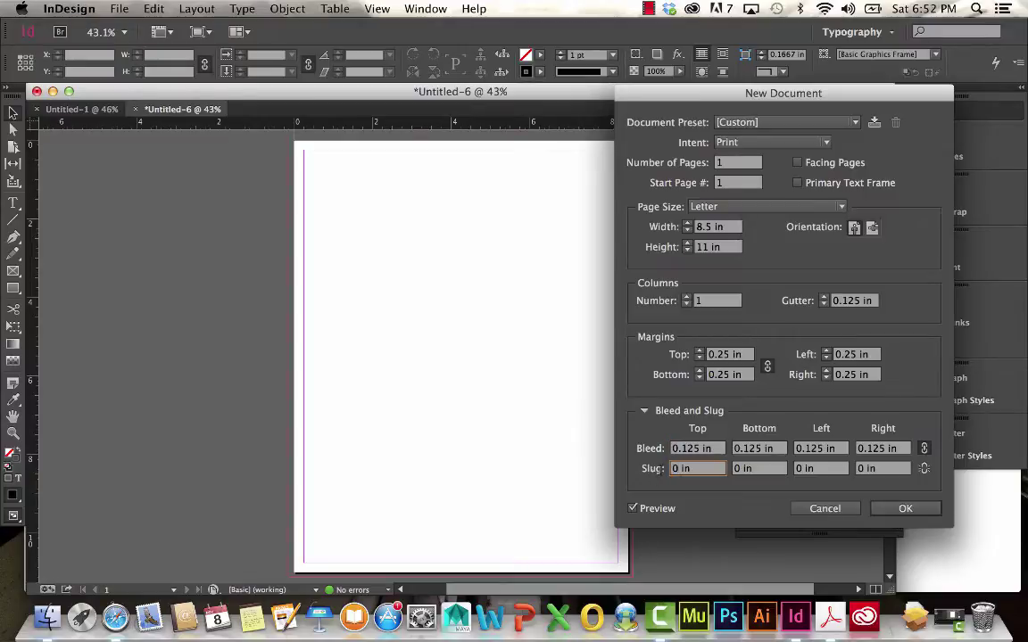
{"action": "left_click", "coordinate": [692, 450]}
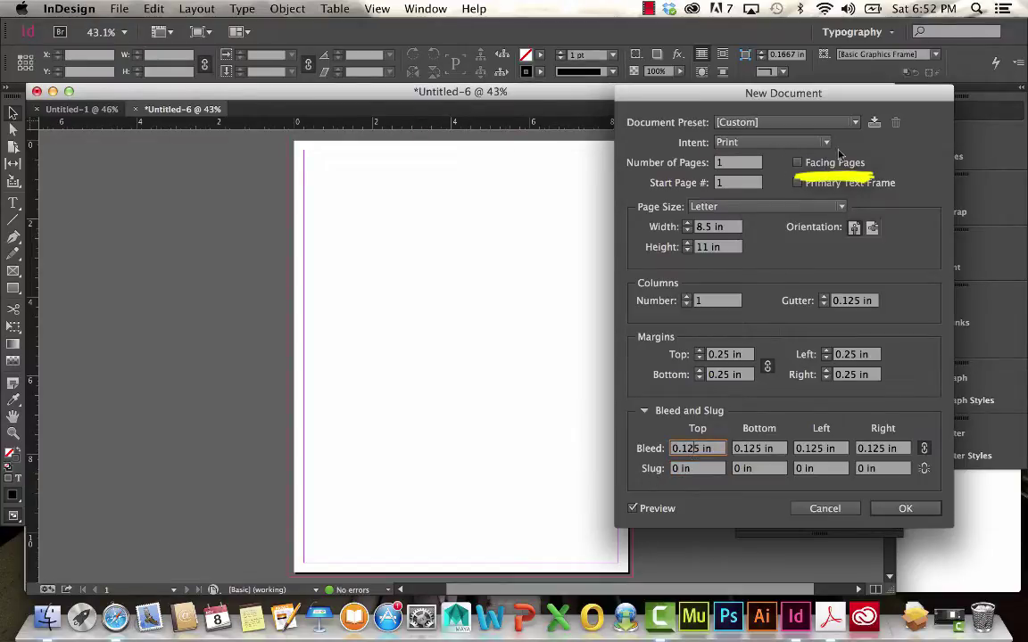
Move the New Document dialog clear of the page list and set the number of pages to 3
{"action": "mouse_move", "coordinate": [694, 100]}
{"action": "left_mouse_down"}
{"action": "mouse_move", "coordinate": [458, 115]}
{"action": "mouse_move", "coordinate": [420, 139]}
{"action": "left_mouse_up"}
{"action": "left_click", "coordinate": [455, 206]}
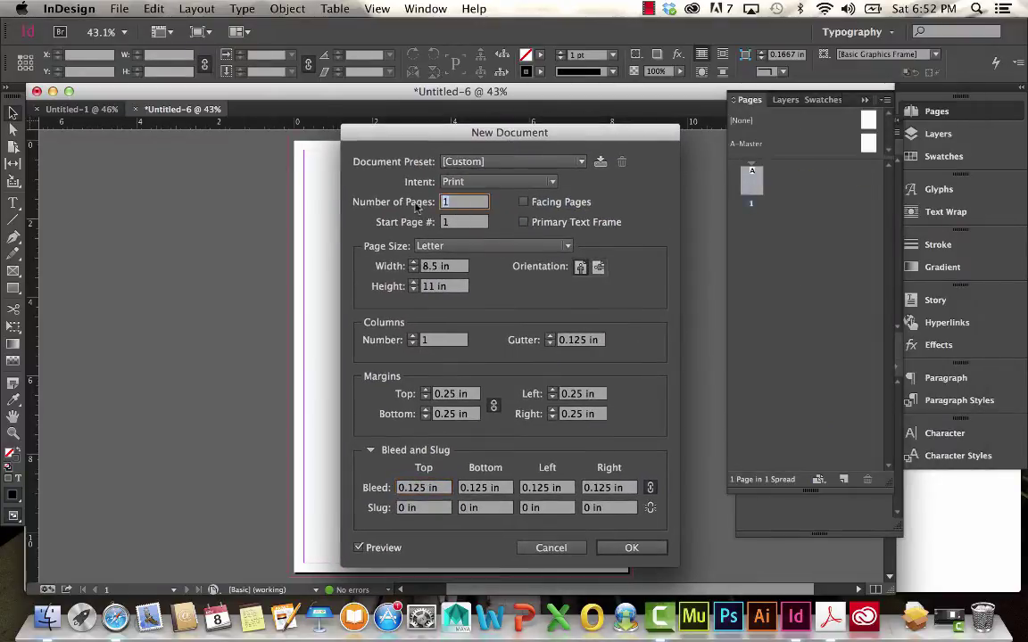
{"action": "left_click", "coordinate": [463, 222]}
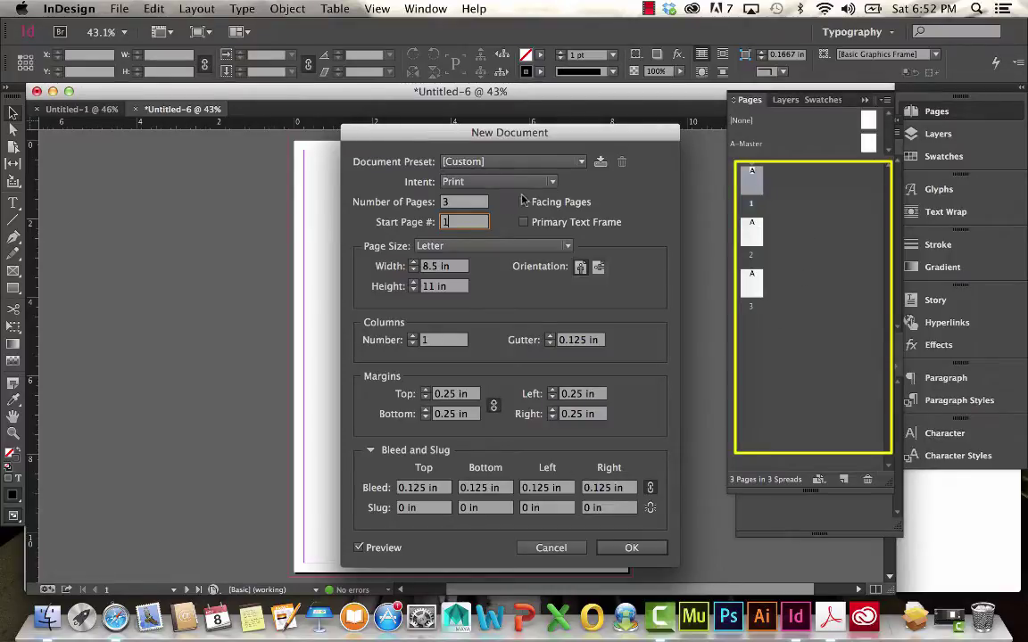
Try facing pages for the new document, switch the option back off, and create the document
{"action": "left_click", "coordinate": [582, 204]}
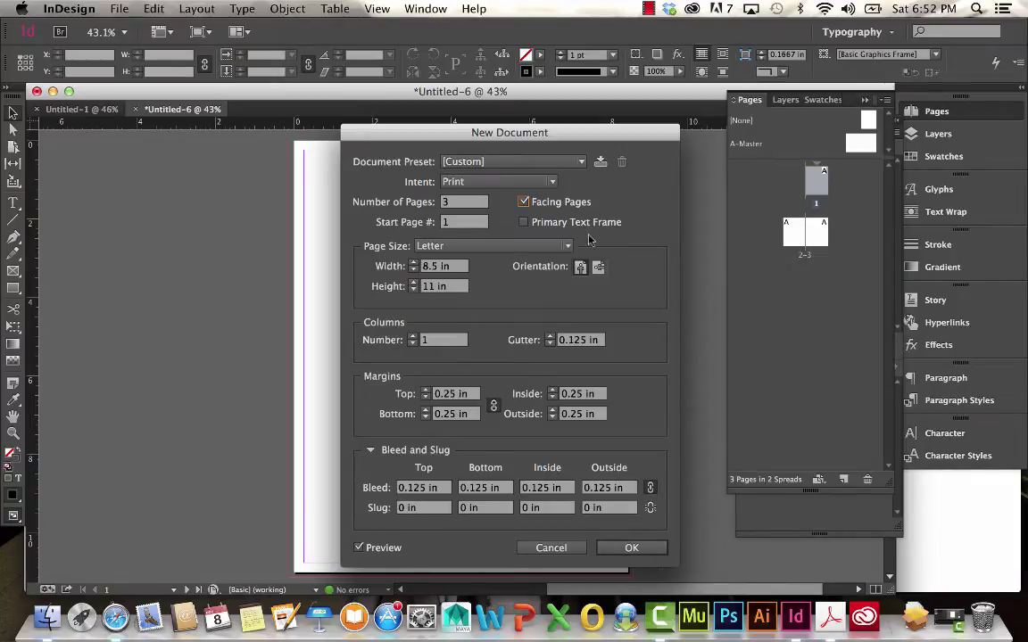
{"action": "left_click", "coordinate": [532, 207]}
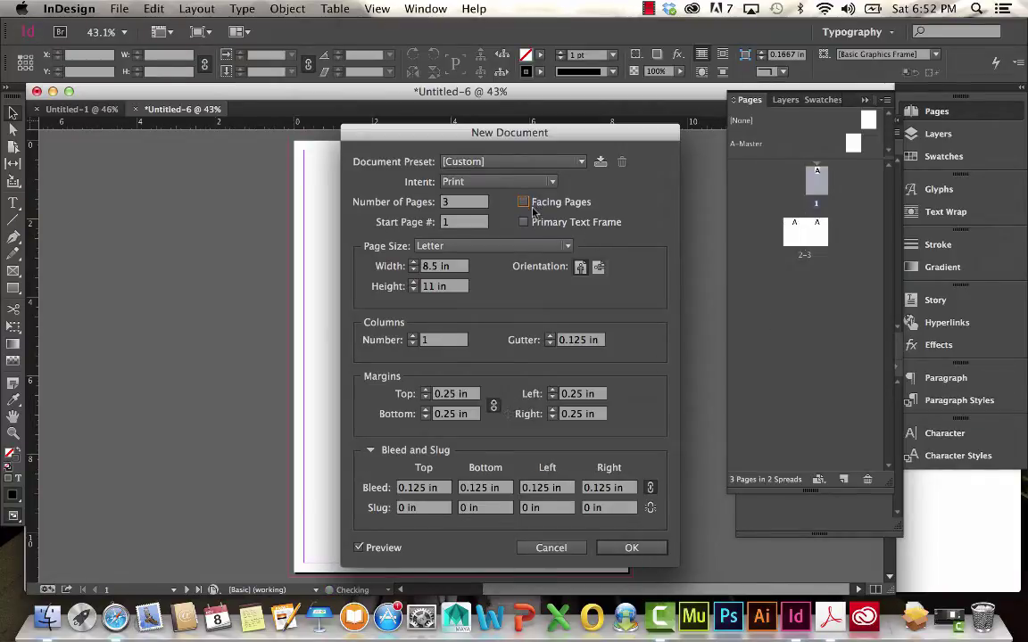
{"action": "left_click", "coordinate": [631, 548]}
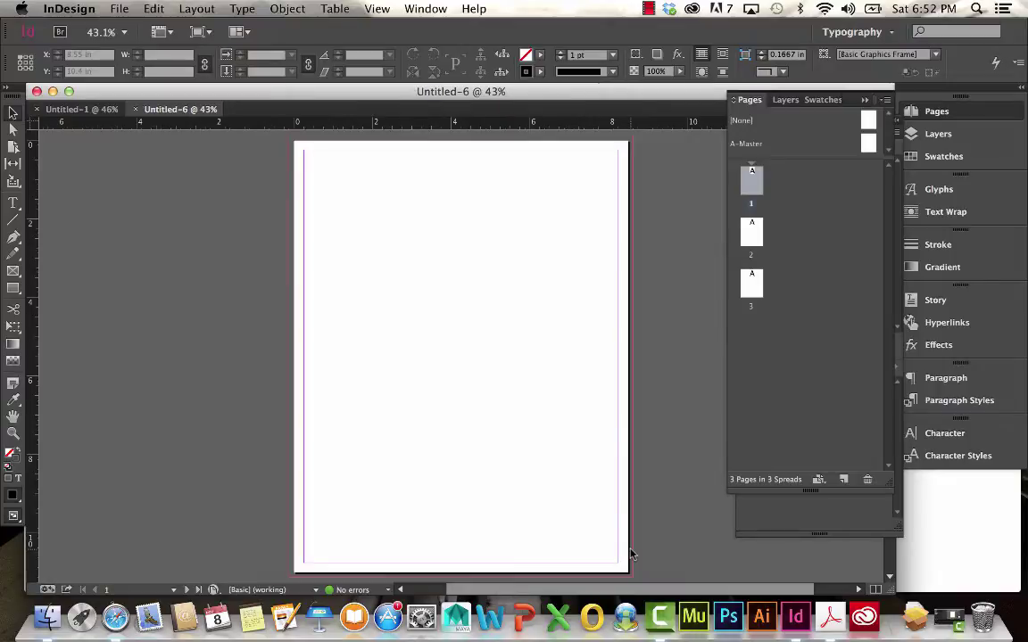
Use the Page tool to try the Tabloid size on page 1 and return it to Letter
{"action": "left_click", "coordinate": [14, 148]}
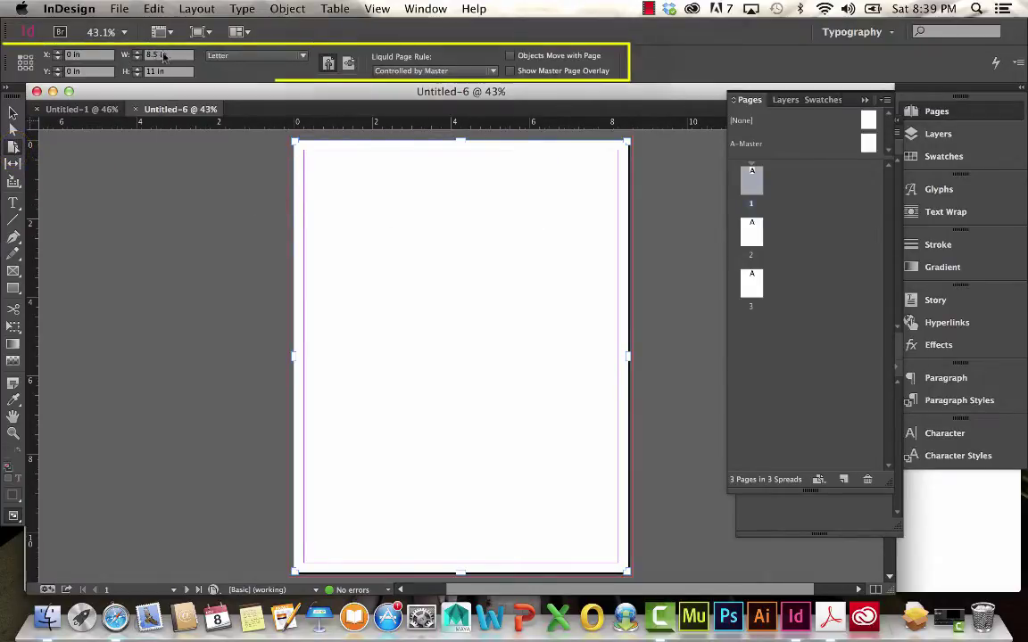
{"action": "left_click", "coordinate": [228, 58]}
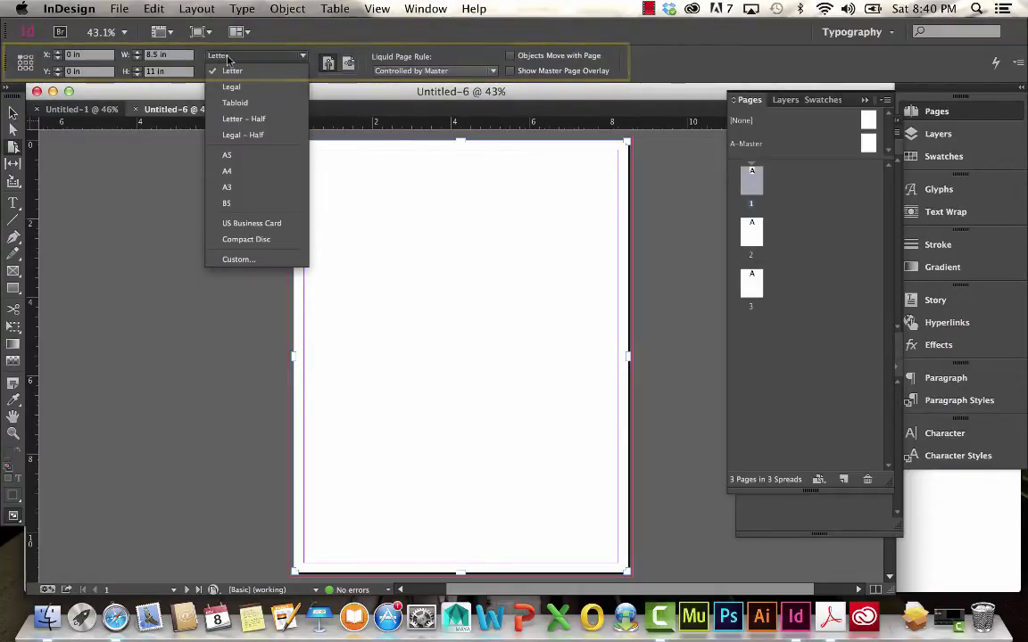
{"action": "left_click", "coordinate": [234, 102]}
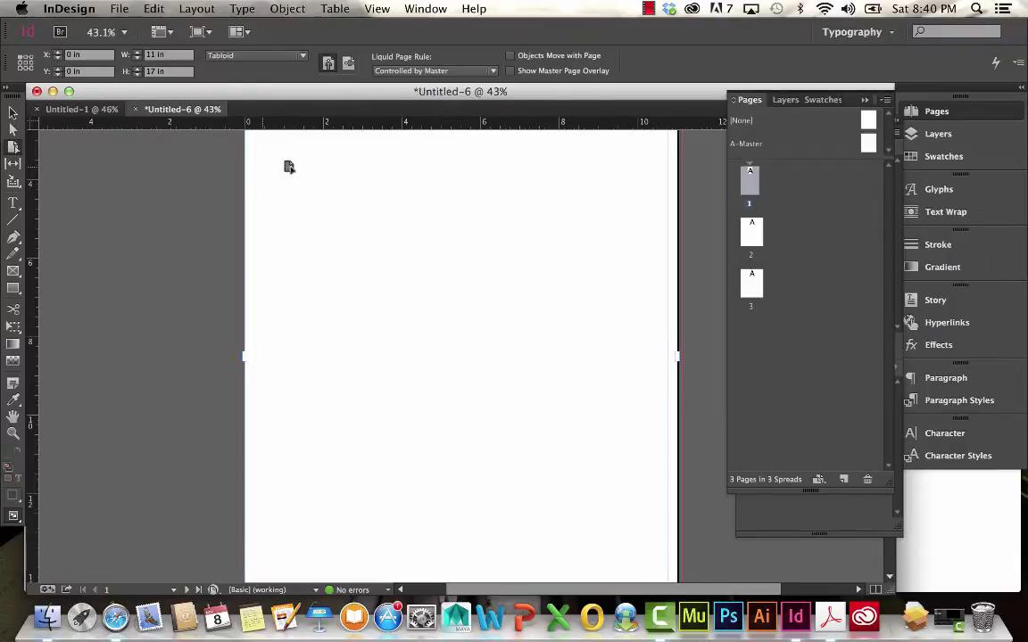
{"action": "left_click", "coordinate": [207, 58]}
{"action": "left_click", "coordinate": [230, 72]}
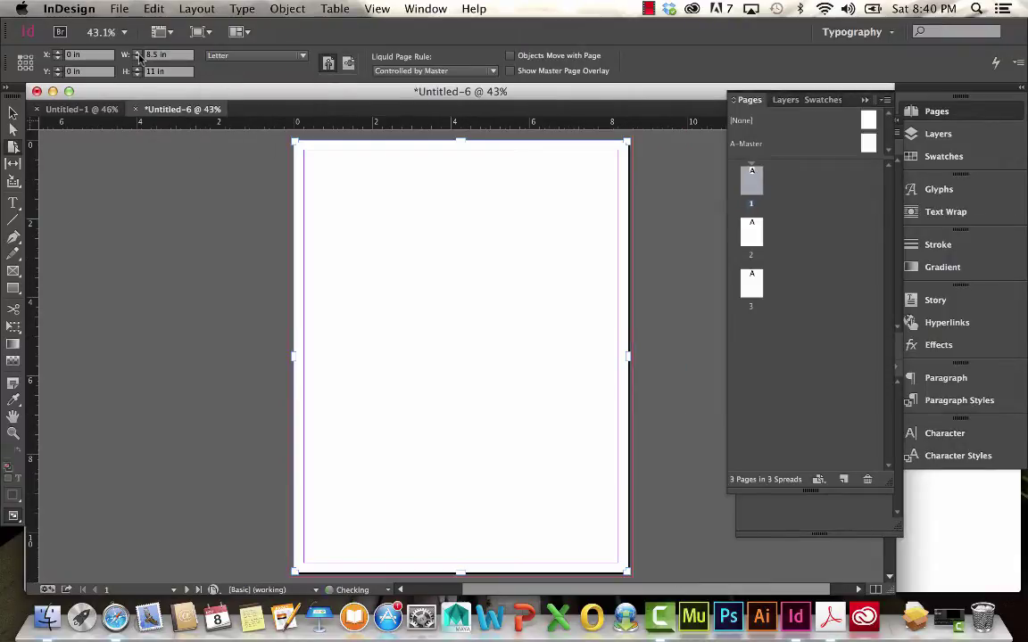
Try adjusting page 1's width and switching it to landscape, then restore 8.5 in and portrait orientation
{"action": "left_click", "coordinate": [138, 55]}
{"action": "left_click", "coordinate": [137, 58]}
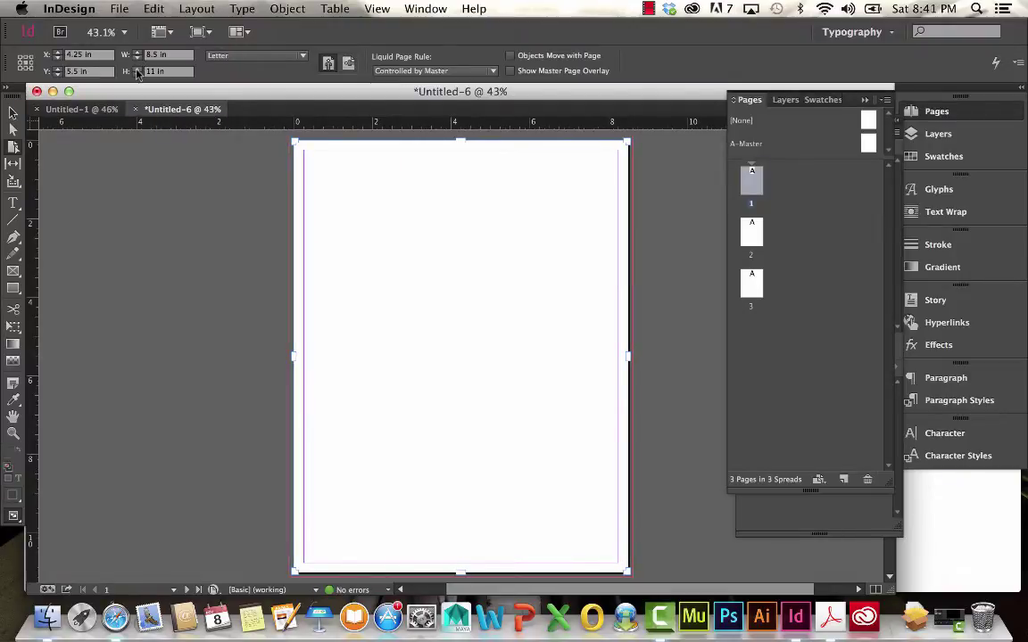
{"action": "left_click", "coordinate": [348, 63]}
{"action": "left_click", "coordinate": [328, 63]}
In the Units & Increments preferences, choose Inches for both the horizontal and vertical ruler units
{"action": "left_click", "coordinate": [81, 9]}
{"action": "mouse_move", "coordinate": [119, 72]}
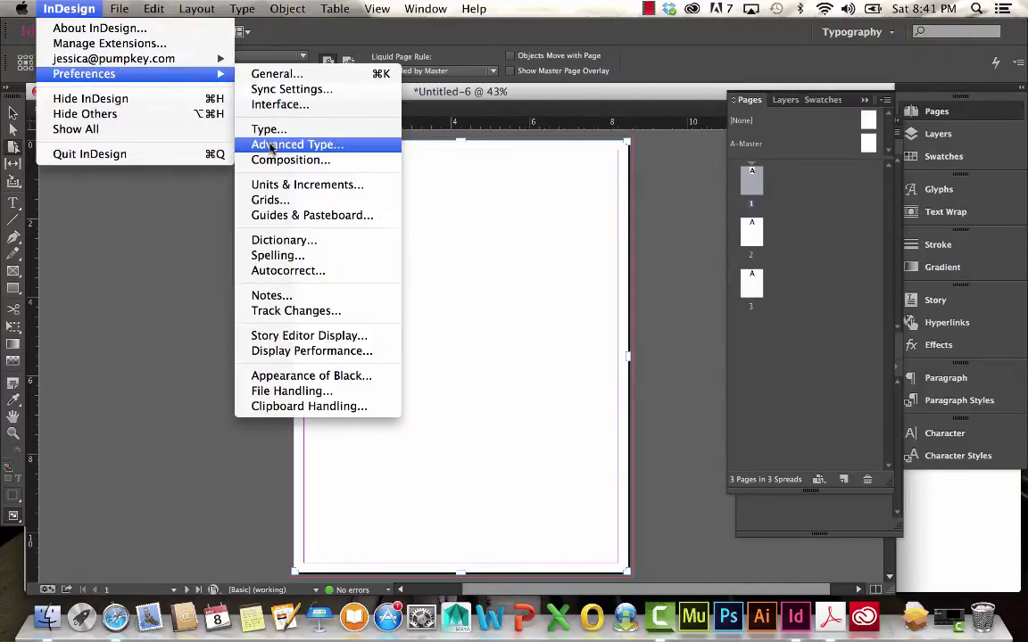
{"action": "left_click", "coordinate": [276, 184]}
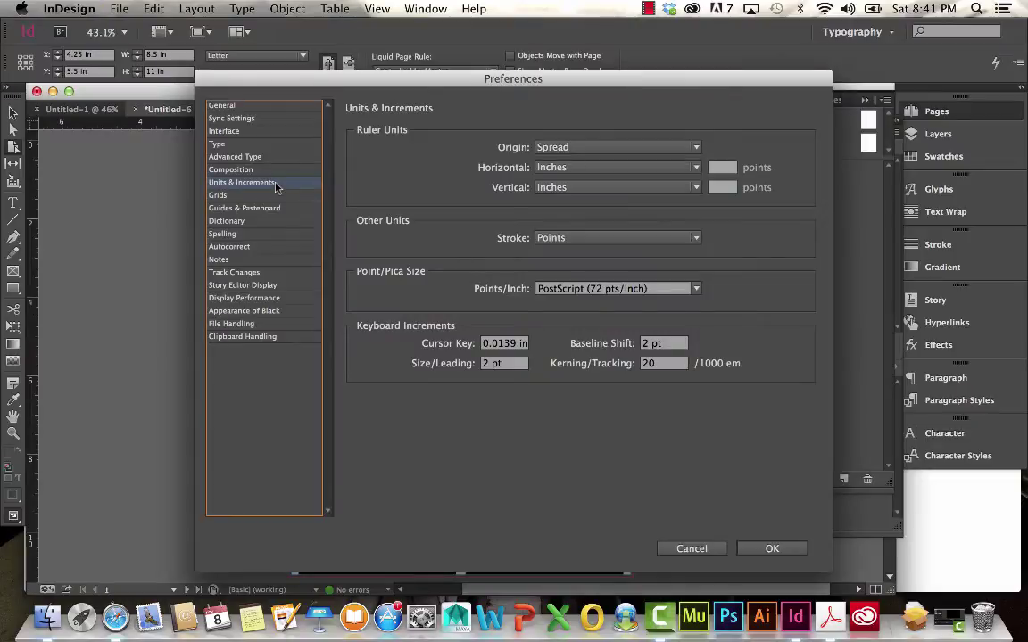
{"action": "left_click", "coordinate": [564, 170]}
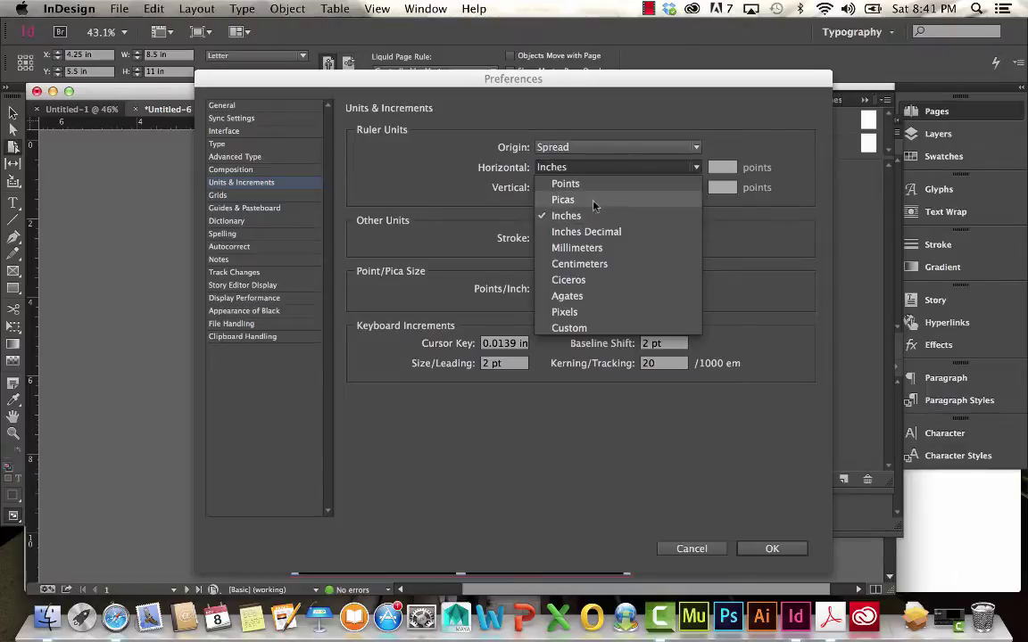
{"action": "left_click", "coordinate": [561, 216]}
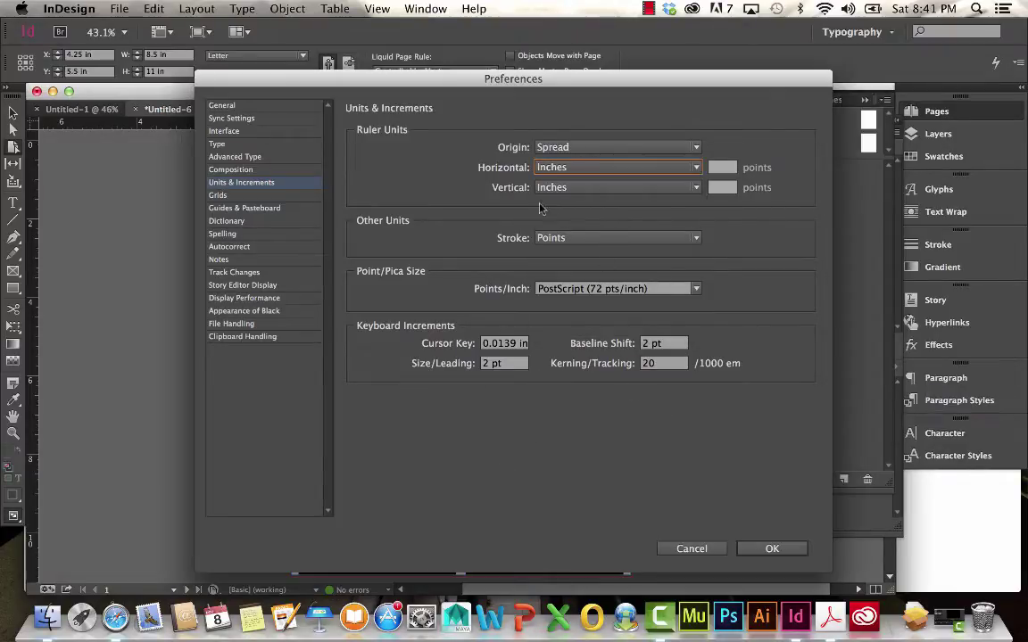
{"action": "left_click", "coordinate": [551, 189]}
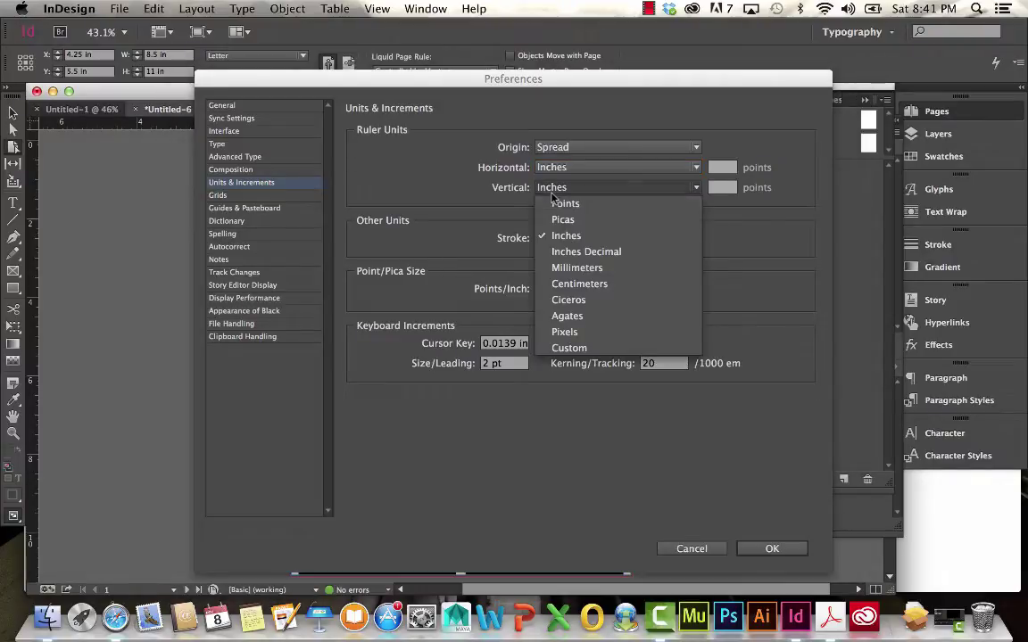
{"action": "left_click", "coordinate": [571, 236]}
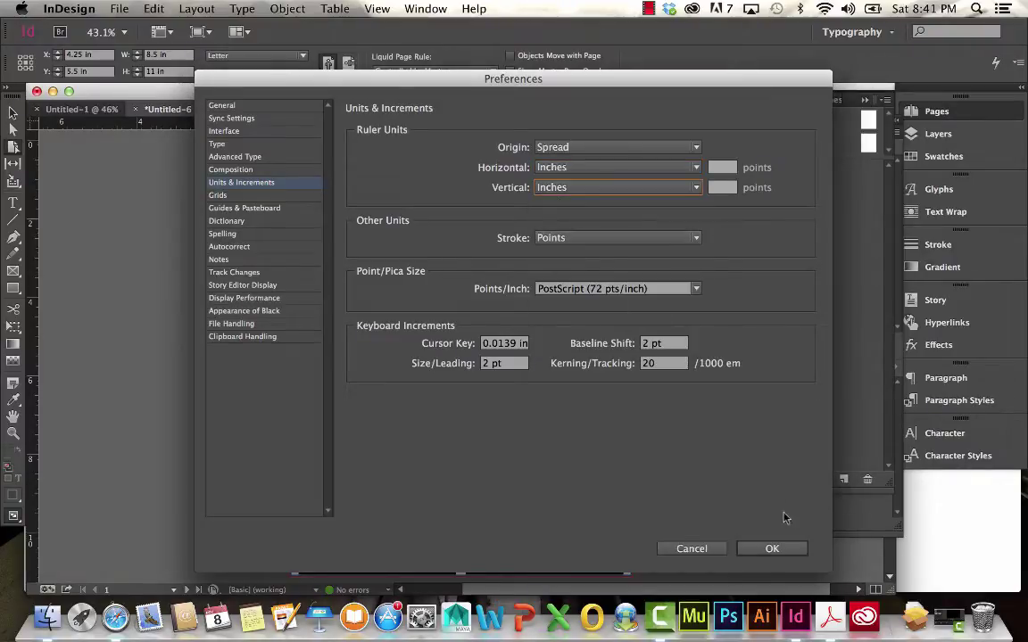
{"action": "left_click", "coordinate": [773, 552]}
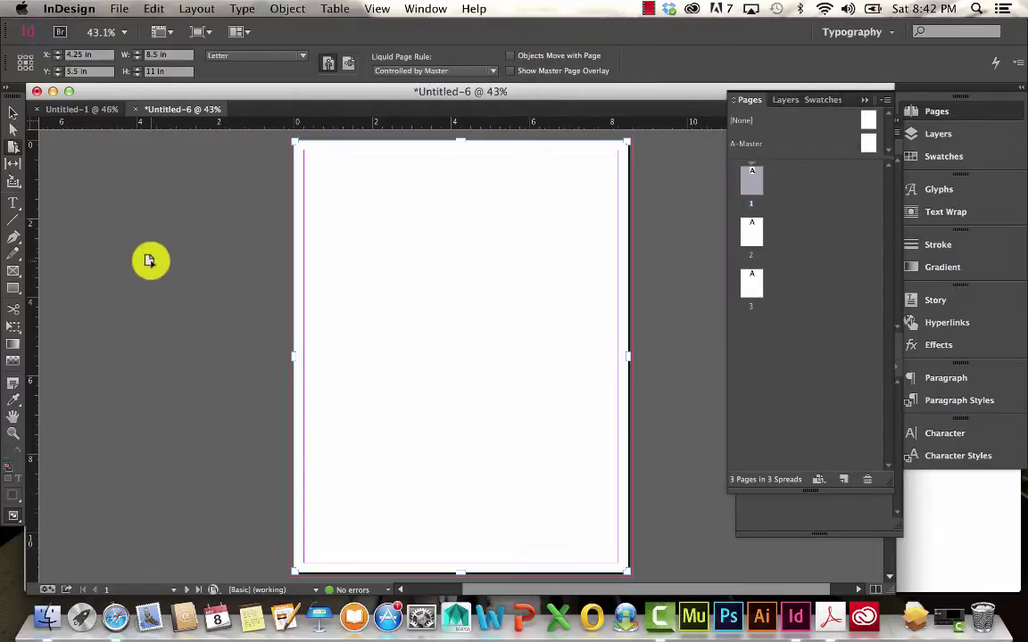
Leave the Page tool for the Selection tool, reset the Typography workspace, and show the Pages panel
{"action": "left_click", "coordinate": [17, 116]}
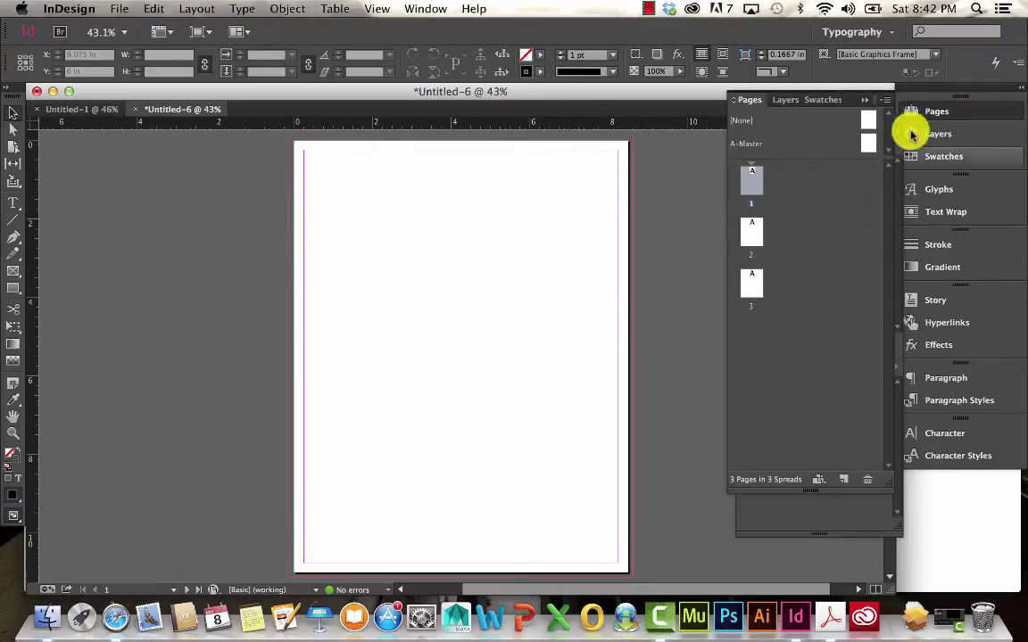
{"action": "left_click", "coordinate": [426, 8]}
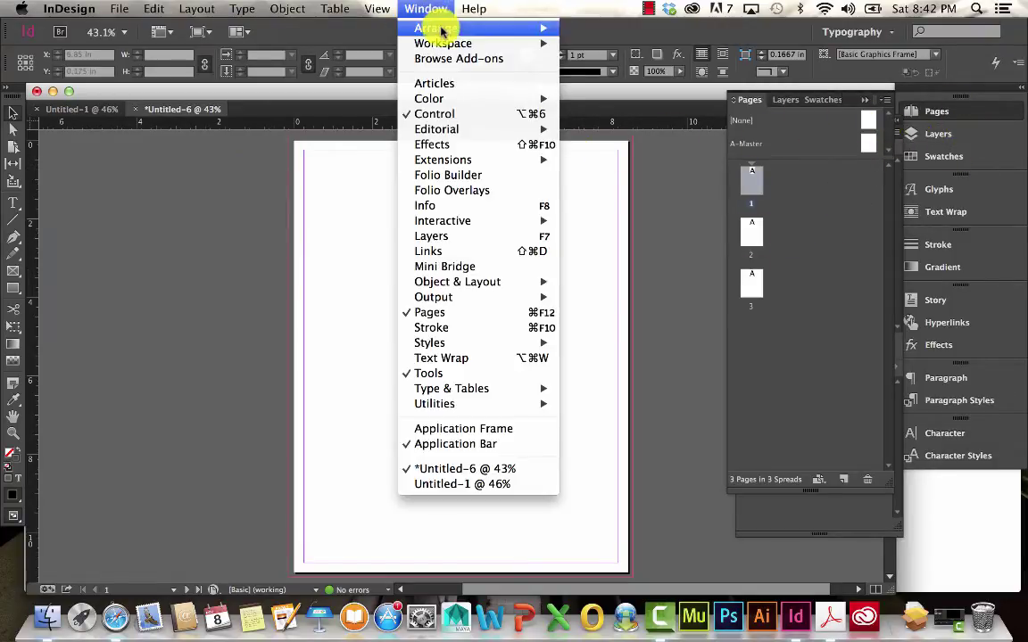
{"action": "mouse_move", "coordinate": [451, 40]}
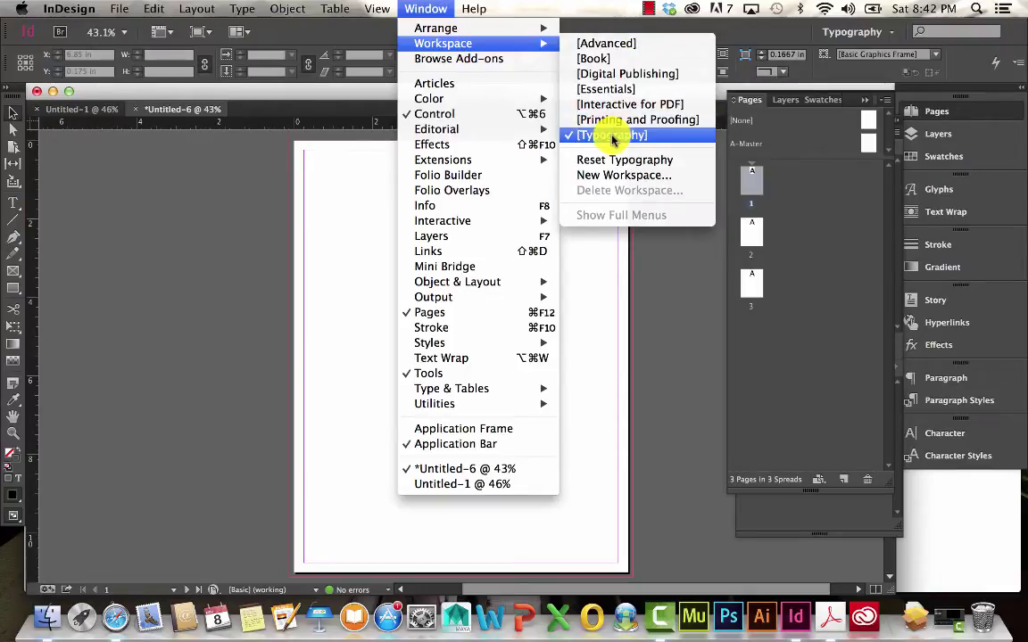
{"action": "left_click", "coordinate": [592, 160]}
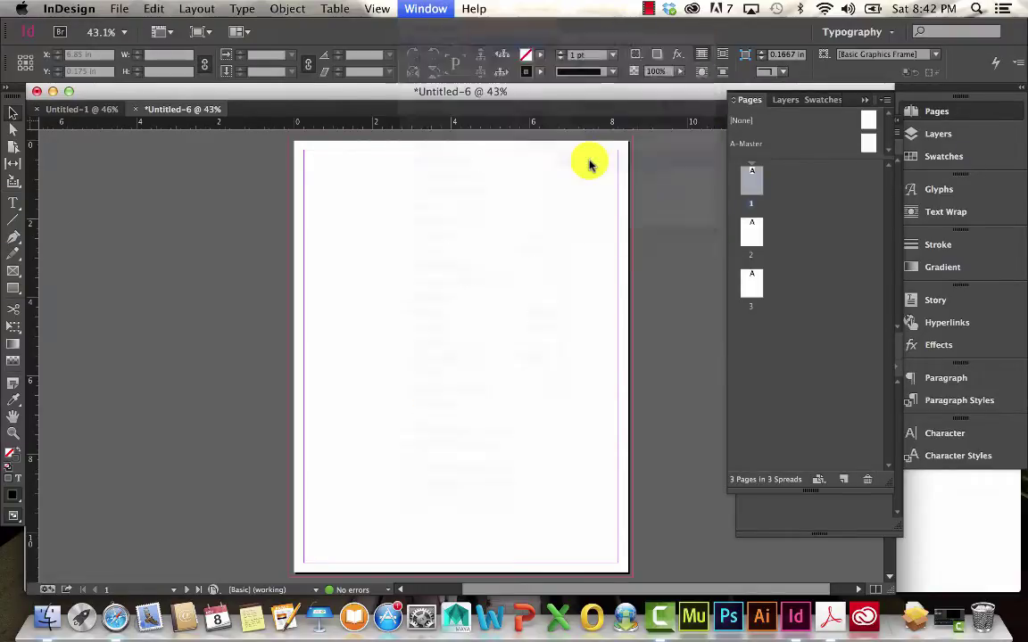
{"action": "left_click", "coordinate": [945, 112]}
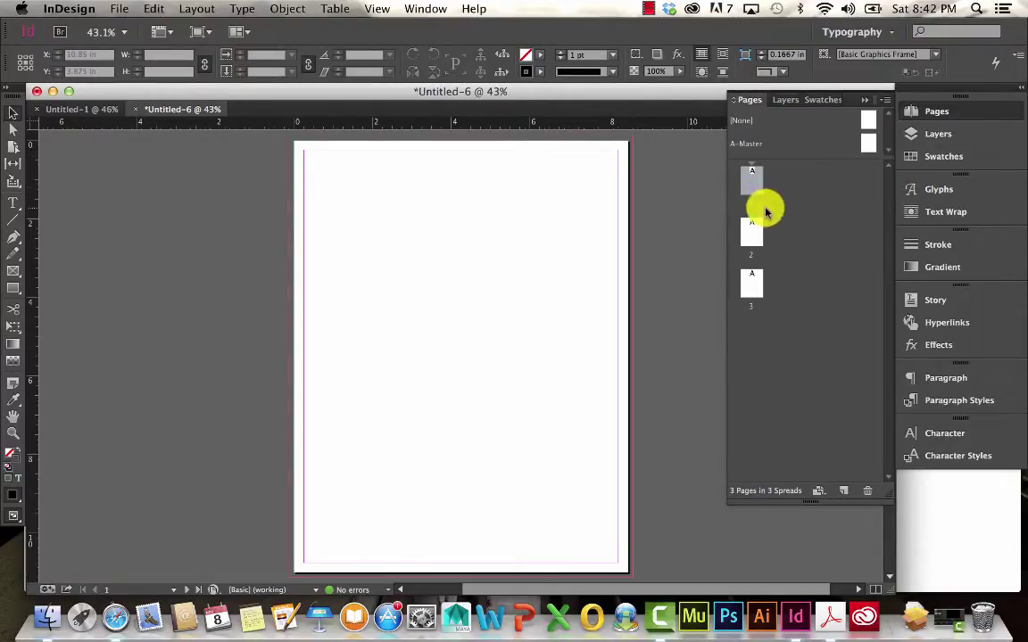
Open A-Master and draw a rectangle about 8.75 by 1.4 in across the page top, reaching the bleed edges
{"action": "left_click_drag", "start_coordinate": [760, 179], "coordinate": [750, 170]}
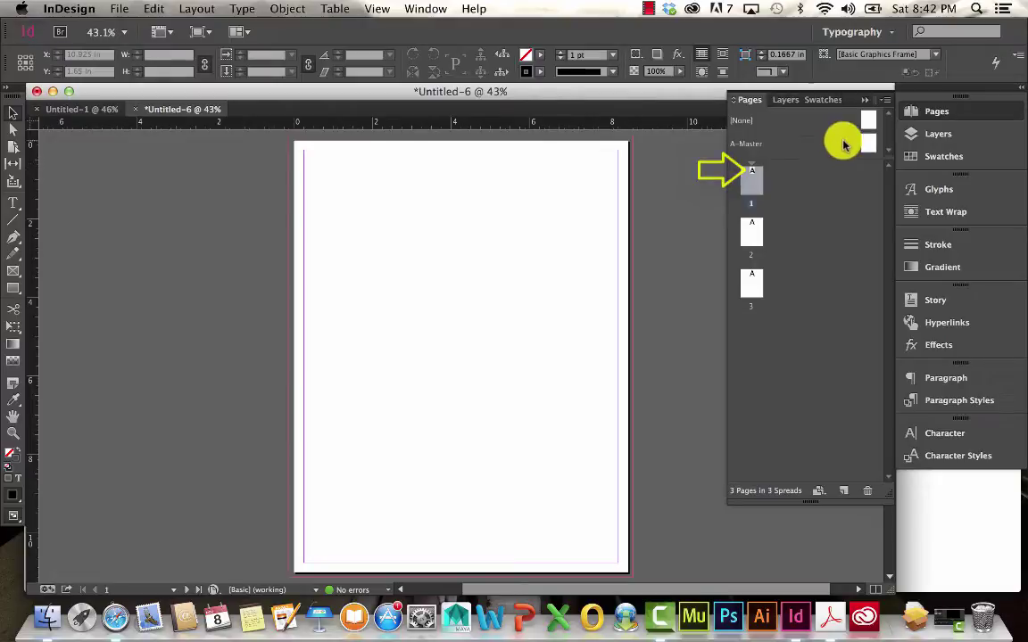
{"action": "double_click", "coordinate": [874, 148]}
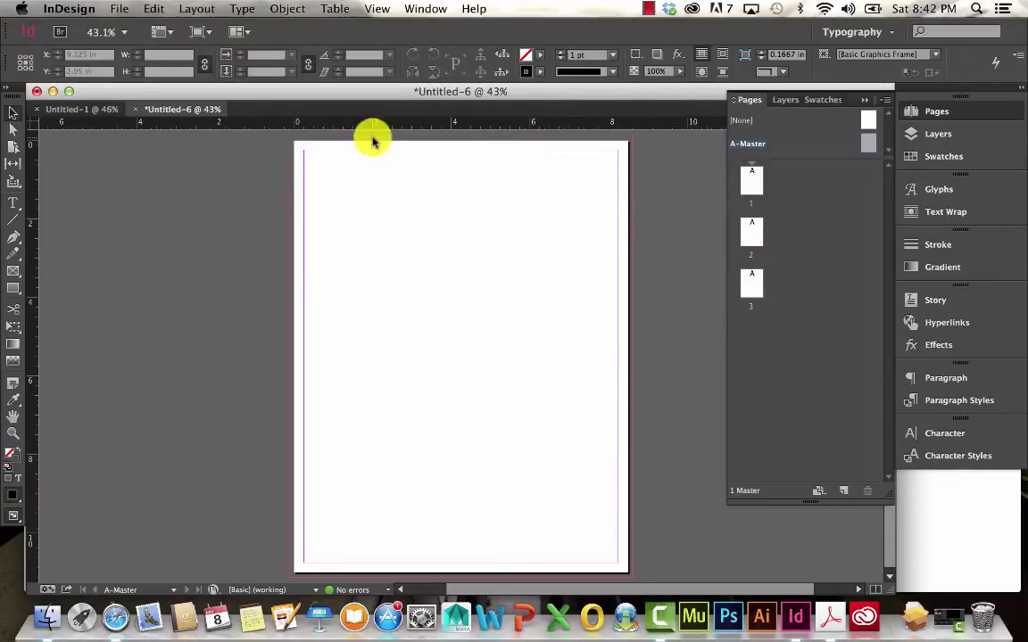
{"action": "left_click", "coordinate": [12, 287]}
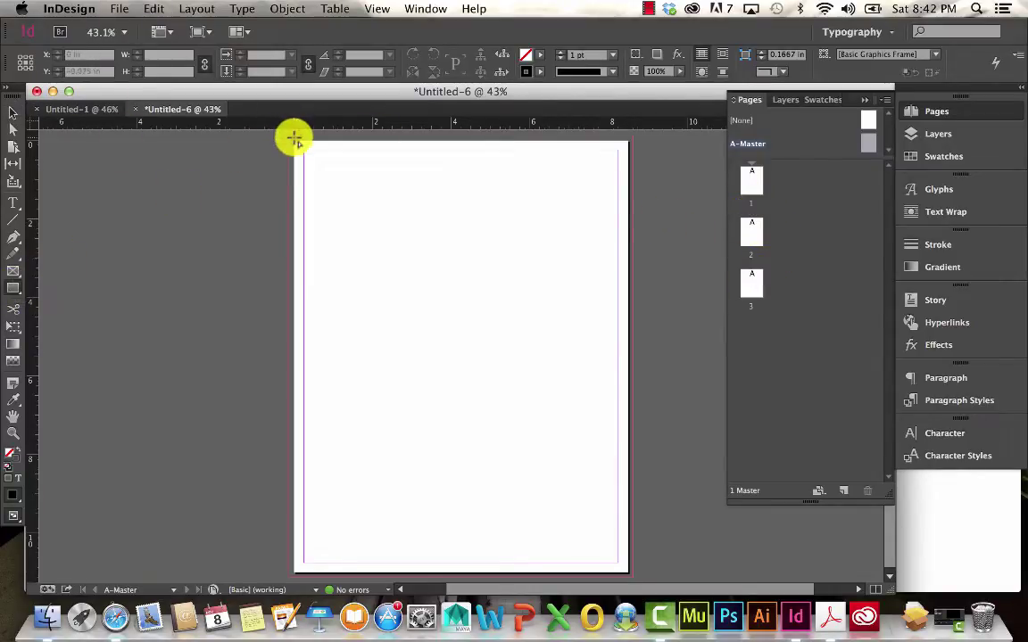
{"action": "left_click_drag", "start_coordinate": [288, 136], "coordinate": [633, 190]}
Fill the header rectangle with the red swatch C=15 M=100 Y=100 K=0 and check it on page 1
{"action": "left_click", "coordinate": [540, 56]}
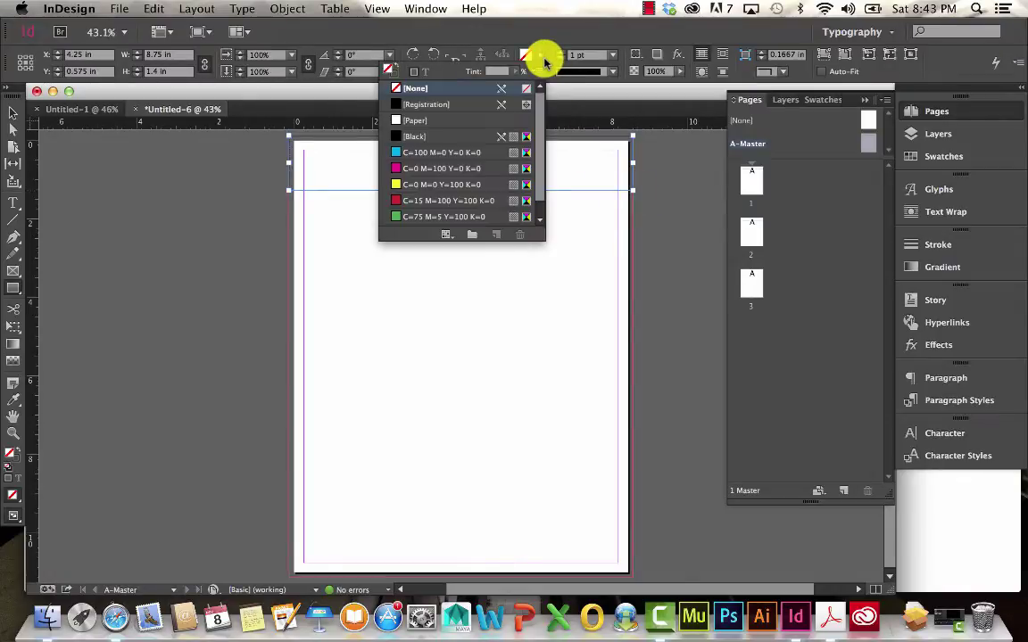
{"action": "left_click", "coordinate": [440, 201]}
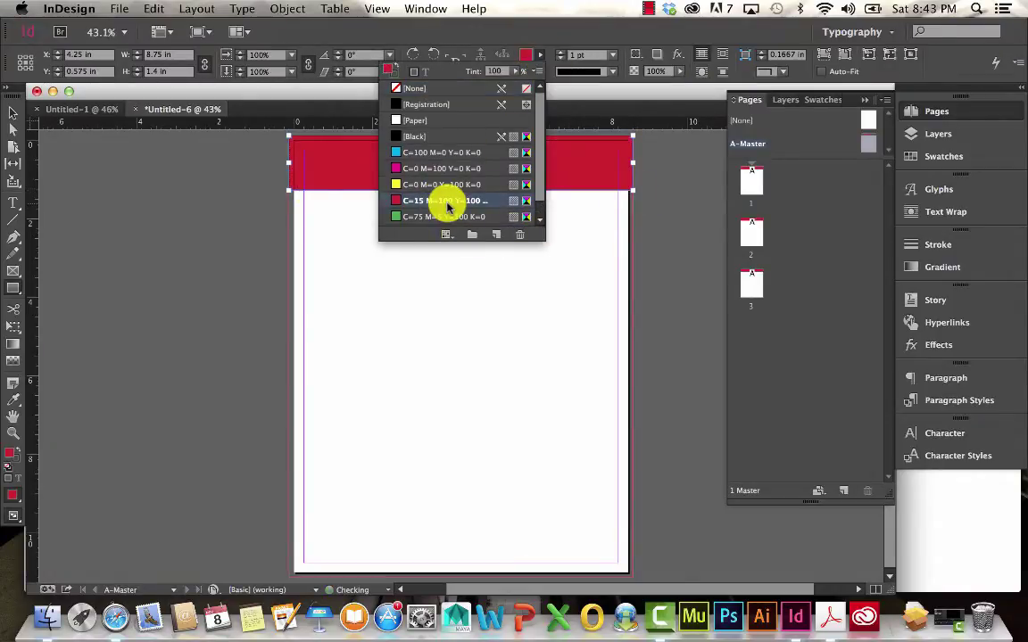
{"action": "left_click", "coordinate": [14, 111]}
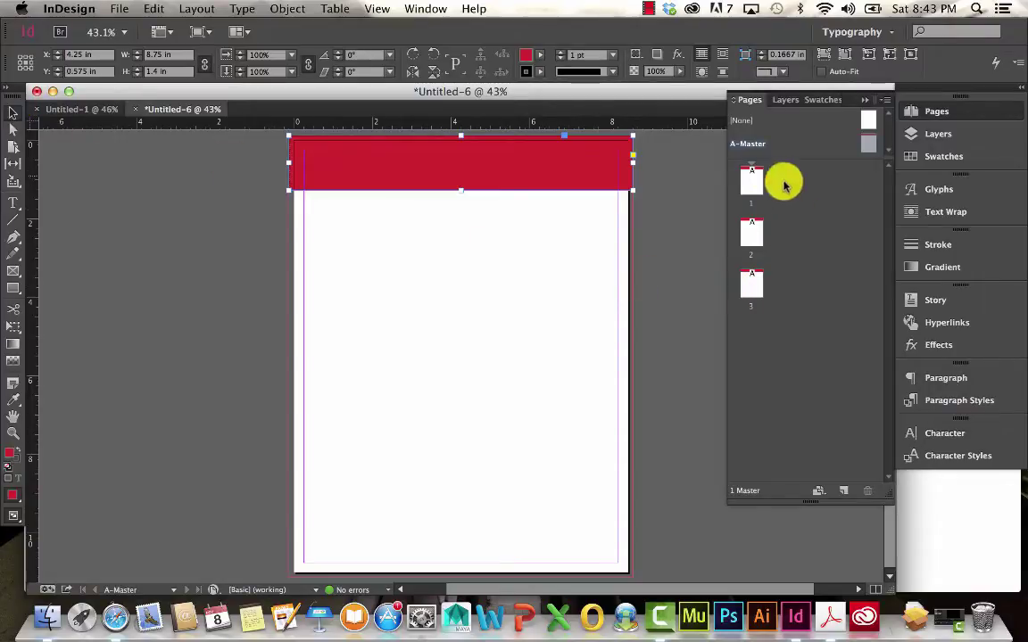
{"action": "double_click", "coordinate": [752, 183]}
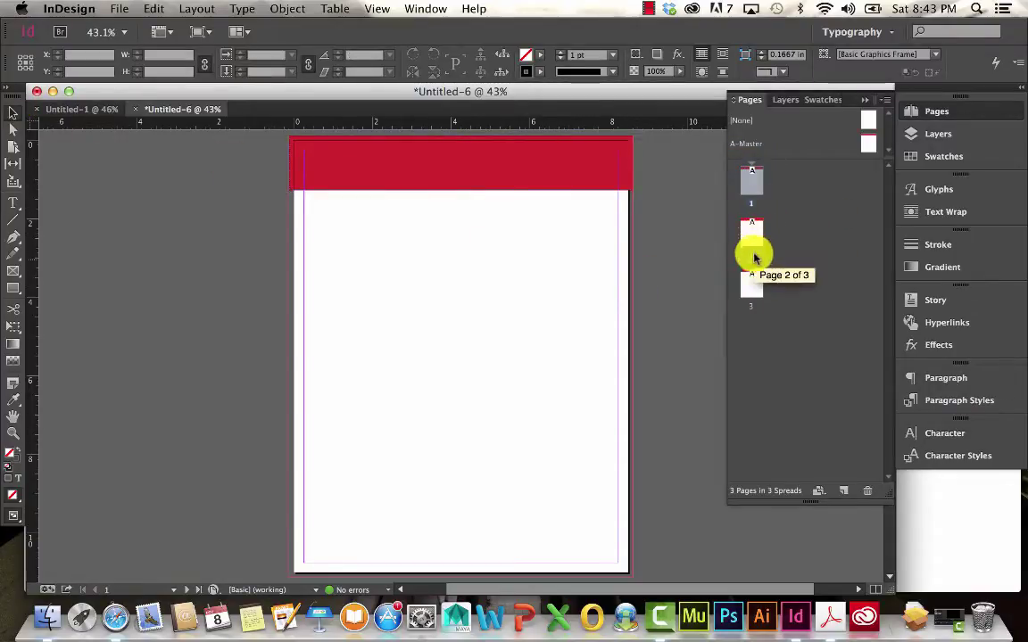
Return to A-Master and add a text frame in the lower-right margin corner containing the word "Page"
{"action": "double_click", "coordinate": [870, 146]}
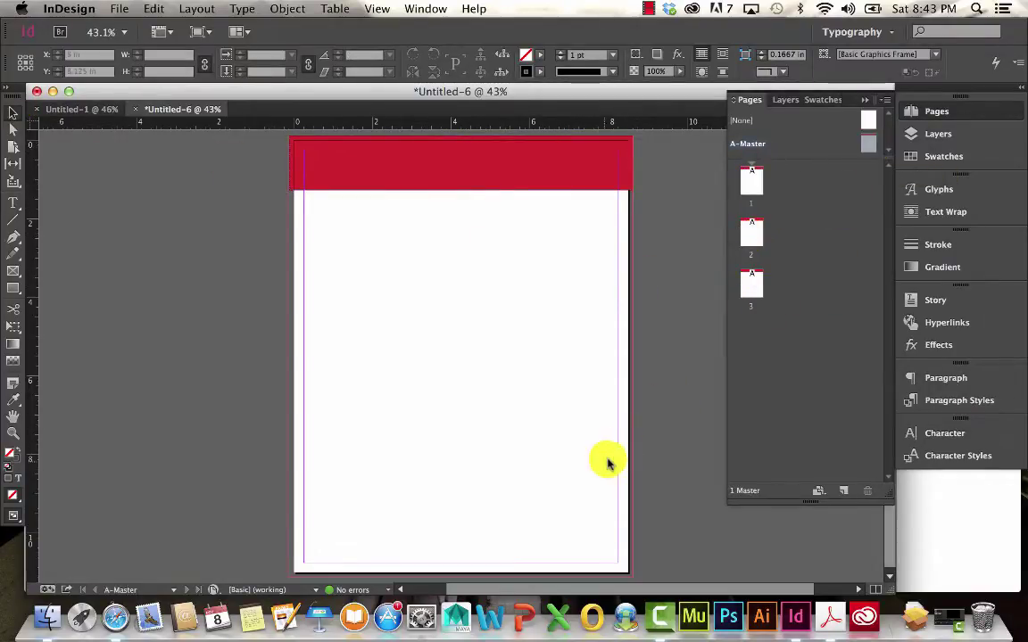
{"action": "left_click", "coordinate": [12, 203]}
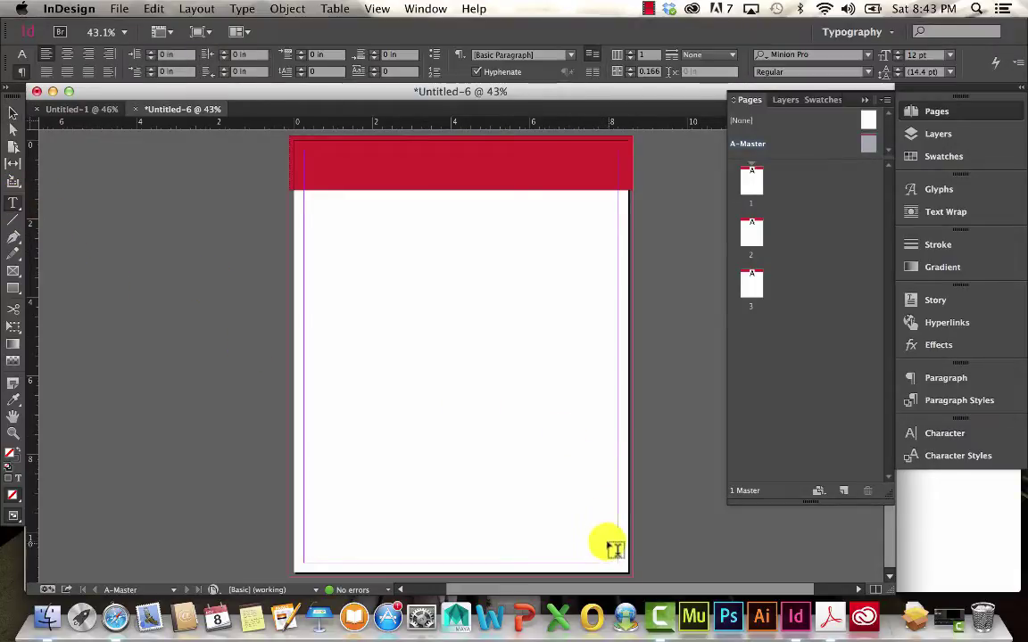
{"action": "left_click_drag", "start_coordinate": [619, 562], "coordinate": [510, 531]}
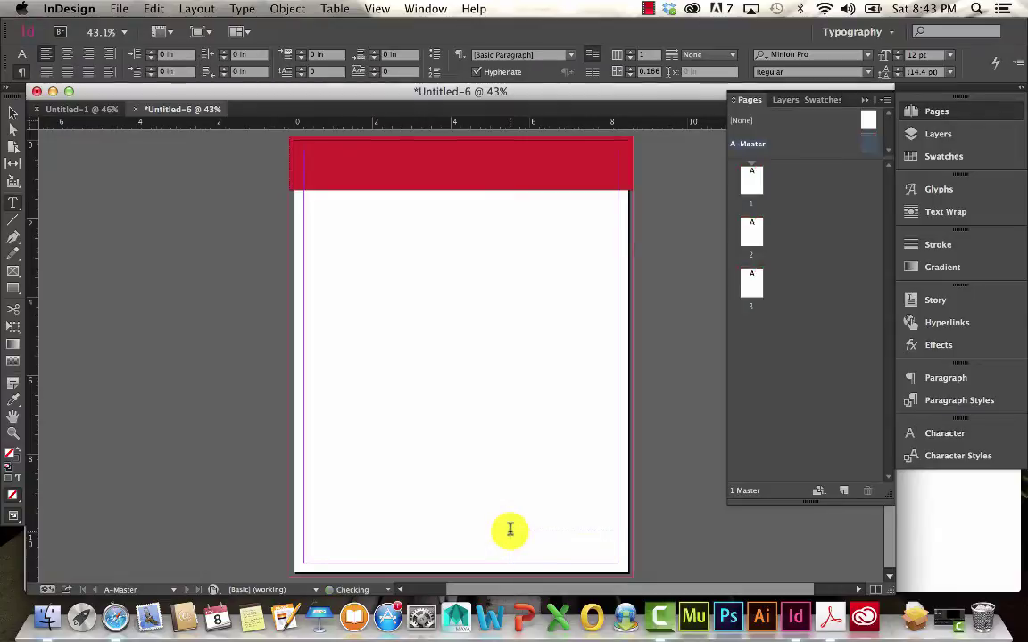
{"action": "left_click", "coordinate": [545, 546]}
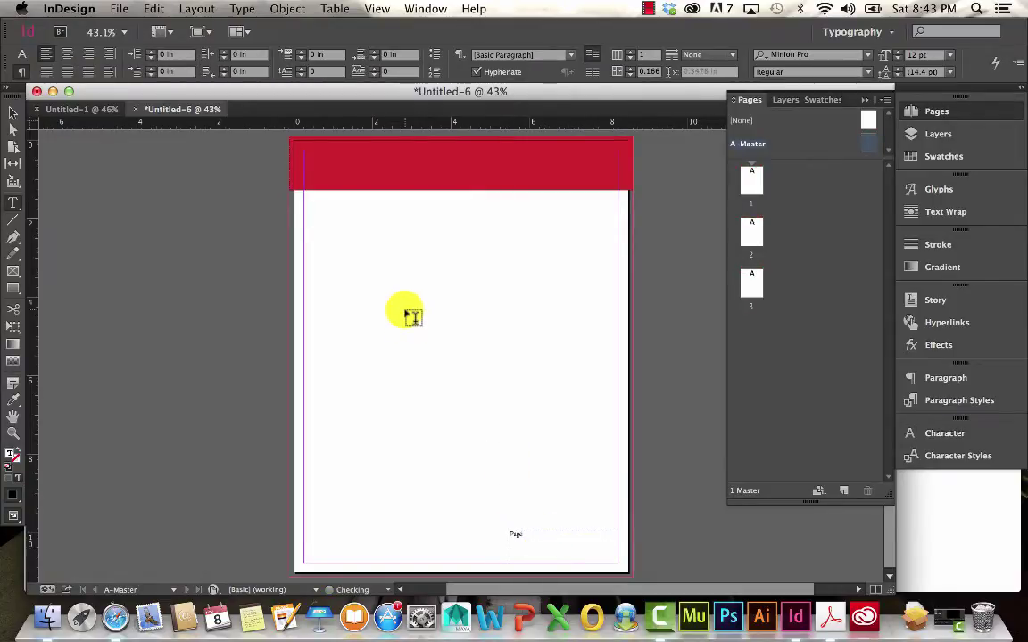
Insert a Current Page Number marker after the word "Page" in the A-Master footer frame
{"action": "left_click", "coordinate": [246, 11]}
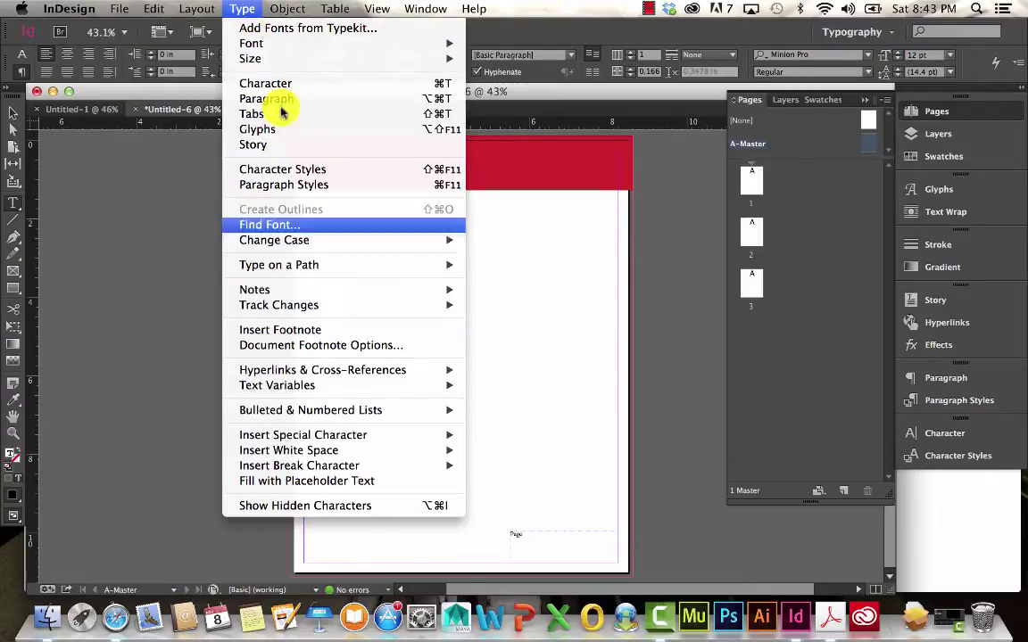
{"action": "mouse_move", "coordinate": [354, 434]}
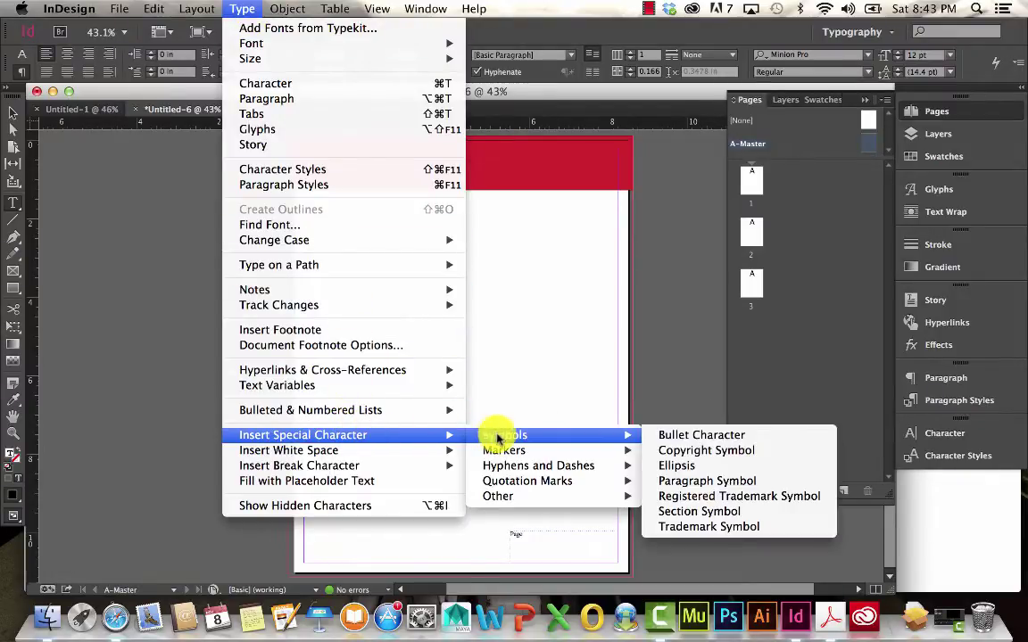
{"action": "mouse_move", "coordinate": [504, 446]}
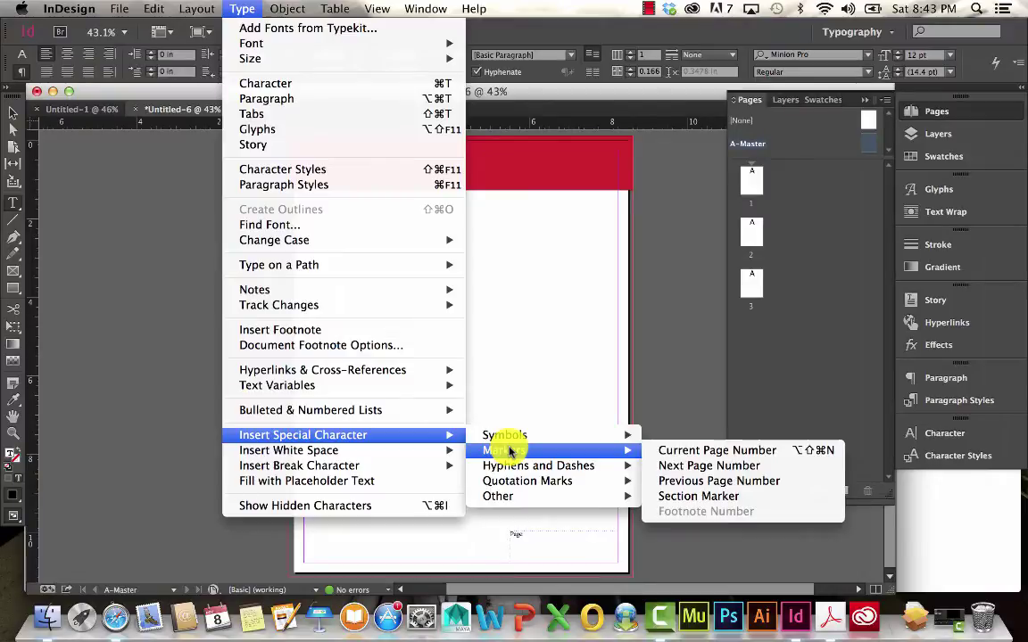
{"action": "left_click", "coordinate": [697, 451]}
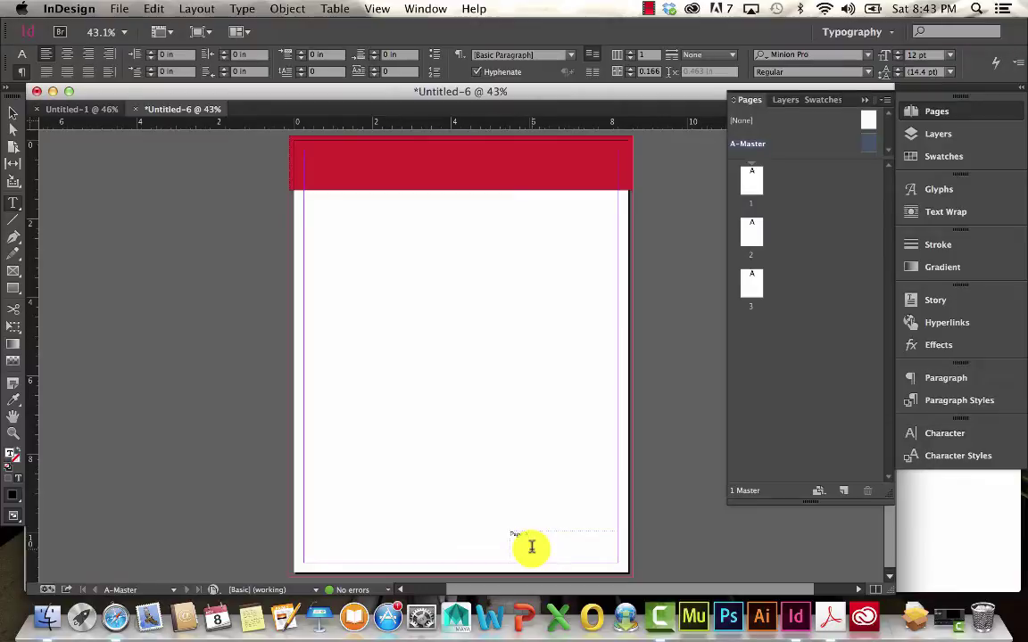
Align the footer page number text to the right and to the bottom of its frame
{"action": "triple_click", "coordinate": [531, 553]}
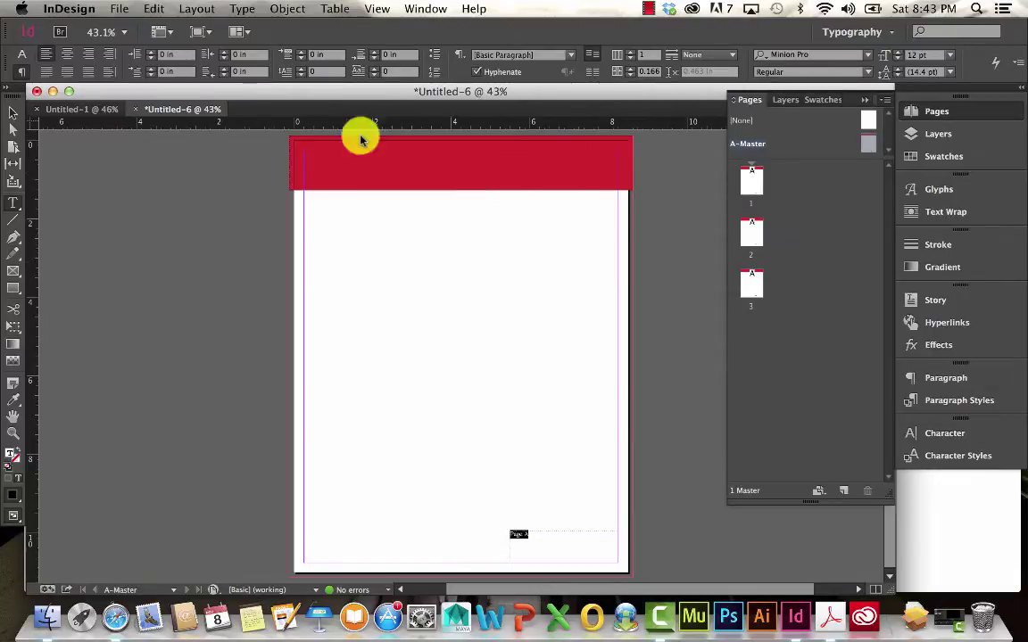
{"action": "left_click", "coordinate": [85, 57]}
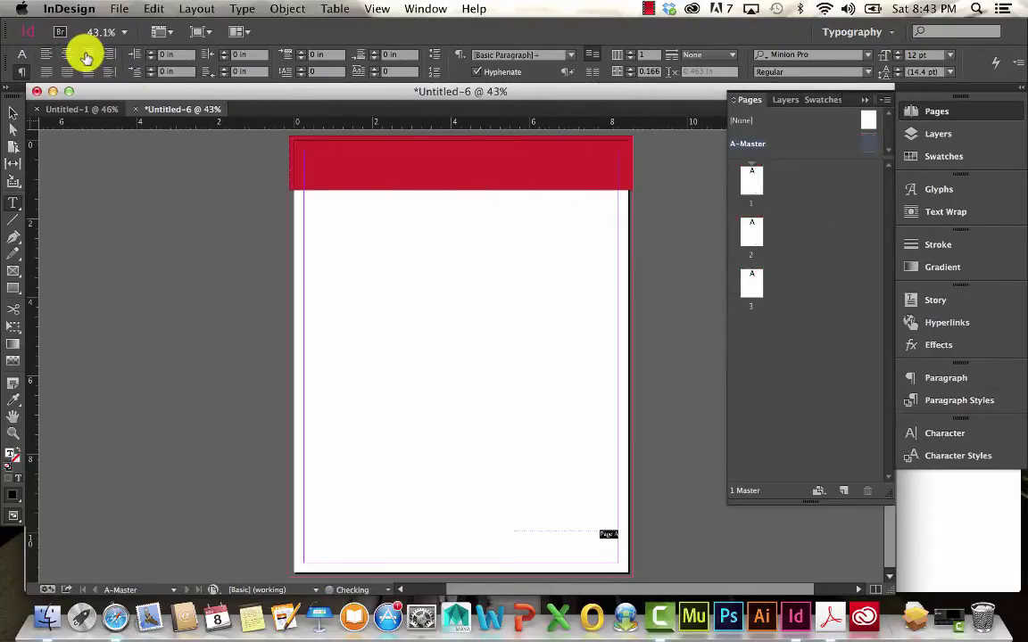
{"action": "left_click", "coordinate": [16, 206]}
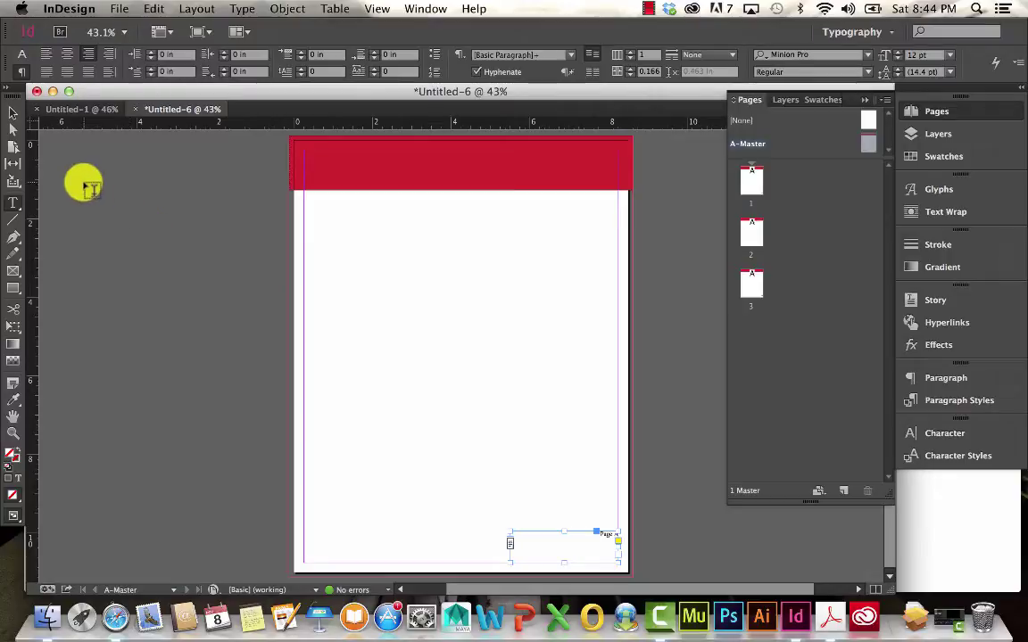
{"action": "left_click", "coordinate": [12, 111]}
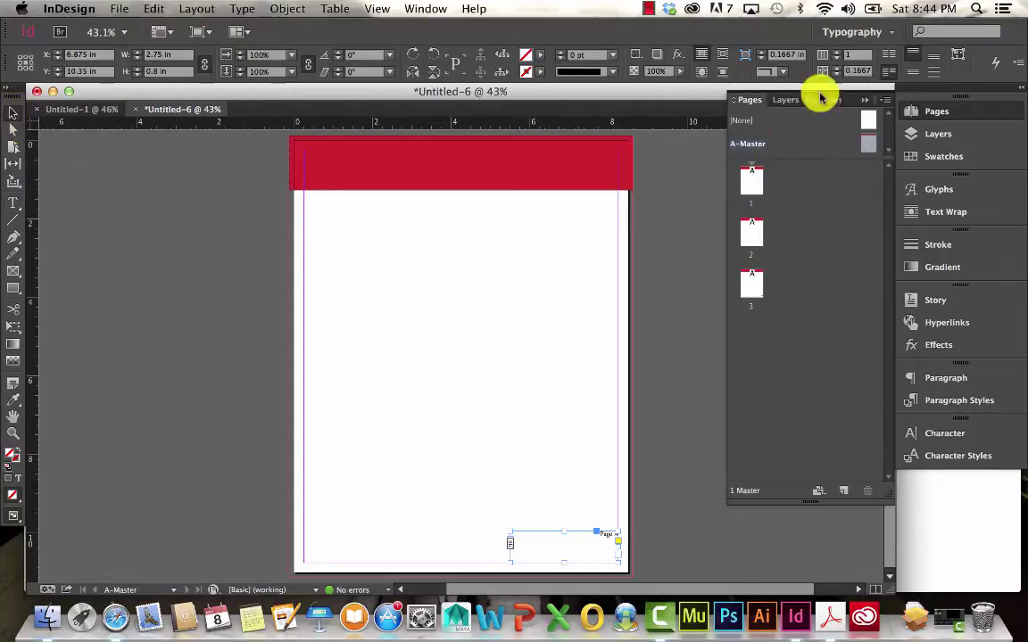
{"action": "left_click", "coordinate": [929, 61]}
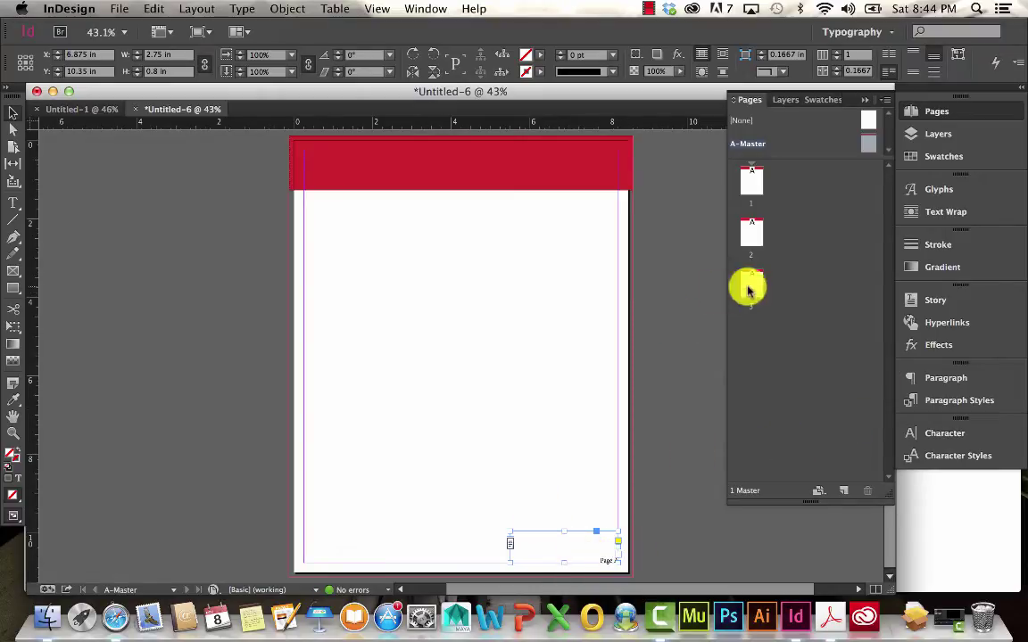
Format the footer page number text as 21 pt Minion Pro Bold, all caps, in red C=15 M=100 Y=100 K=0
{"action": "triple_click", "coordinate": [609, 561]}
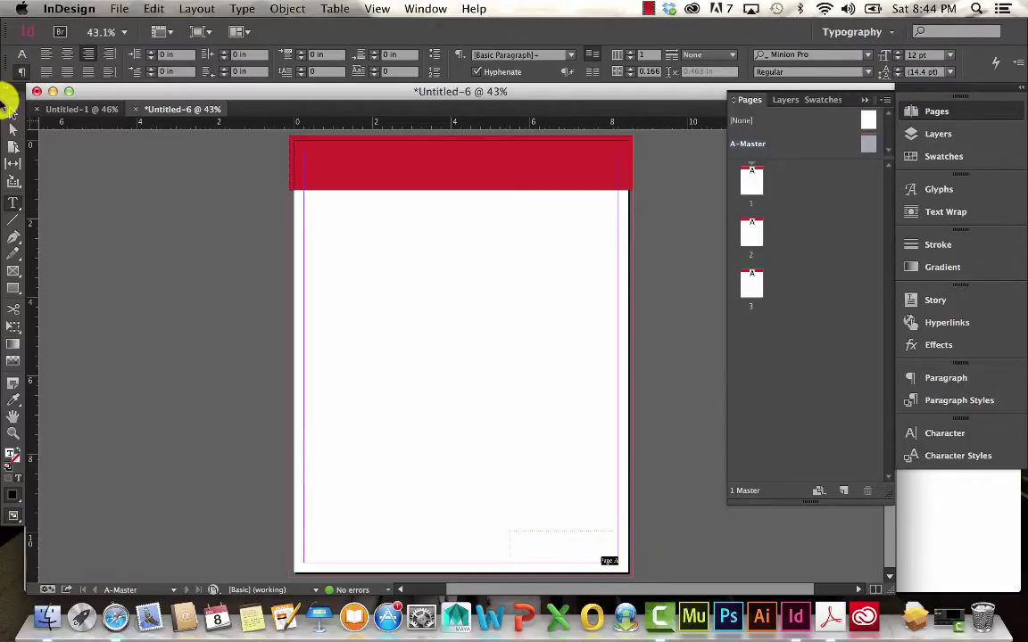
{"action": "left_click", "coordinate": [26, 57]}
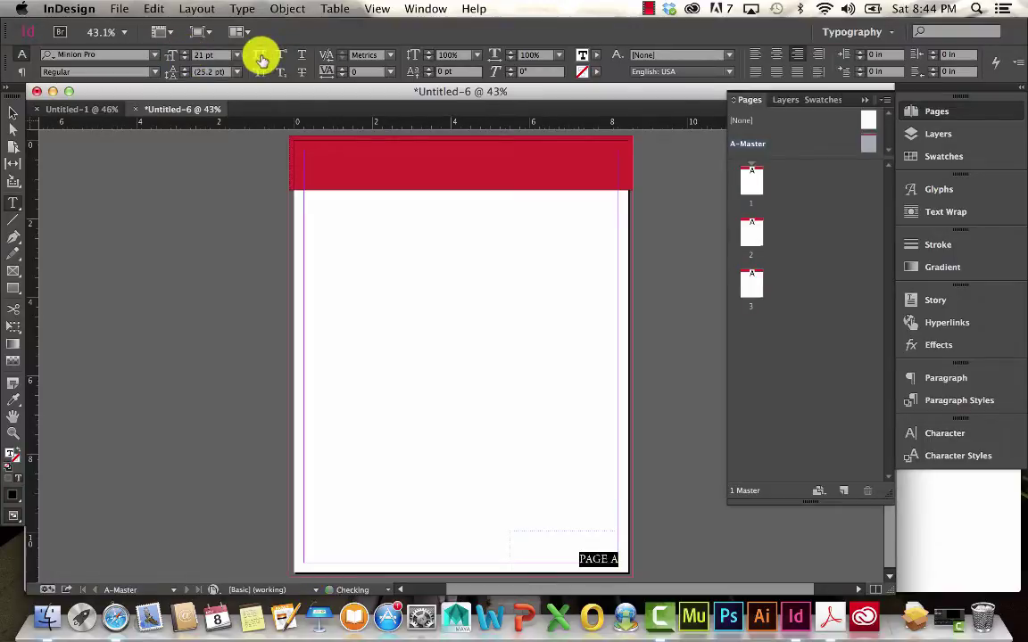
{"action": "left_click", "coordinate": [596, 57]}
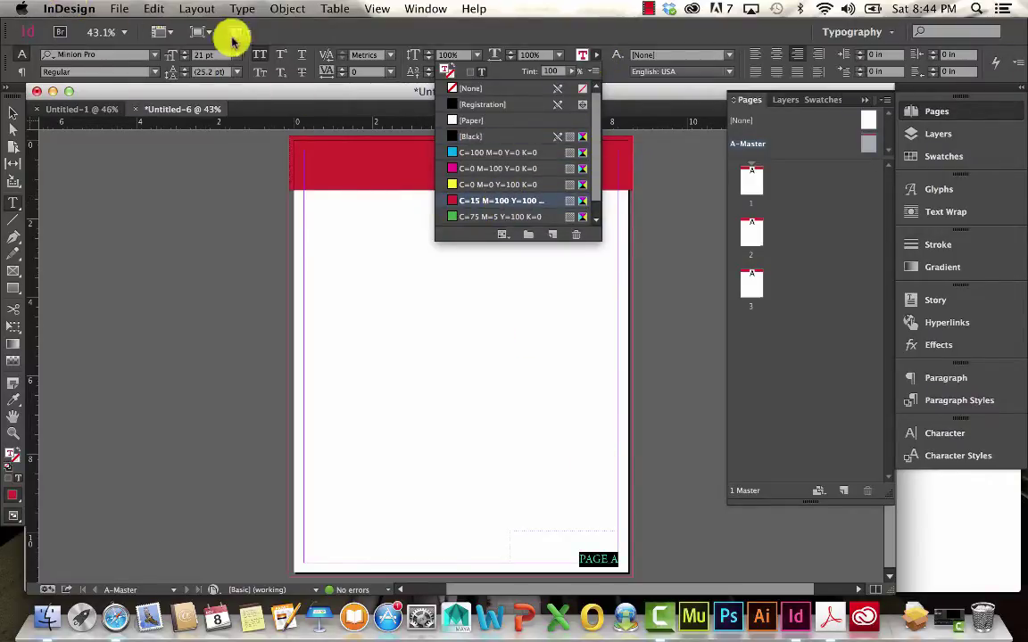
{"action": "left_click", "coordinate": [157, 82]}
{"action": "left_click", "coordinate": [160, 74]}
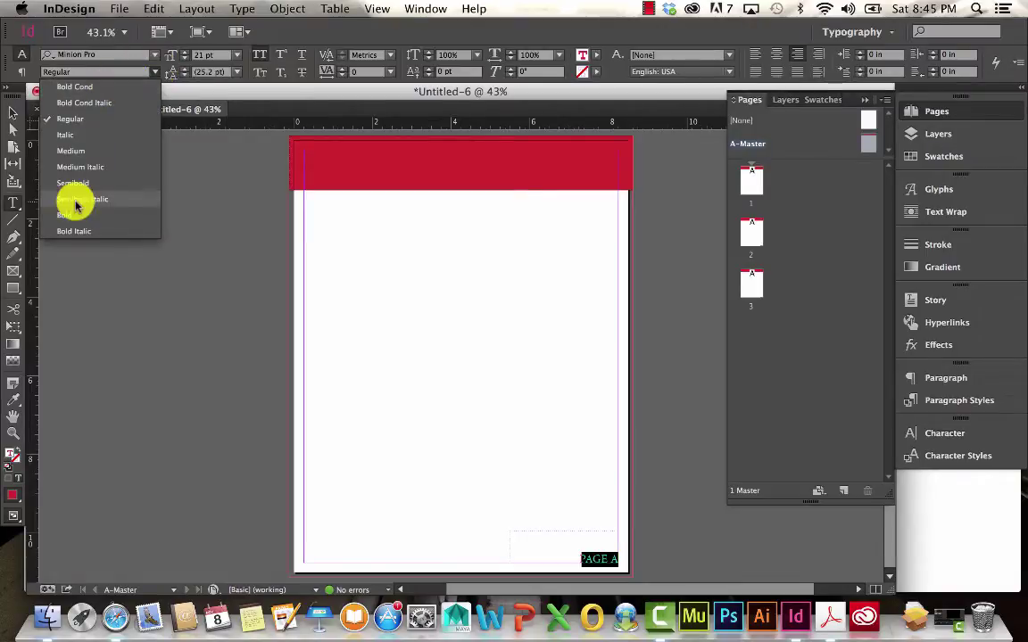
{"action": "key", "text": "Escape"}
{"action": "key", "text": "super+shift+b"}
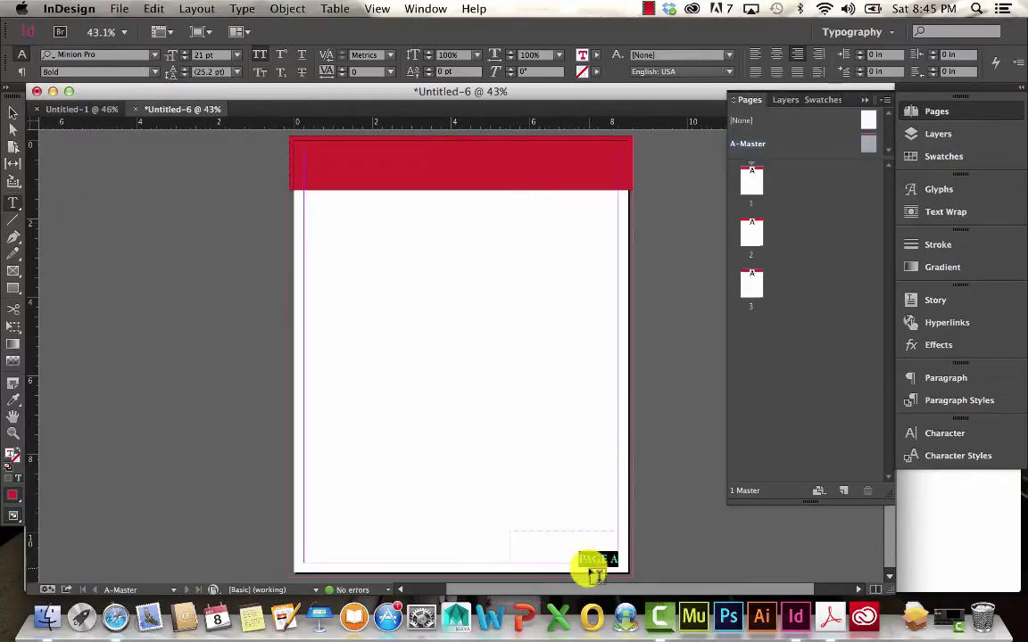
Check the header bar and page numbering on pages 1, 2 and 3
{"action": "left_click", "coordinate": [688, 475]}
{"action": "double_click", "coordinate": [757, 177]}
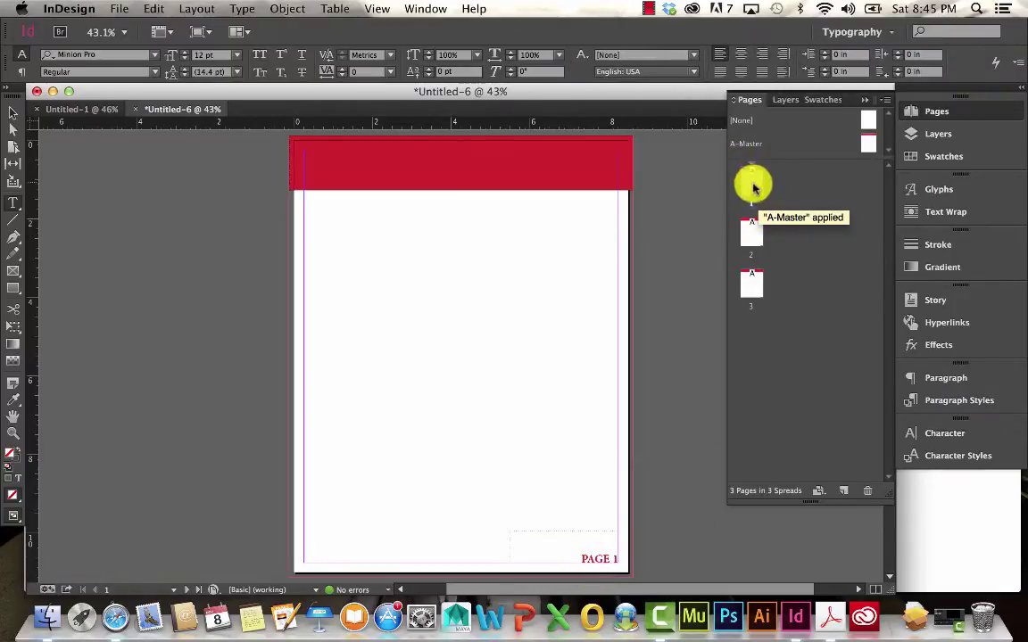
{"action": "double_click", "coordinate": [754, 234]}
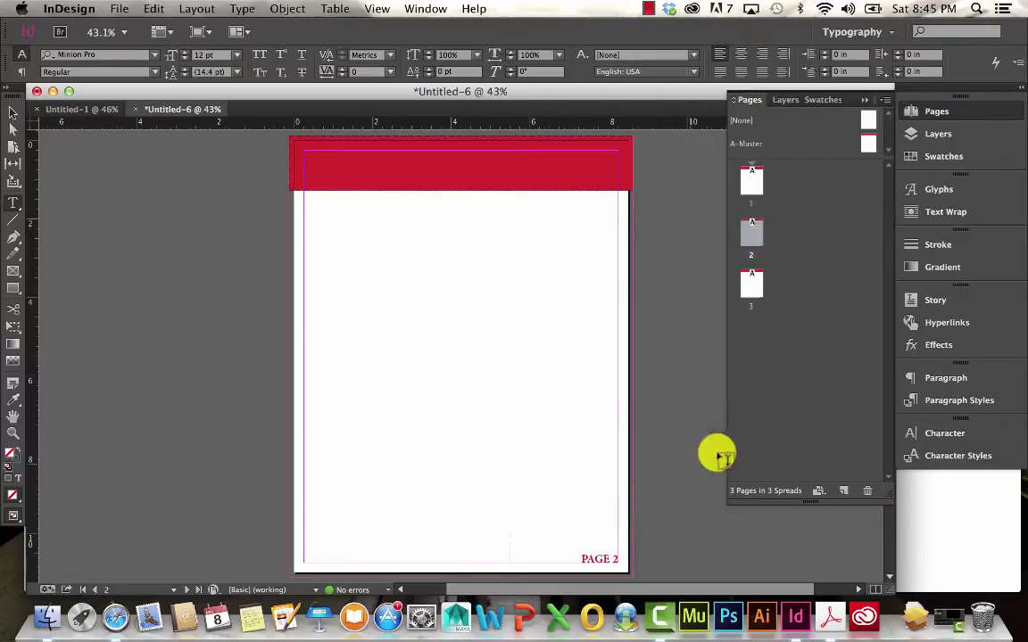
{"action": "double_click", "coordinate": [751, 282]}
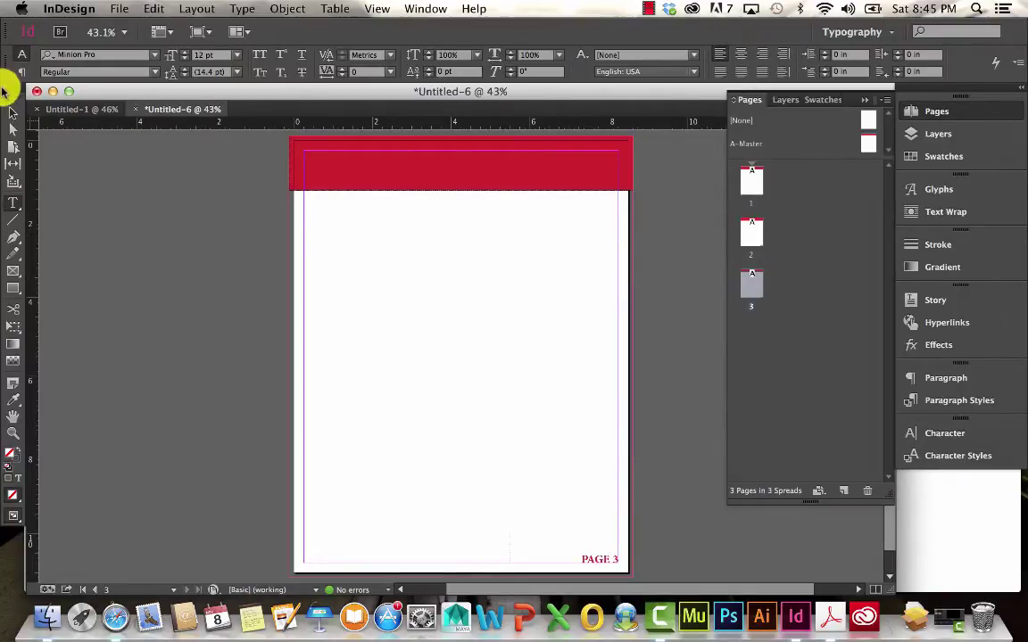
Switch to the Selection tool and compare page 3 in Preview and Normal screen modes
{"action": "left_click", "coordinate": [13, 111]}
{"action": "key", "text": "w"}
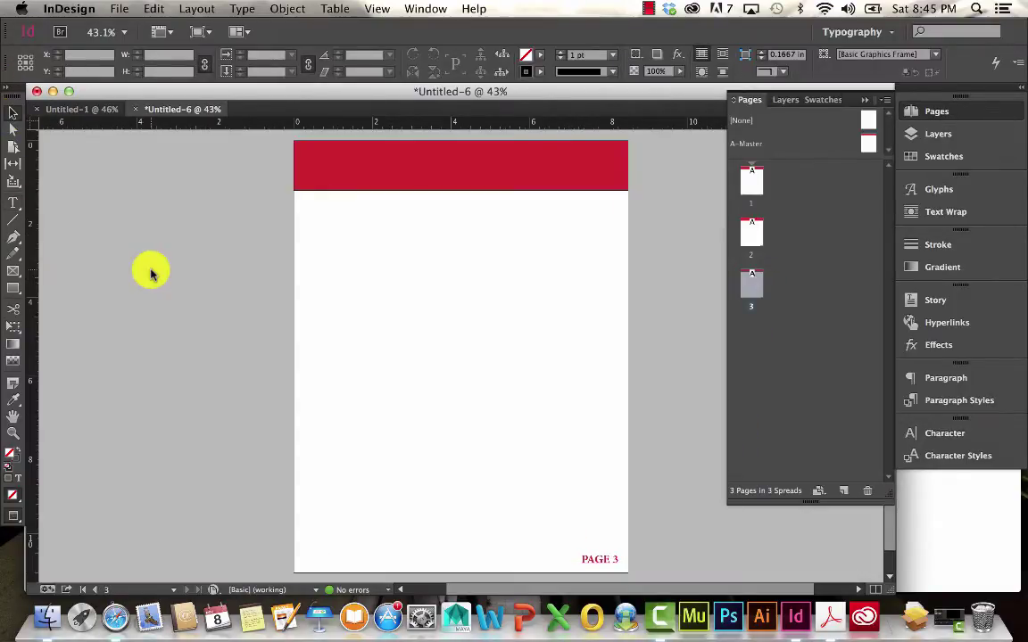
{"action": "key", "text": "w"}
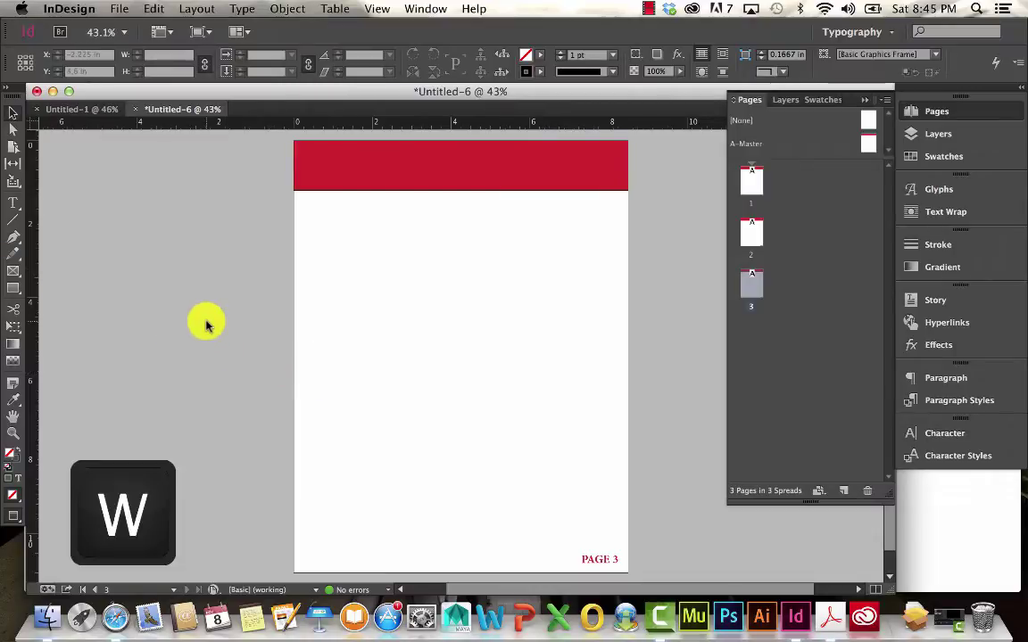
{"action": "key", "text": "w"}
{"action": "key", "text": "w"}
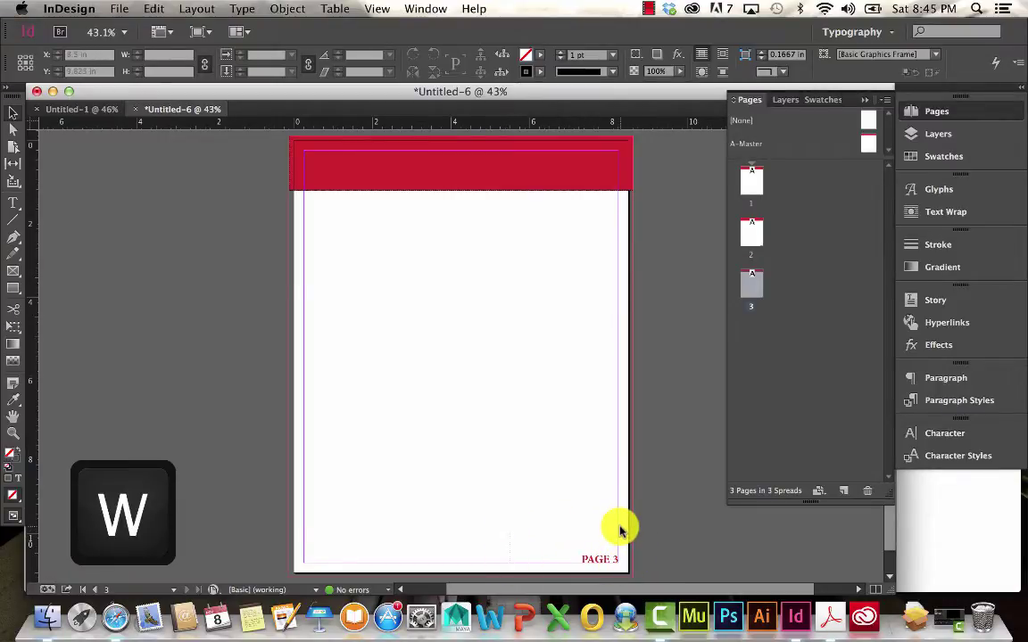
{"action": "key", "text": "w"}
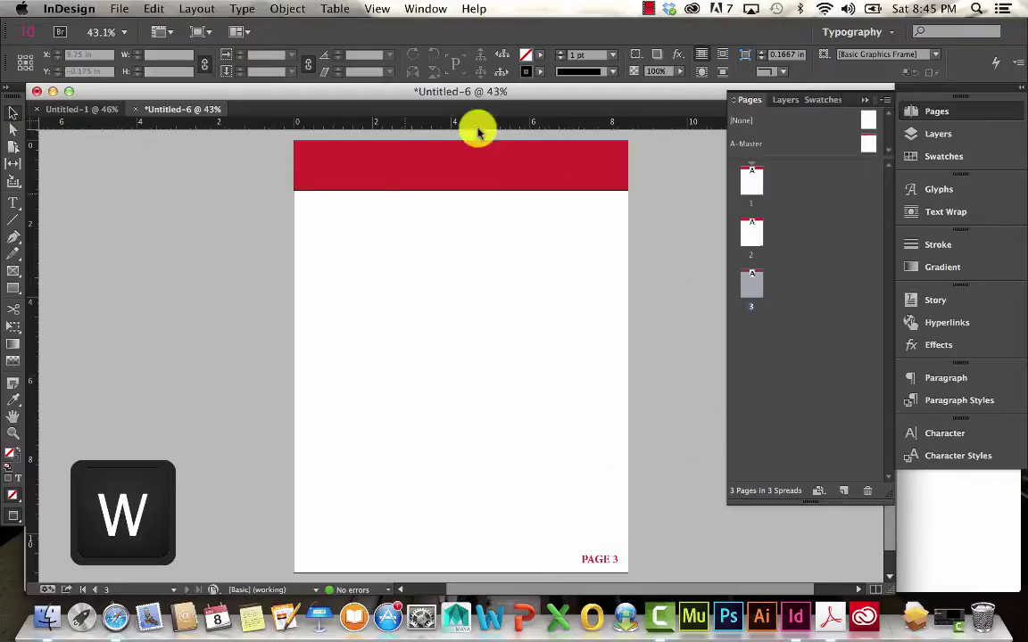
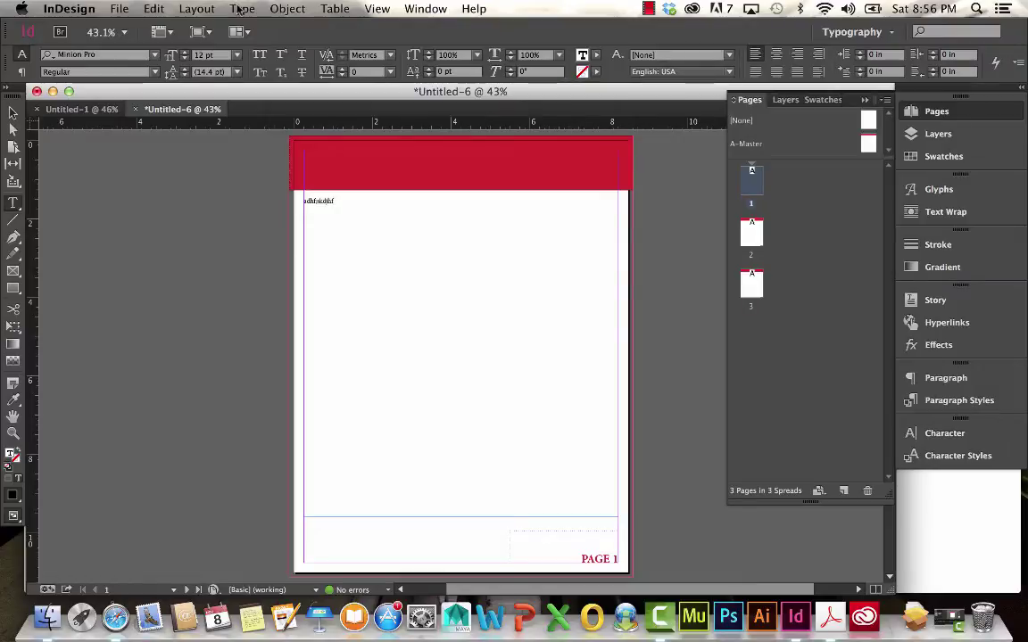
Fill the page 1 body frame with placeholder text and shrink the frame to about 3.175 by 3.9 in
{"action": "left_click", "coordinate": [287, 8]}
{"action": "left_click", "coordinate": [287, 8]}
{"action": "left_click", "coordinate": [243, 9]}
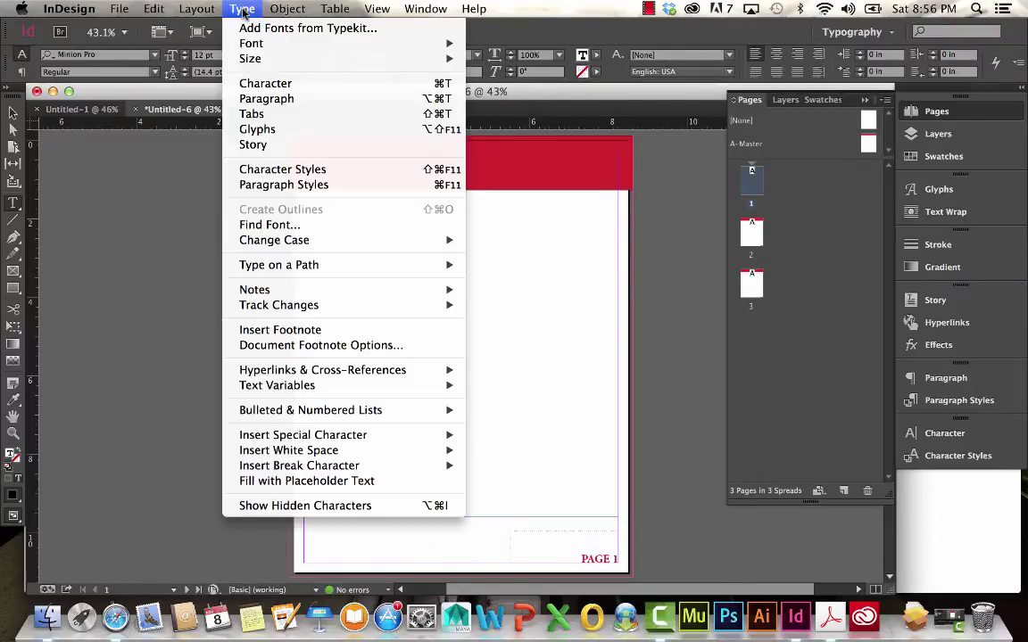
{"action": "left_click", "coordinate": [332, 486]}
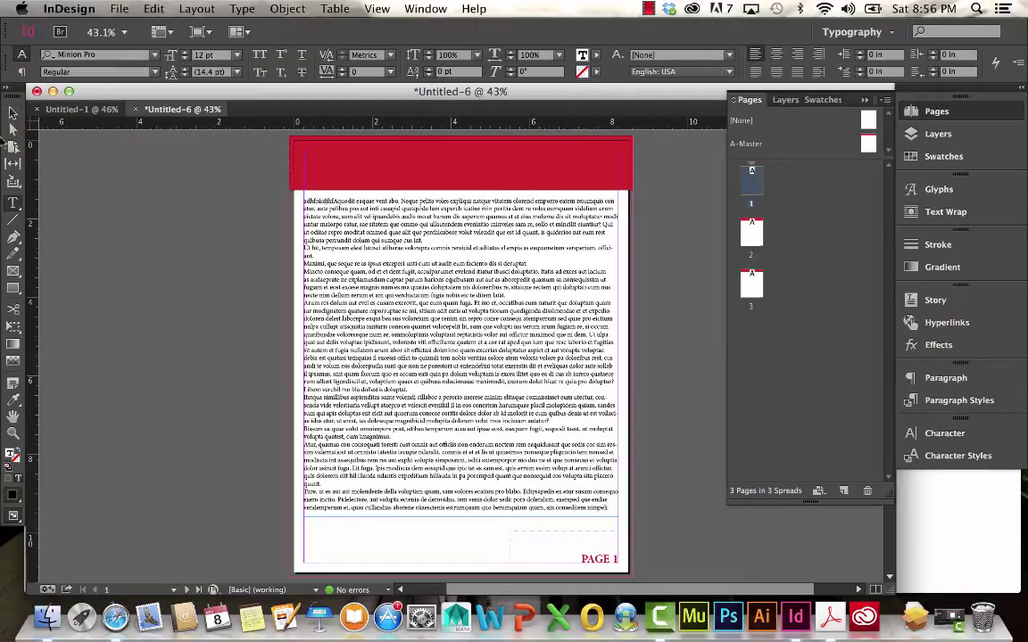
{"action": "left_click", "coordinate": [12, 112]}
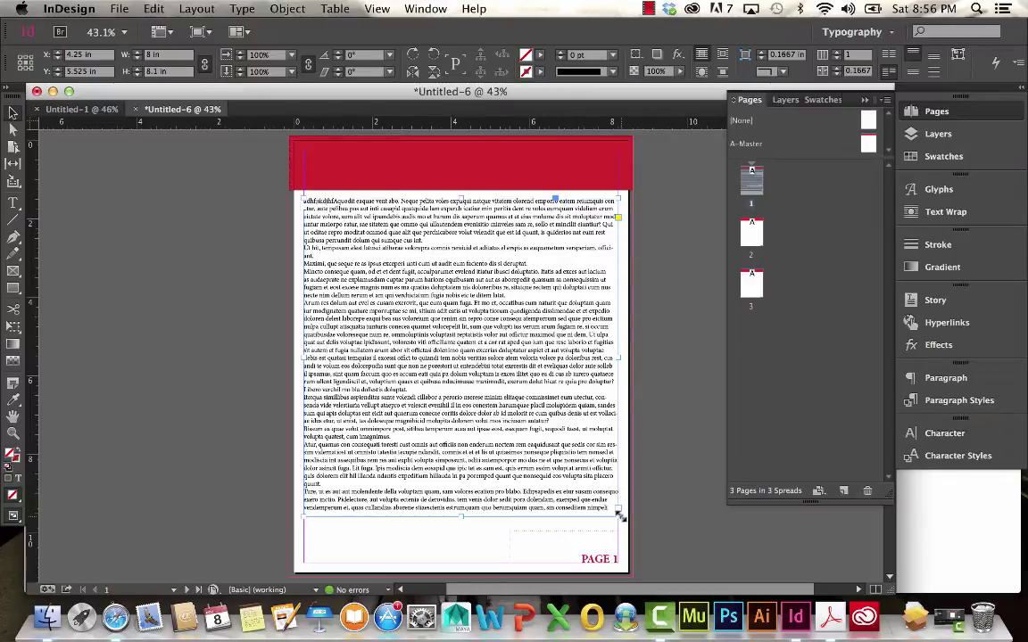
{"action": "left_click_drag", "start_coordinate": [619, 516], "coordinate": [429, 350]}
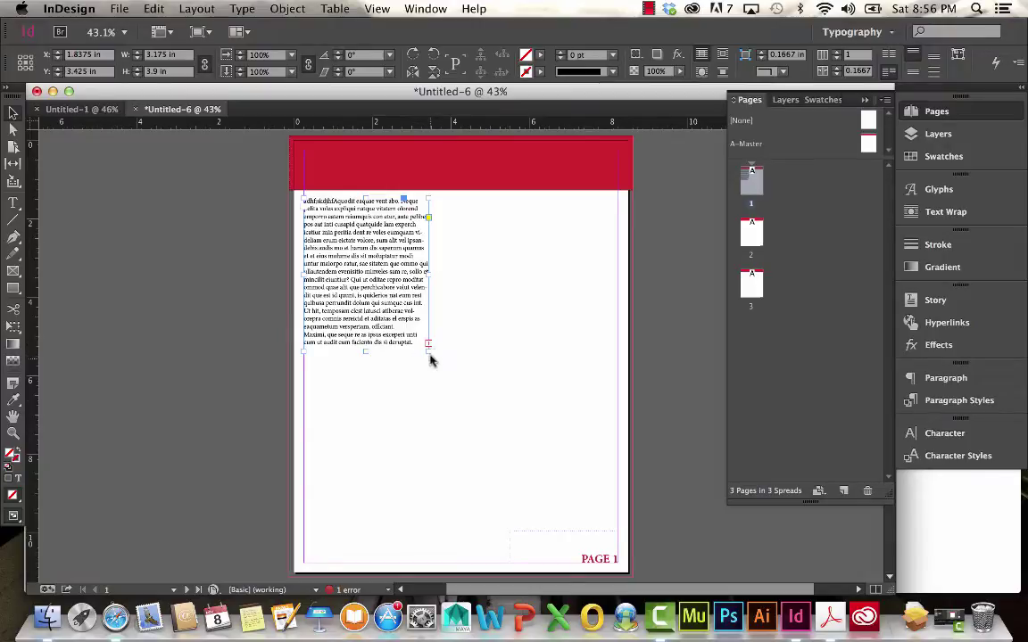
Open Preflight, expand the overset text error, jump to the affected text frame, and move the panel off the page
{"action": "double_click", "coordinate": [350, 592]}
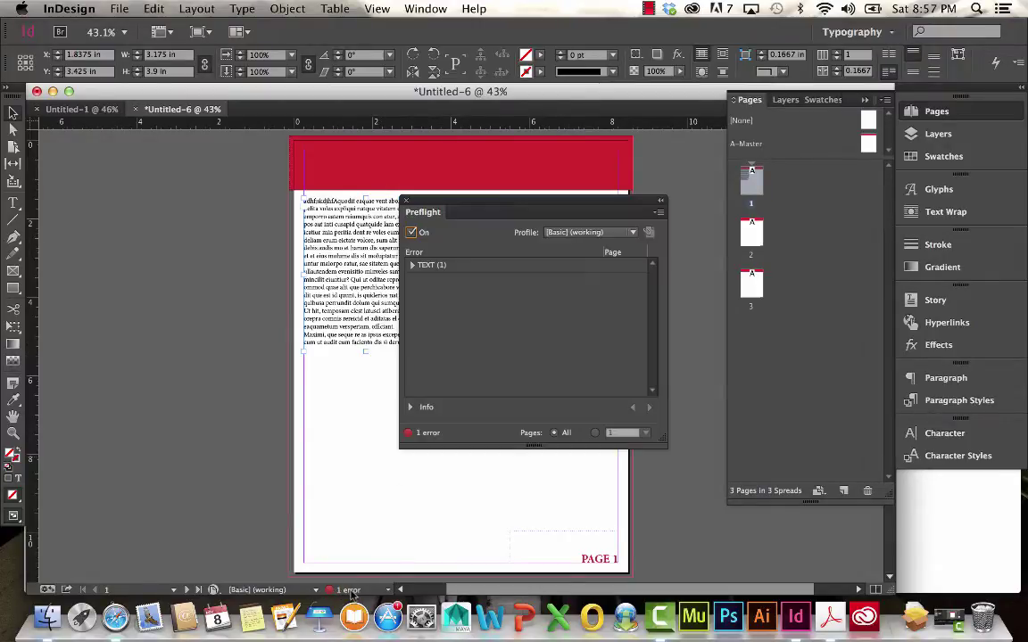
{"action": "left_click", "coordinate": [413, 267]}
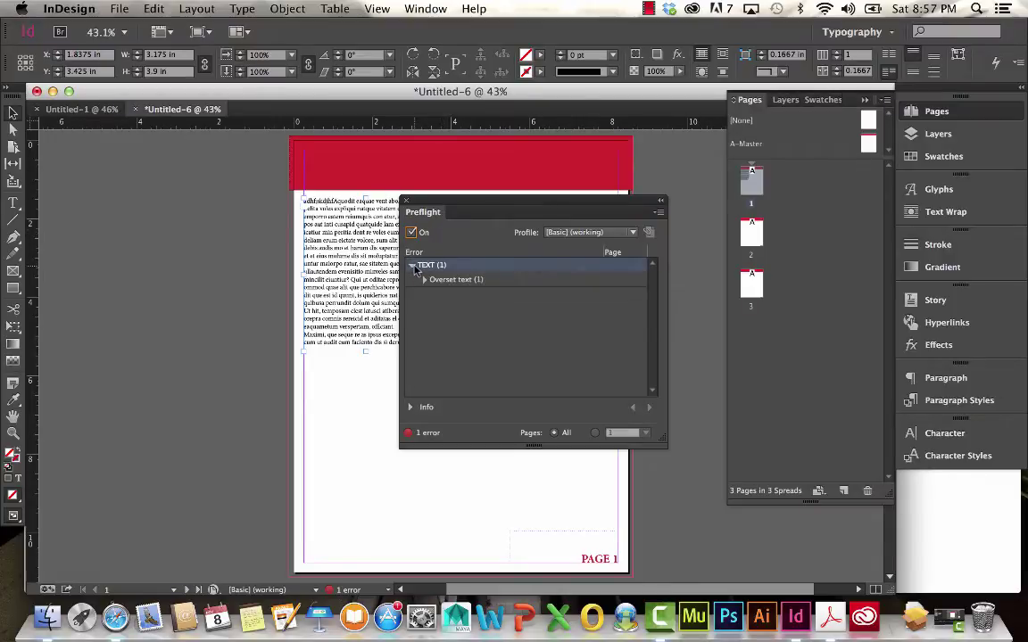
{"action": "left_click", "coordinate": [426, 280]}
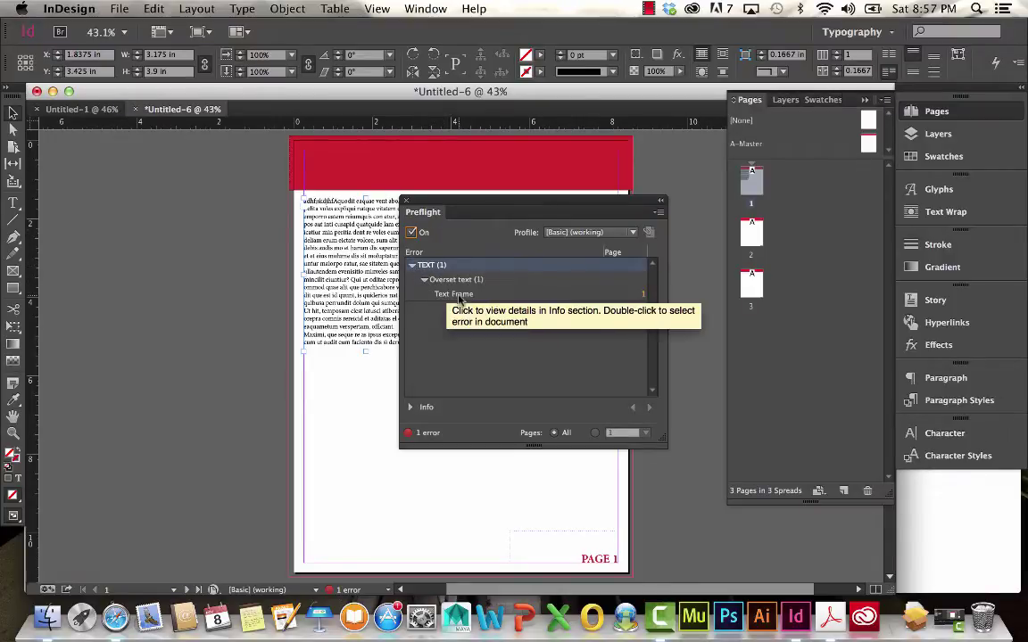
{"action": "double_click", "coordinate": [460, 296]}
{"action": "left_click_drag", "start_coordinate": [481, 202], "coordinate": [140, 204]}
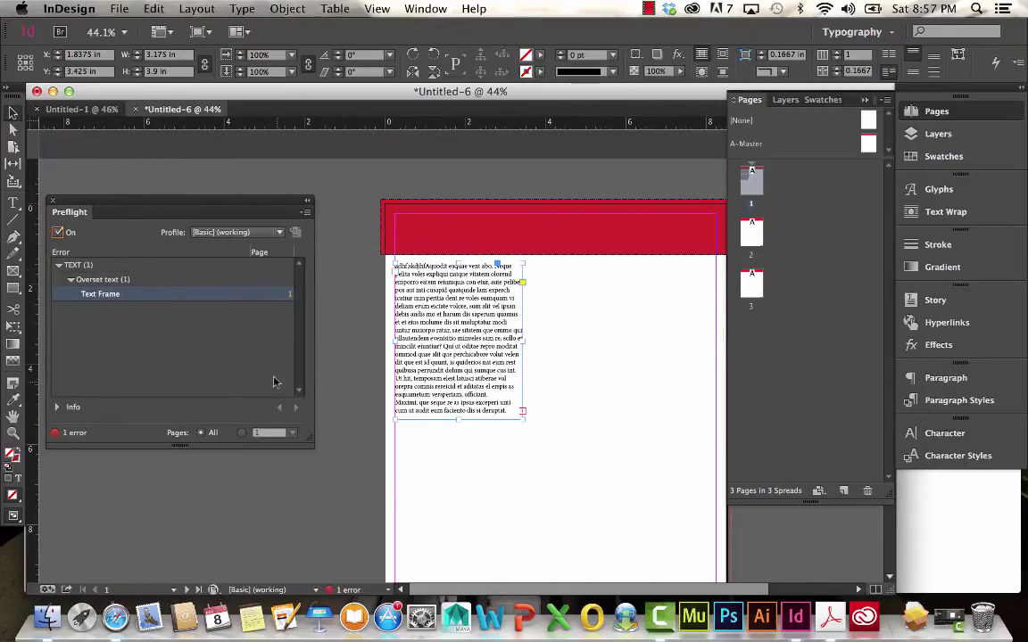
Resize the page 1 body text frame to about 2.7 by 9.275 in, reaching down to the bottom margin
{"action": "left_click", "coordinate": [354, 447]}
{"action": "key", "text": "w"}
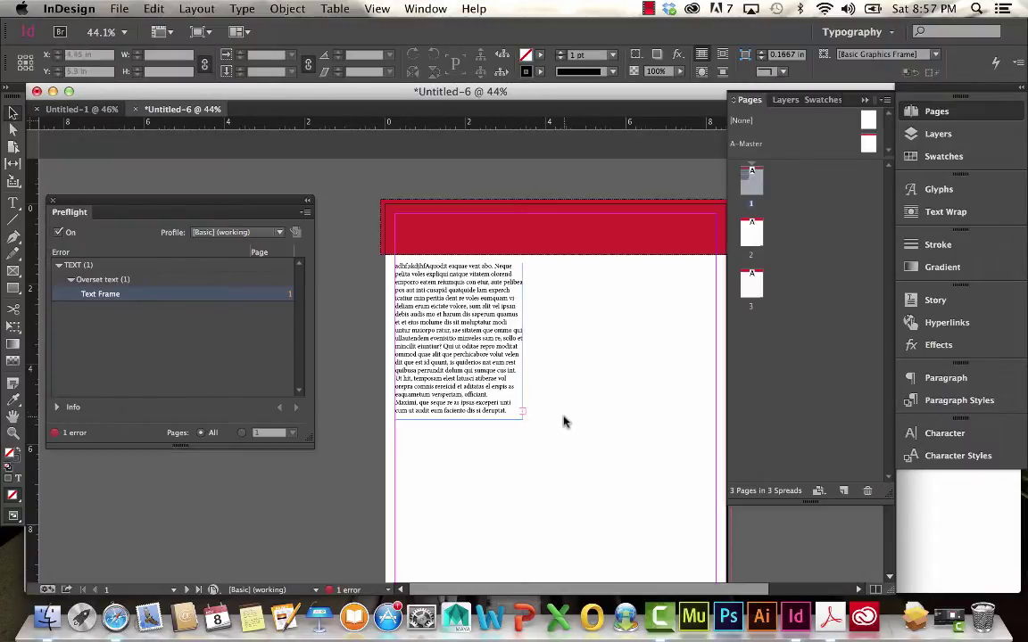
{"action": "key", "text": "w"}
{"action": "left_click_drag", "start_coordinate": [563, 421], "coordinate": [557, 402]}
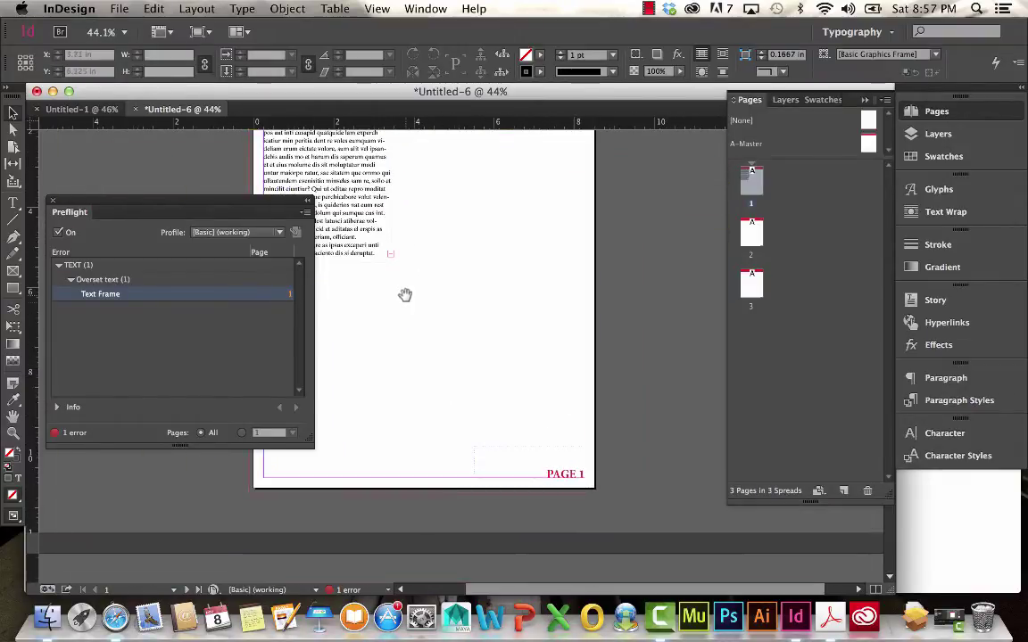
{"action": "left_click_drag", "start_coordinate": [404, 293], "coordinate": [521, 413]}
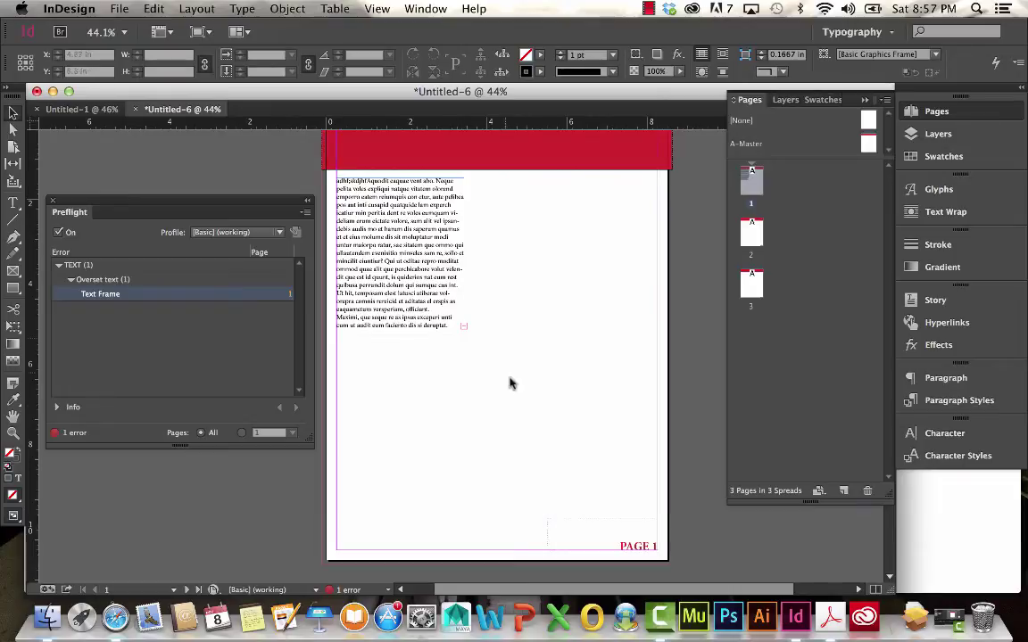
{"action": "left_click", "coordinate": [452, 329]}
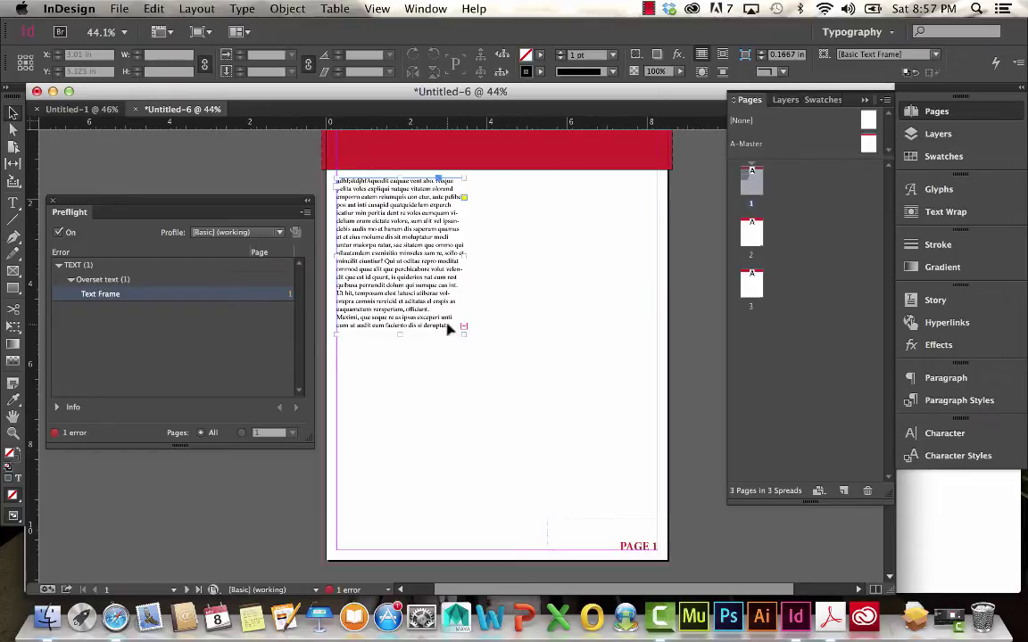
{"action": "left_click_drag", "start_coordinate": [464, 331], "coordinate": [445, 549]}
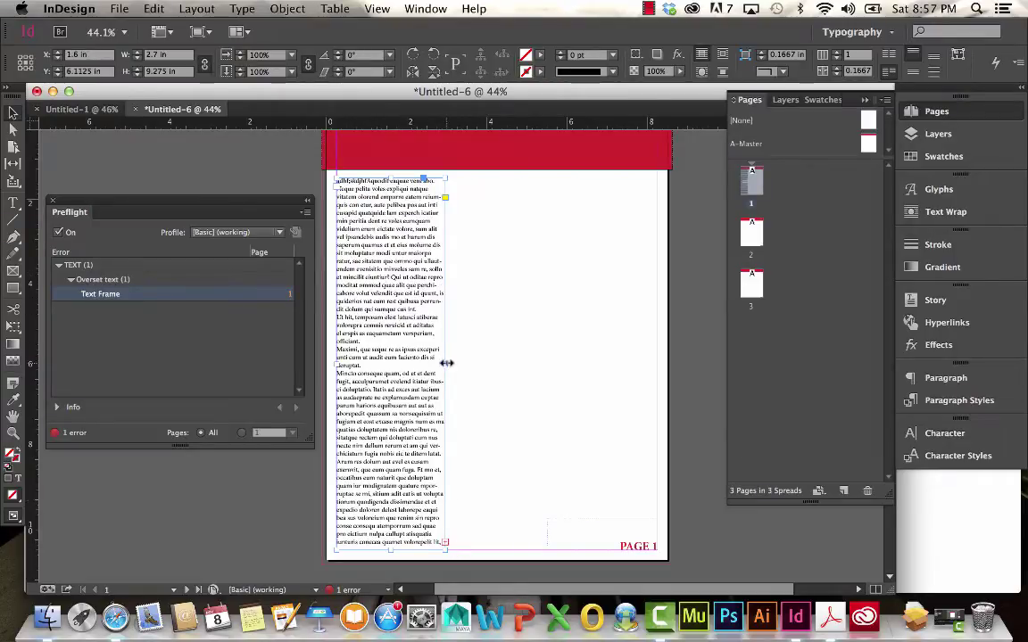
Widen the page 1 body text frame to 8 in and divide it into three columns with a 0.1875 in gutter
{"action": "left_click_drag", "start_coordinate": [446, 362], "coordinate": [658, 394]}
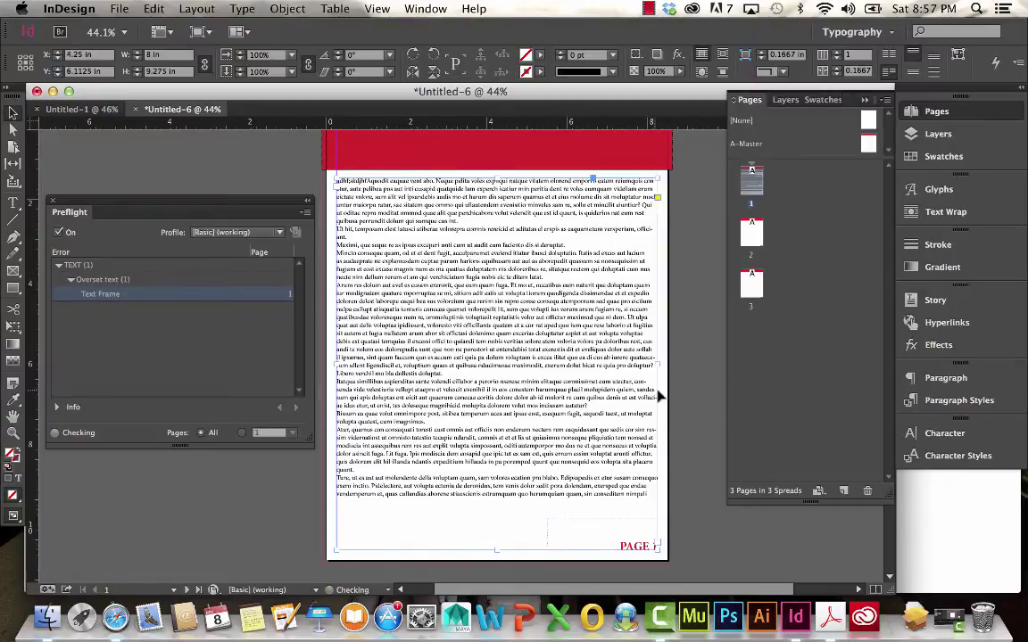
{"action": "left_click", "coordinate": [837, 53]}
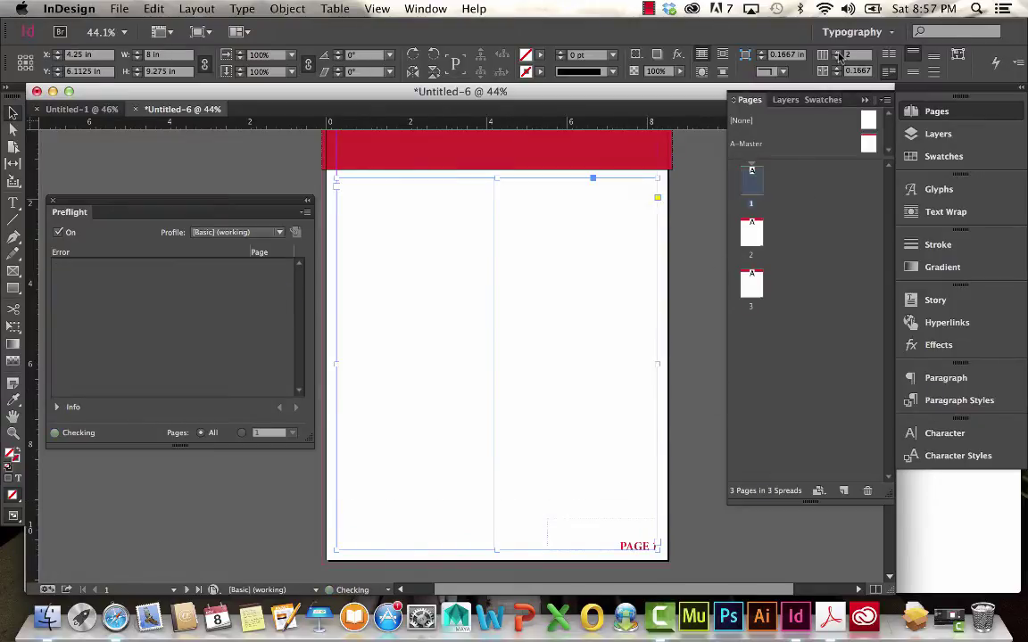
{"action": "left_click", "coordinate": [836, 53]}
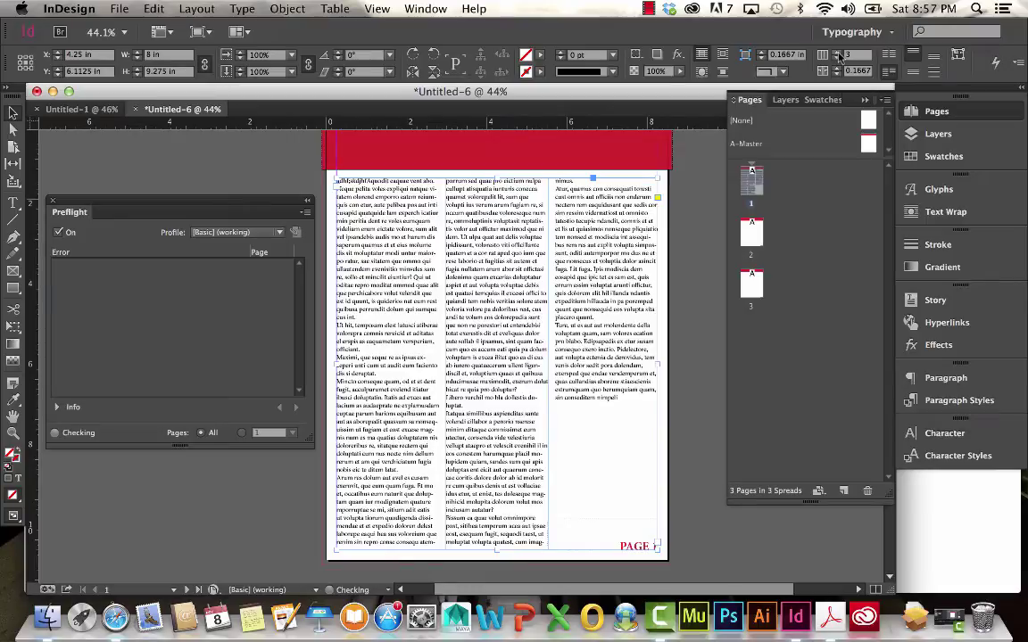
{"action": "left_click", "coordinate": [836, 69]}
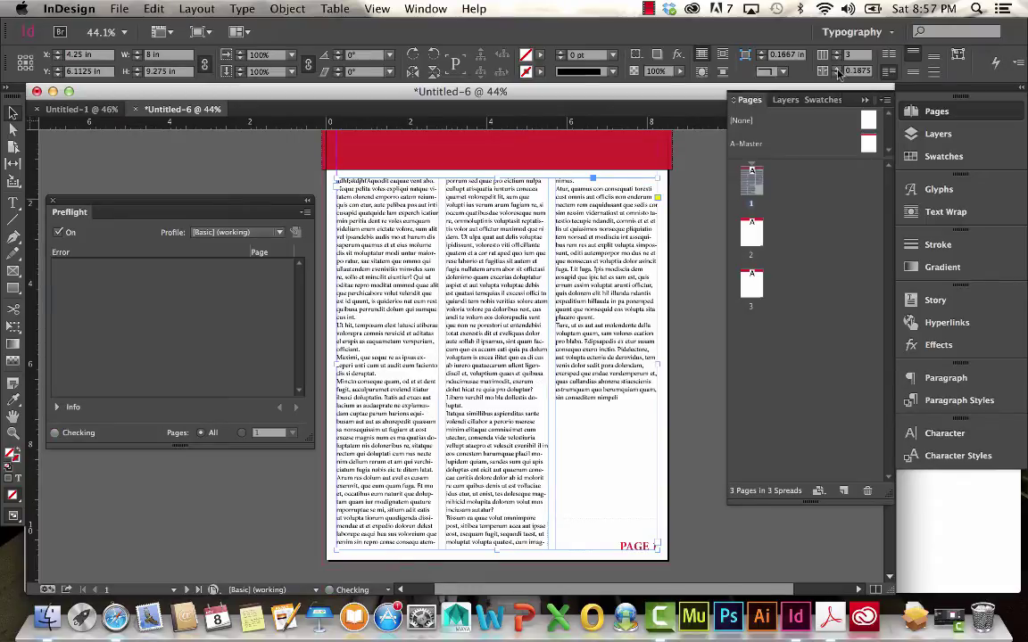
{"action": "left_click", "coordinate": [837, 69]}
{"action": "left_click", "coordinate": [837, 69]}
{"action": "left_click", "coordinate": [837, 74]}
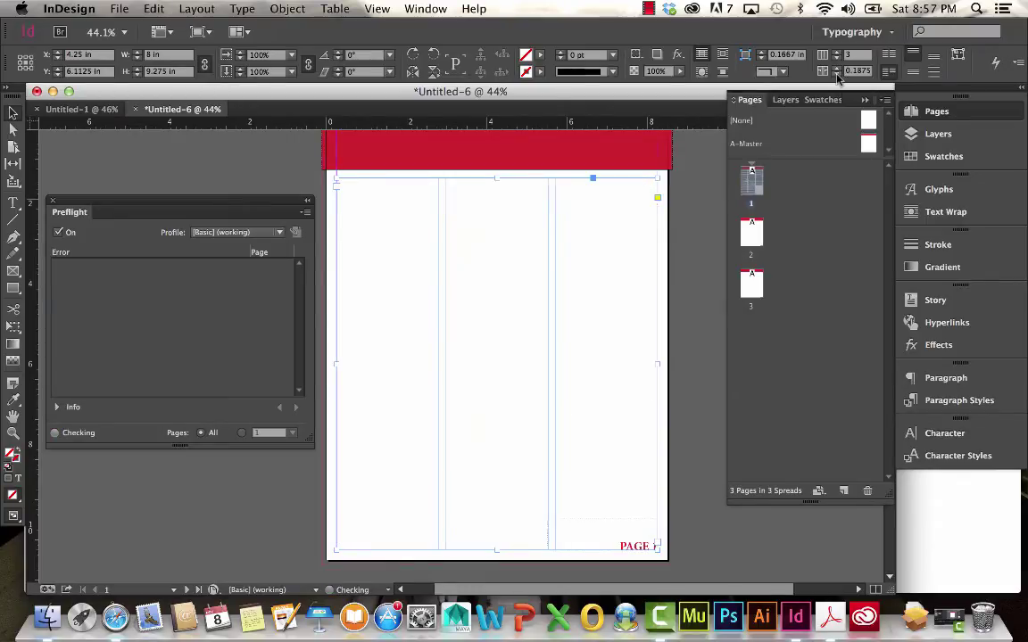
{"action": "left_click", "coordinate": [836, 74]}
Reduce the body text frame to one column, then restore it to three columns
{"action": "left_click", "coordinate": [837, 59]}
{"action": "left_click", "coordinate": [837, 58]}
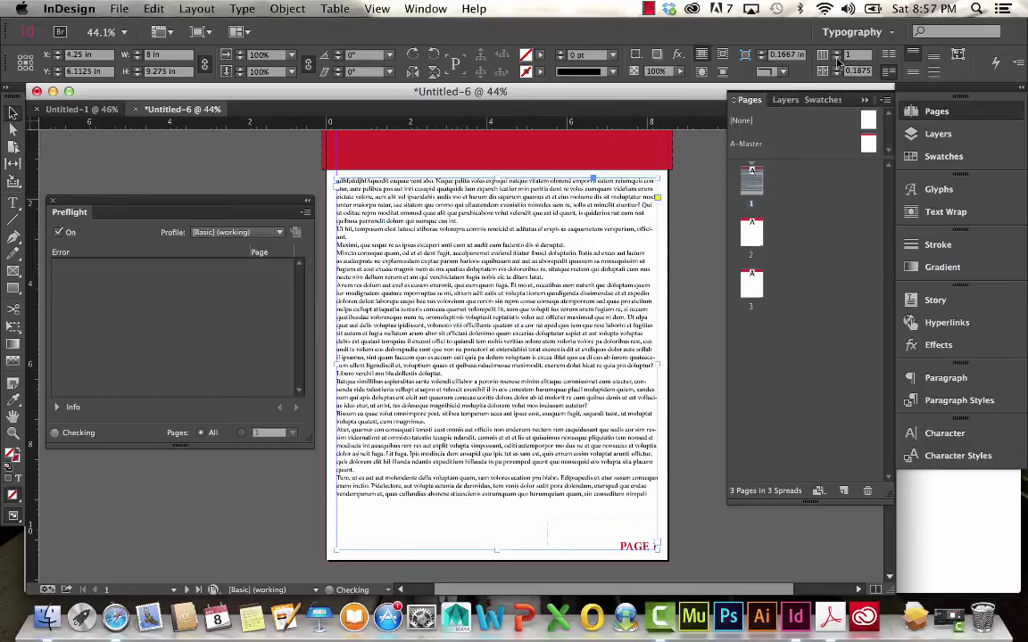
{"action": "left_click", "coordinate": [837, 52]}
{"action": "left_click", "coordinate": [836, 52]}
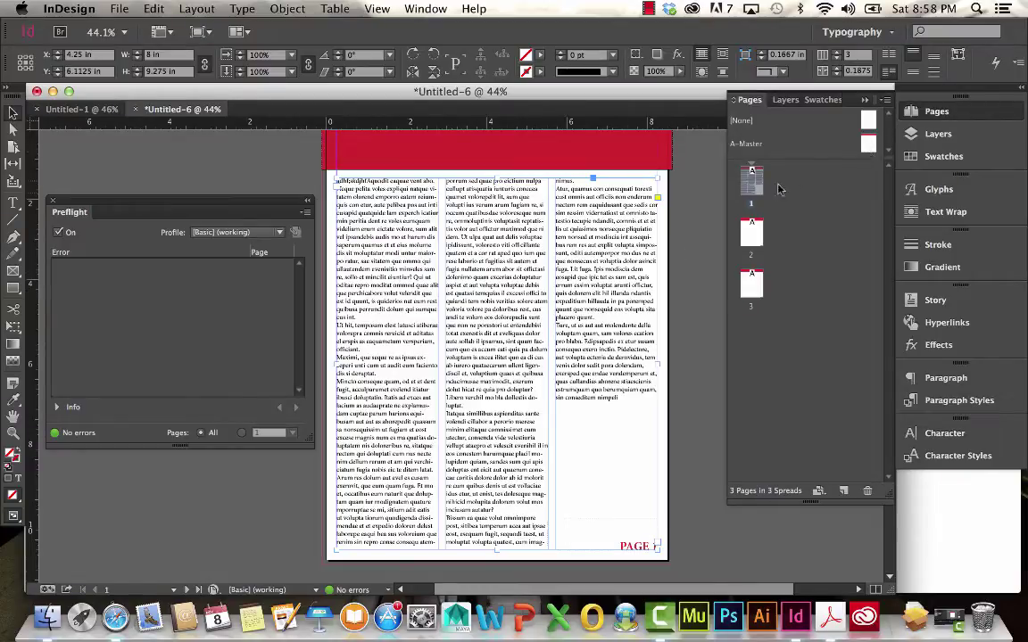
Open A-Master and set its Margins and Columns to three columns with a 0.1875 in gutter
{"action": "double_click", "coordinate": [869, 143]}
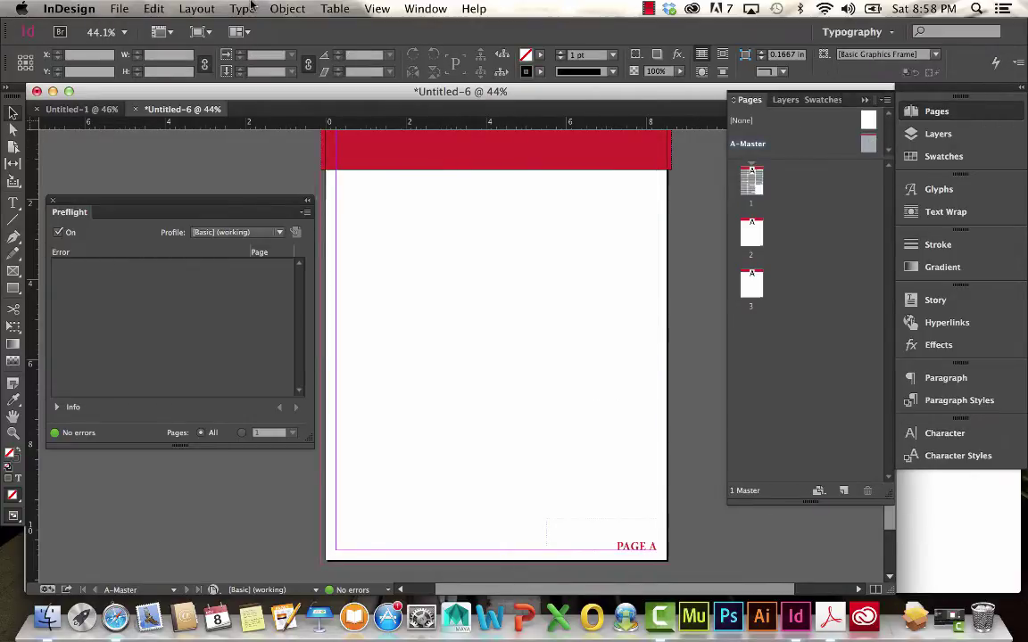
{"action": "left_click", "coordinate": [205, 11]}
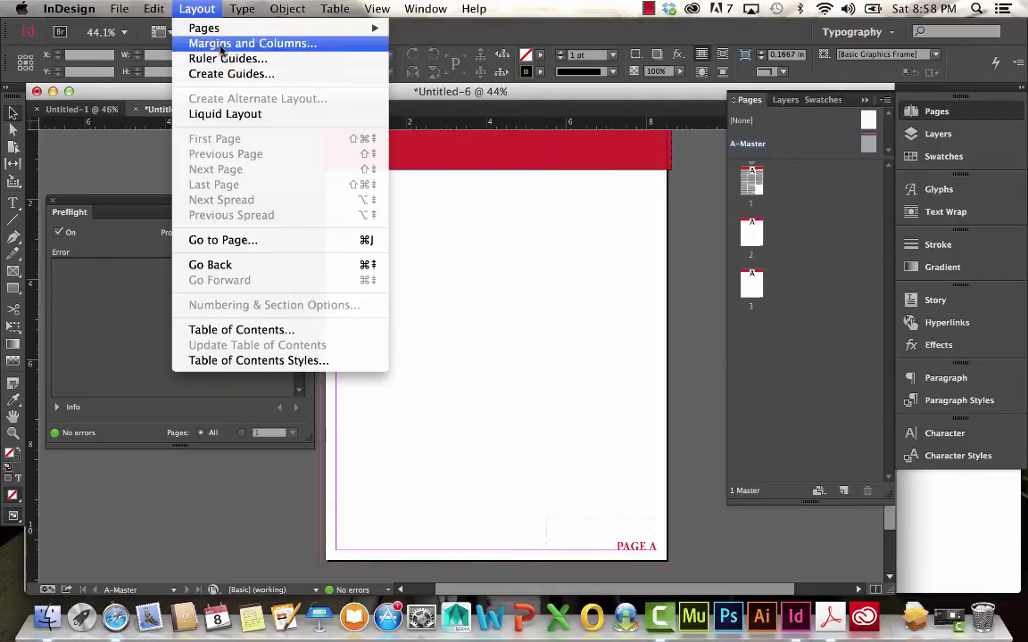
{"action": "left_click", "coordinate": [221, 44]}
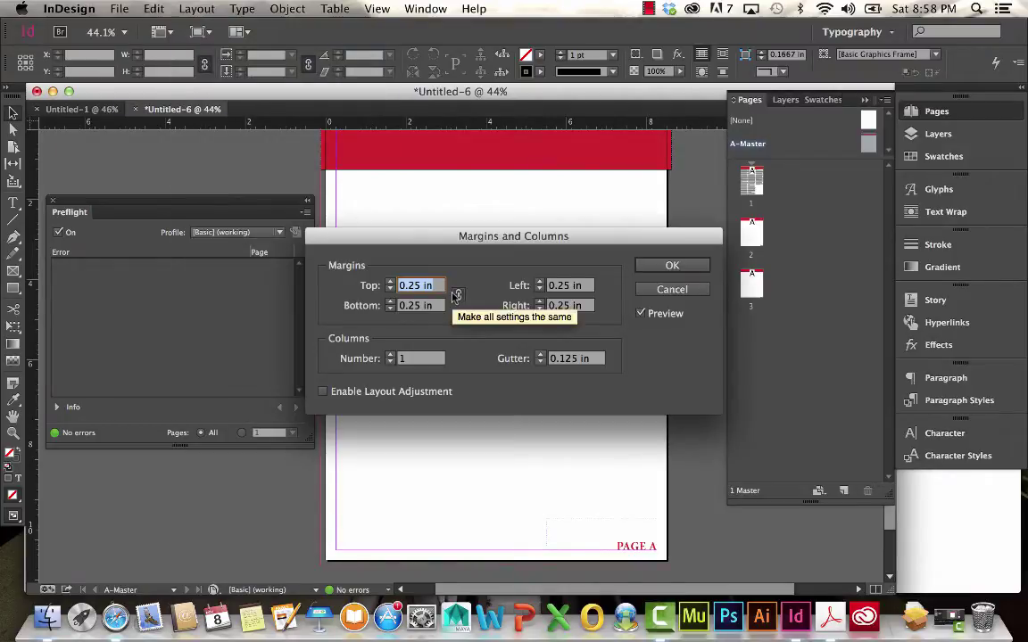
{"action": "left_click", "coordinate": [389, 355]}
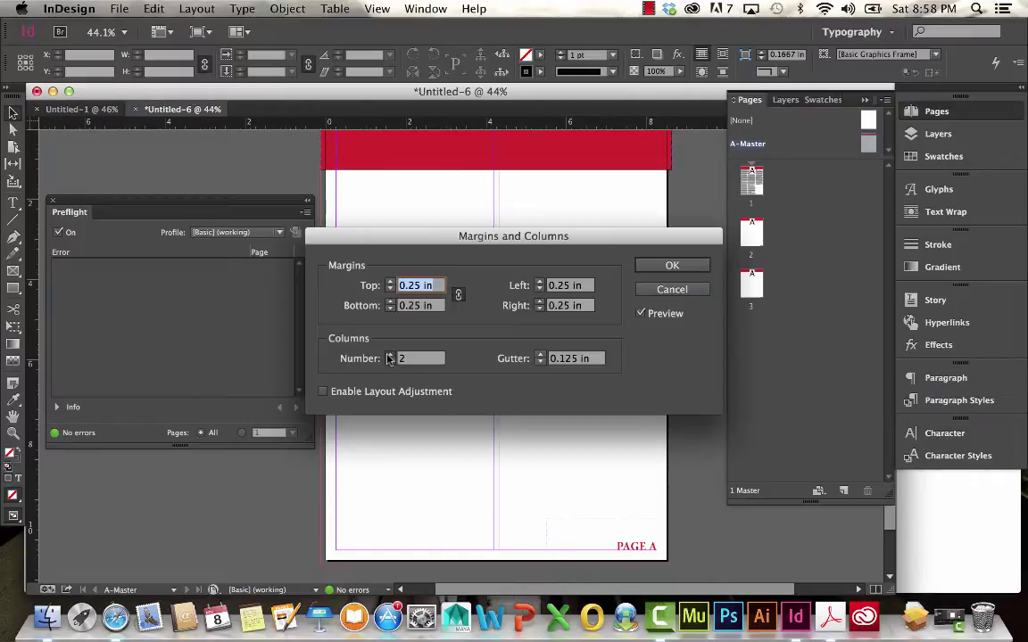
{"action": "left_click", "coordinate": [390, 355]}
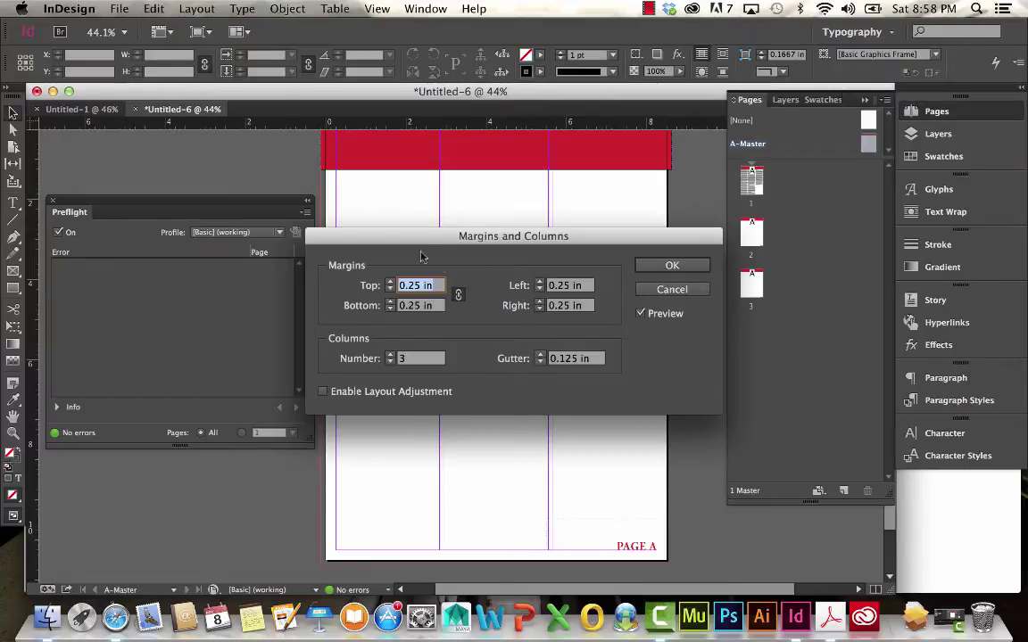
{"action": "left_click", "coordinate": [540, 354]}
{"action": "left_click", "coordinate": [541, 354]}
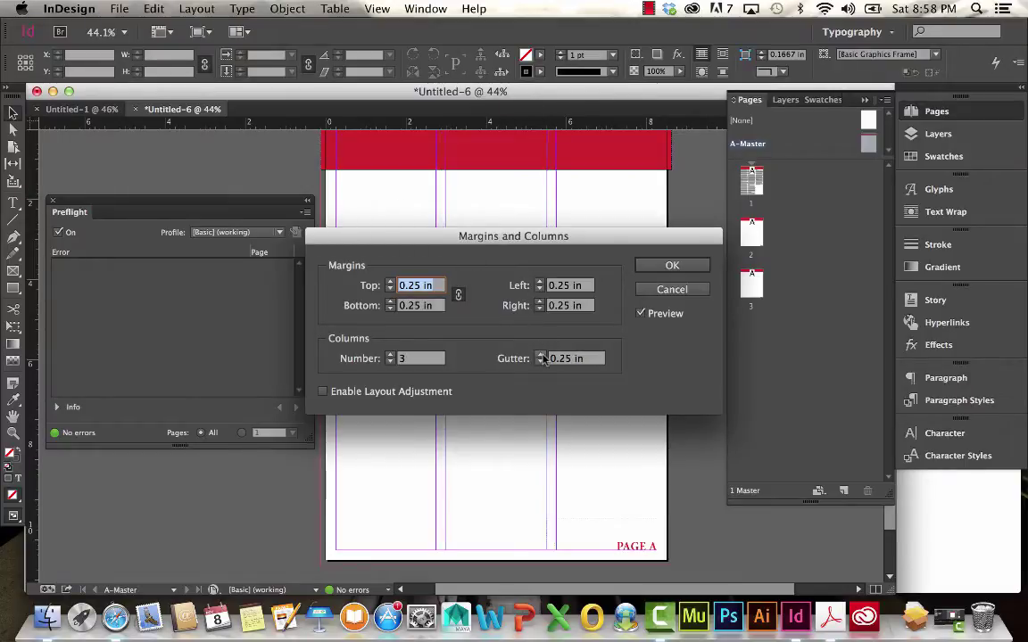
{"action": "left_click", "coordinate": [540, 362]}
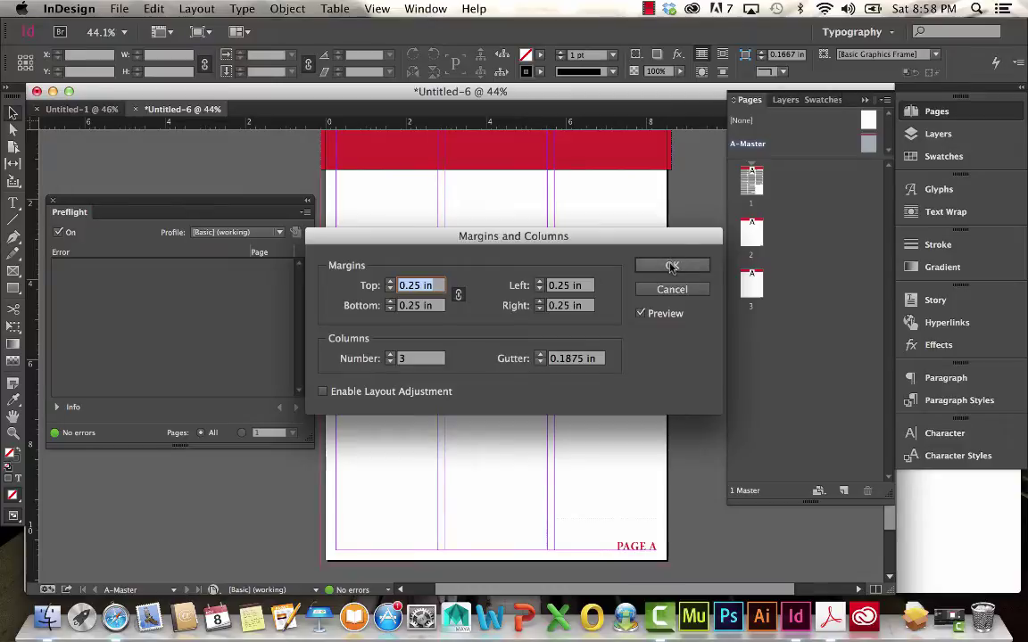
{"action": "left_click", "coordinate": [672, 265]}
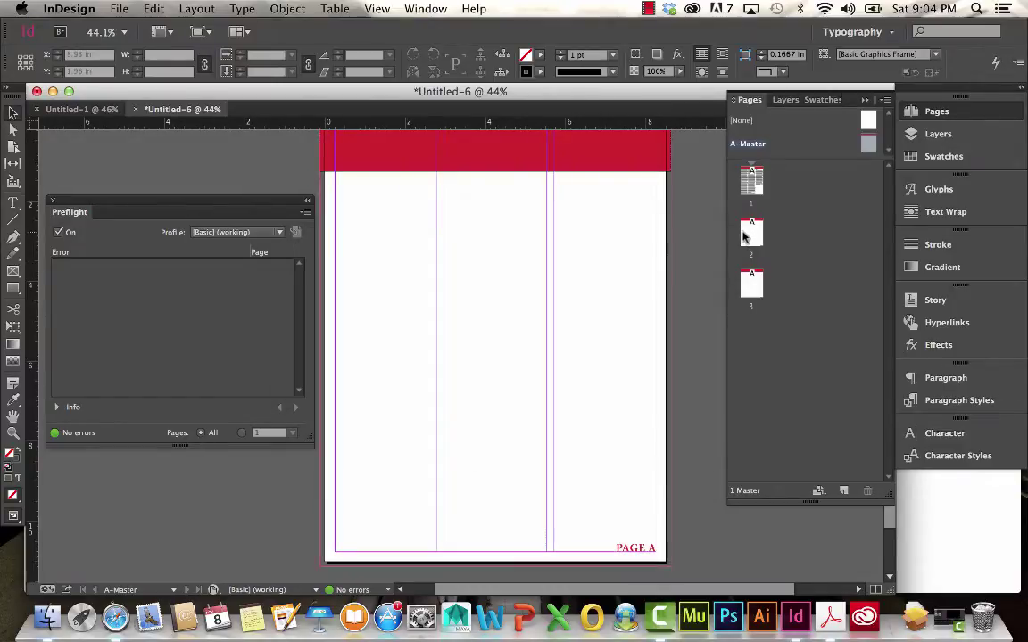
Check page 2, return to page 1, set its body frame to one column and narrow it to the first column guide, about 2.54 in wide
{"action": "double_click", "coordinate": [738, 230]}
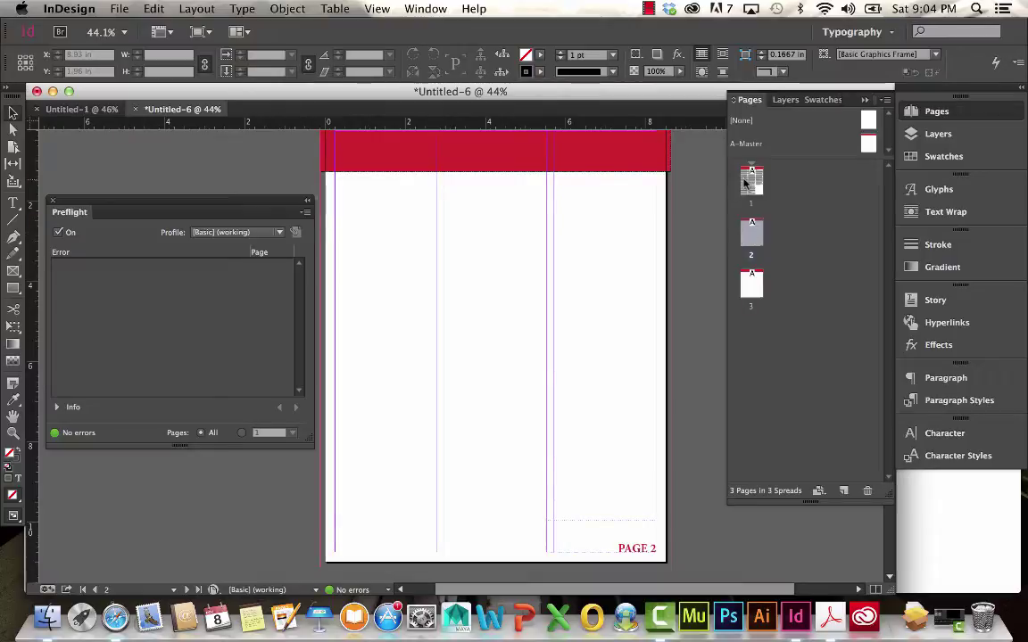
{"action": "double_click", "coordinate": [745, 182]}
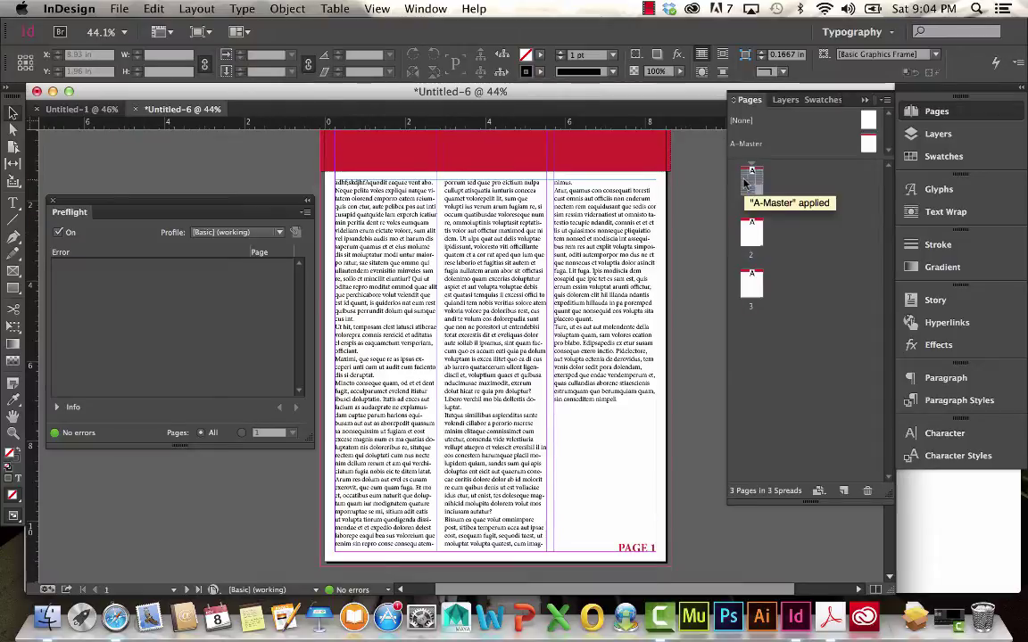
{"action": "left_click", "coordinate": [596, 253]}
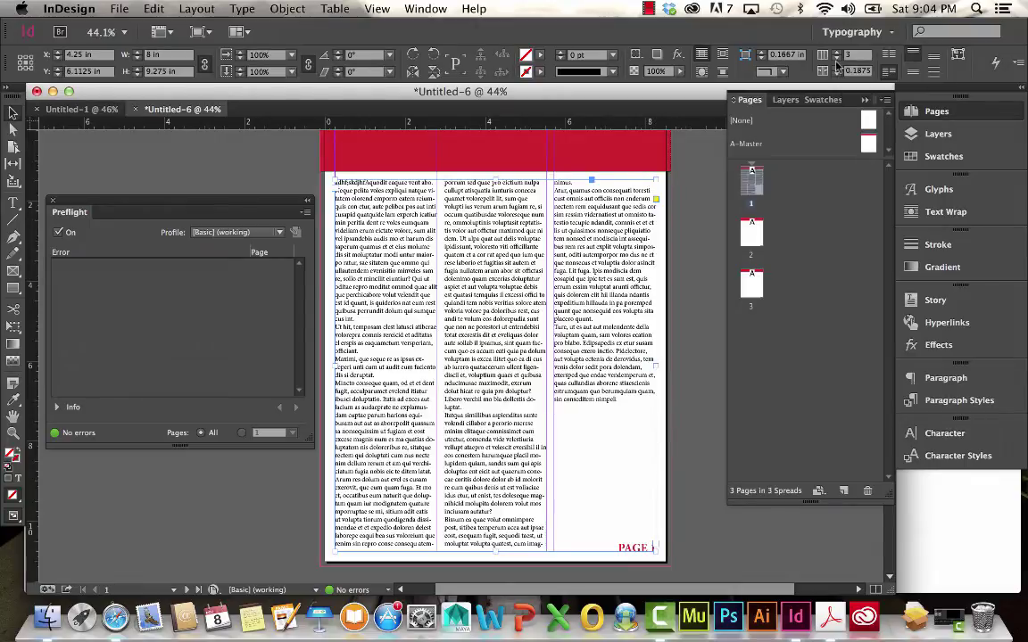
{"action": "left_click", "coordinate": [837, 59]}
{"action": "left_click", "coordinate": [836, 59]}
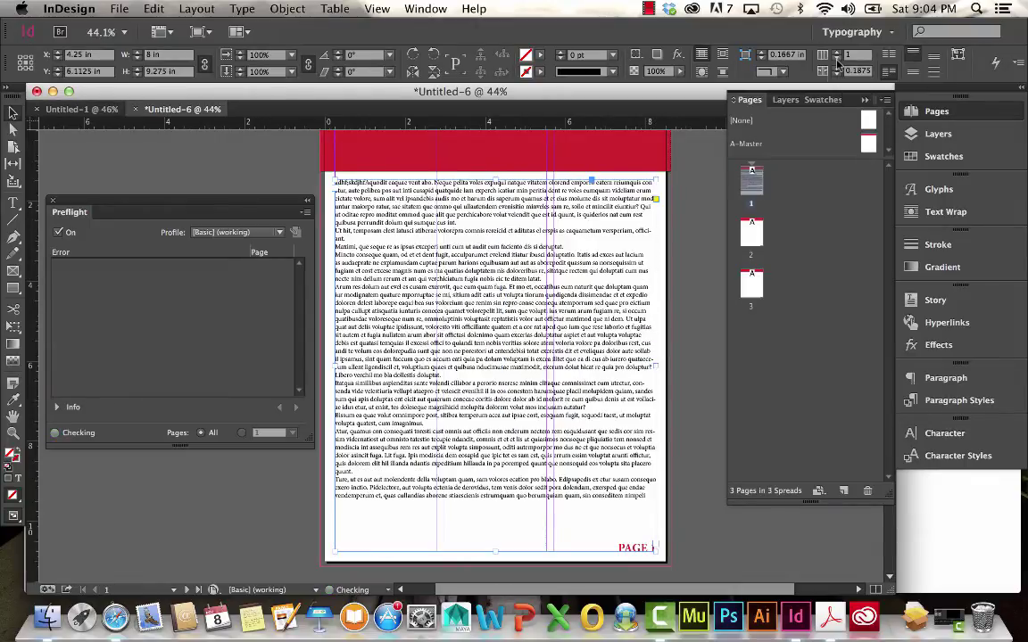
{"action": "left_click_drag", "start_coordinate": [591, 361], "coordinate": [439, 372]}
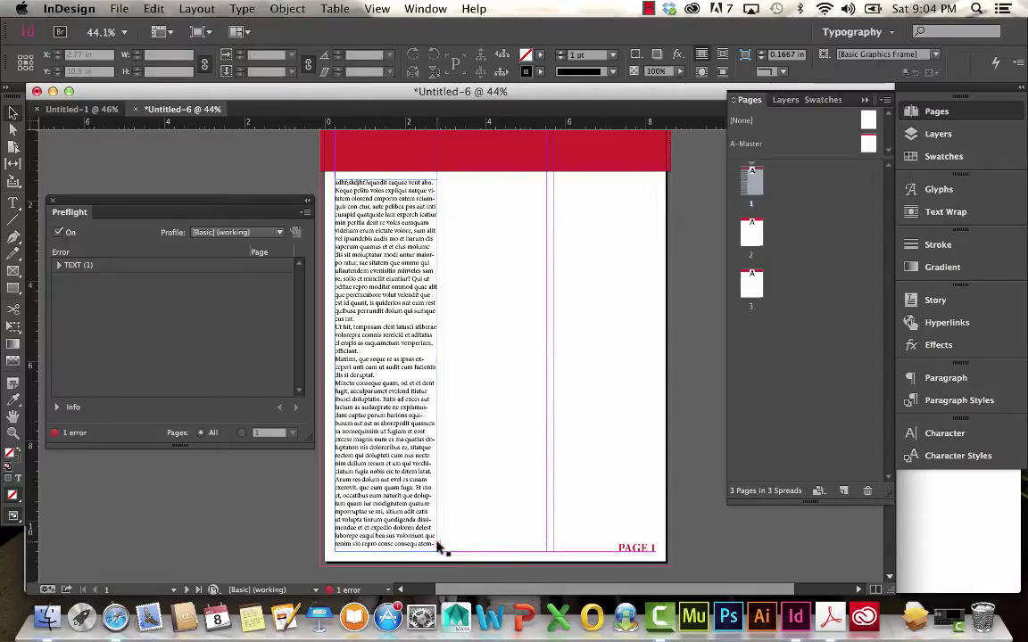
Thread the overset text into new frames in the second column, about 2.54 by 9.16 in, and the third column, about 2.54 by 8.415 in
{"action": "left_click", "coordinate": [437, 546]}
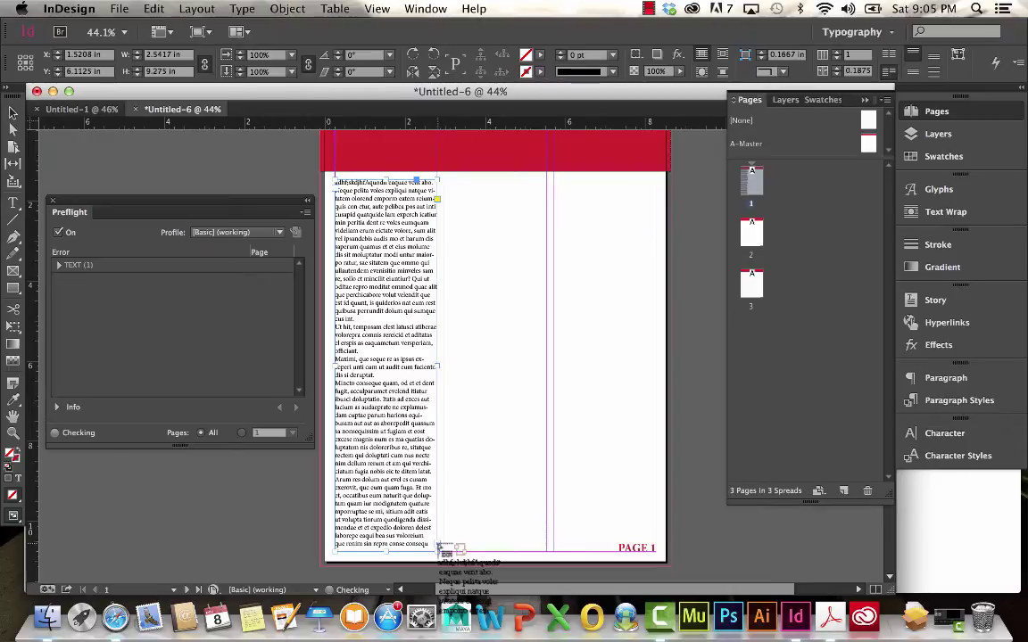
{"action": "left_click_drag", "start_coordinate": [518, 548], "coordinate": [548, 545]}
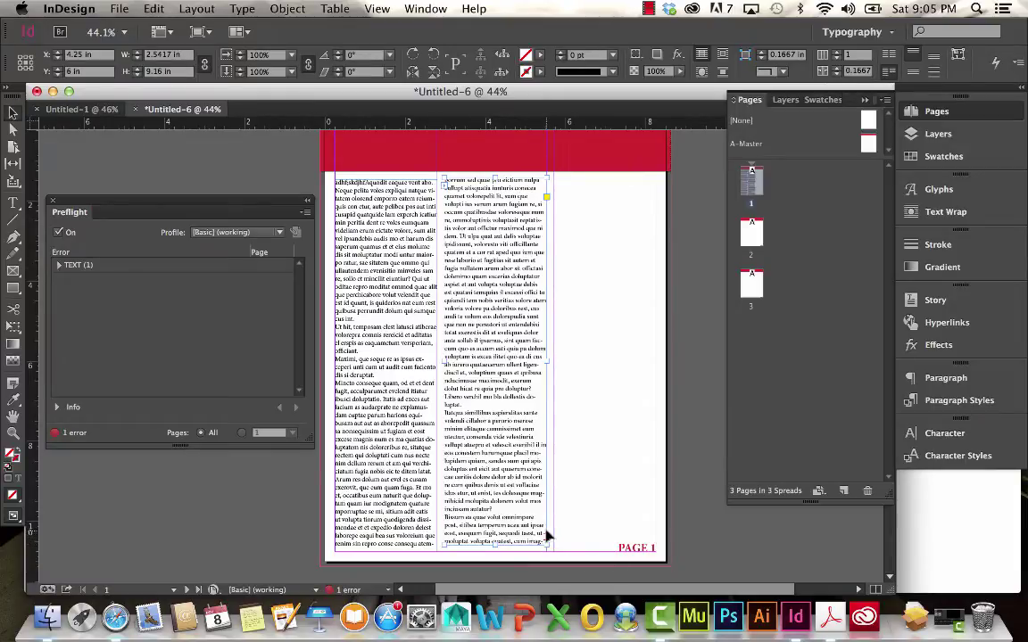
{"action": "left_click", "coordinate": [547, 540]}
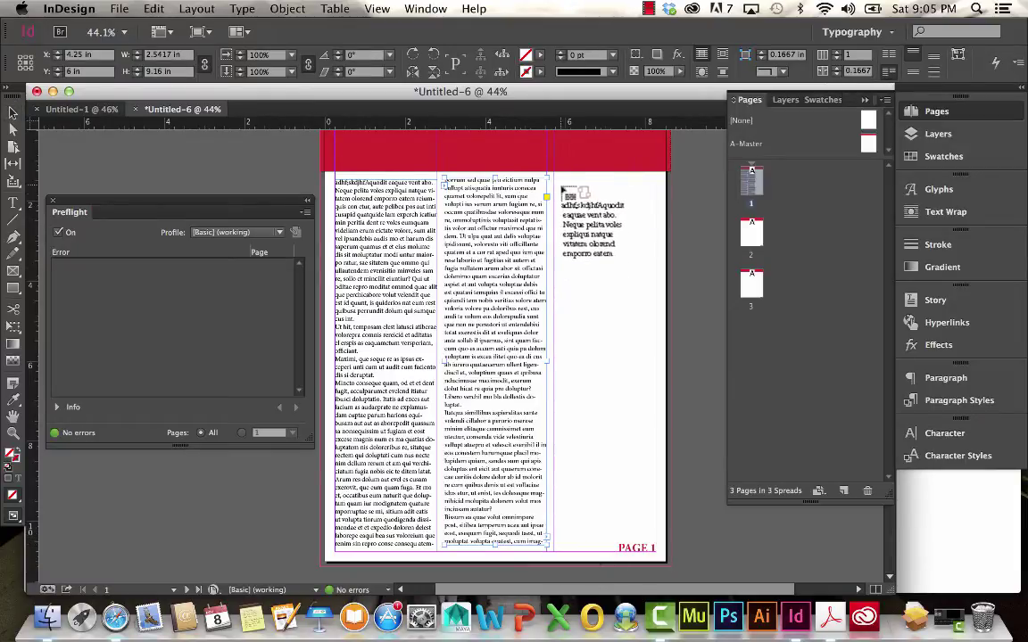
{"action": "left_click", "coordinate": [556, 185]}
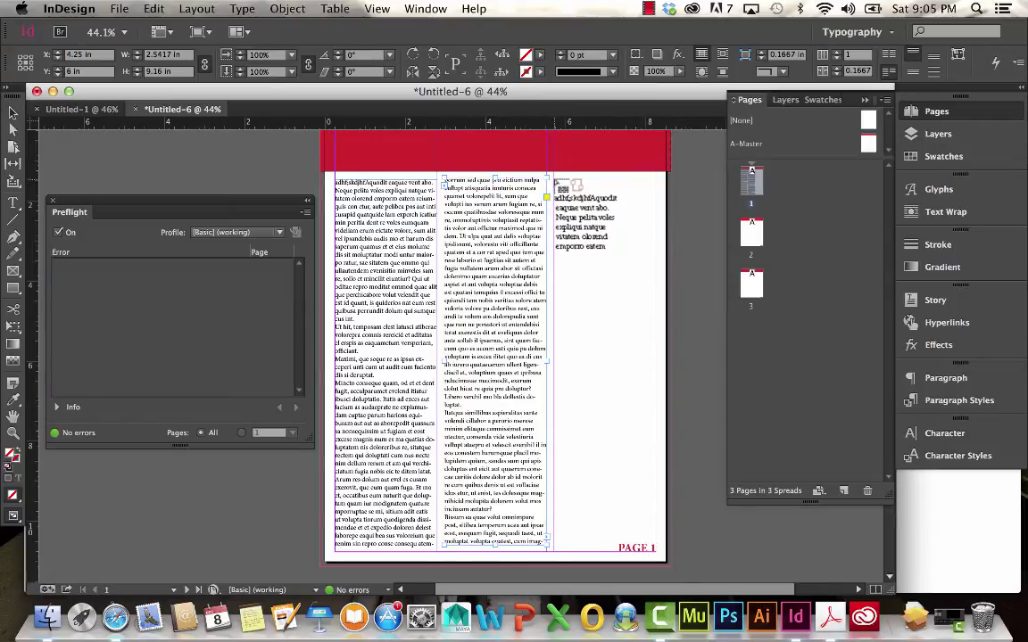
{"action": "key", "text": "ctrl+z"}
{"action": "left_click_drag", "start_coordinate": [555, 178], "coordinate": [656, 520]}
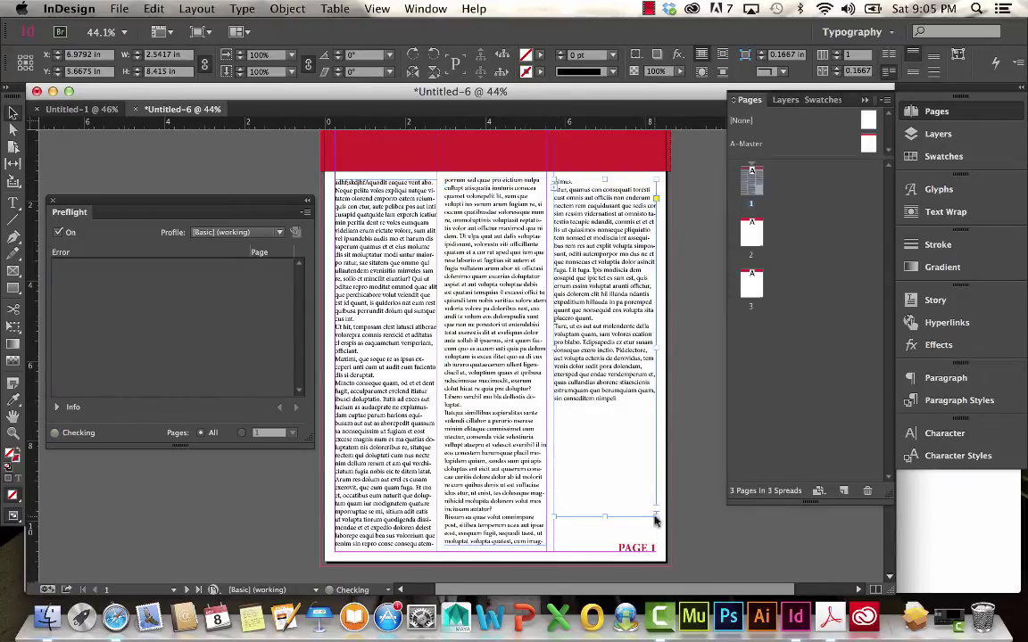
Shorten the middle column's text frame from below to about 7.62 in high so its text flows into the third column
{"action": "left_click", "coordinate": [481, 243]}
{"action": "left_click", "coordinate": [401, 233]}
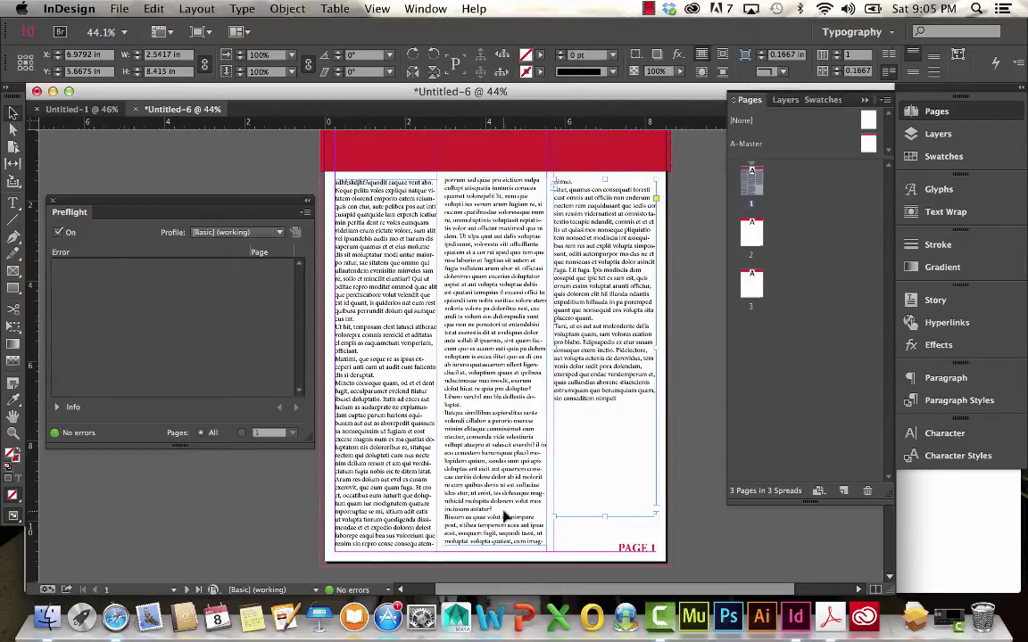
{"action": "left_click", "coordinate": [504, 544]}
{"action": "left_click_drag", "start_coordinate": [493, 543], "coordinate": [496, 486]}
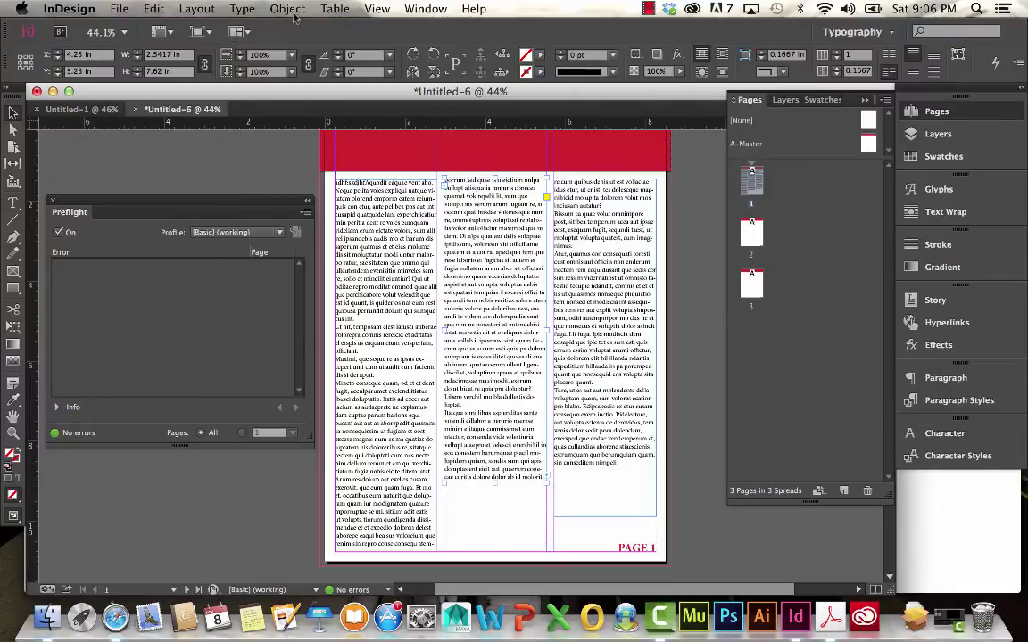
Show the text threads linking the three column frames, inspect the flow, and hide the threads again
{"action": "left_click", "coordinate": [379, 9]}
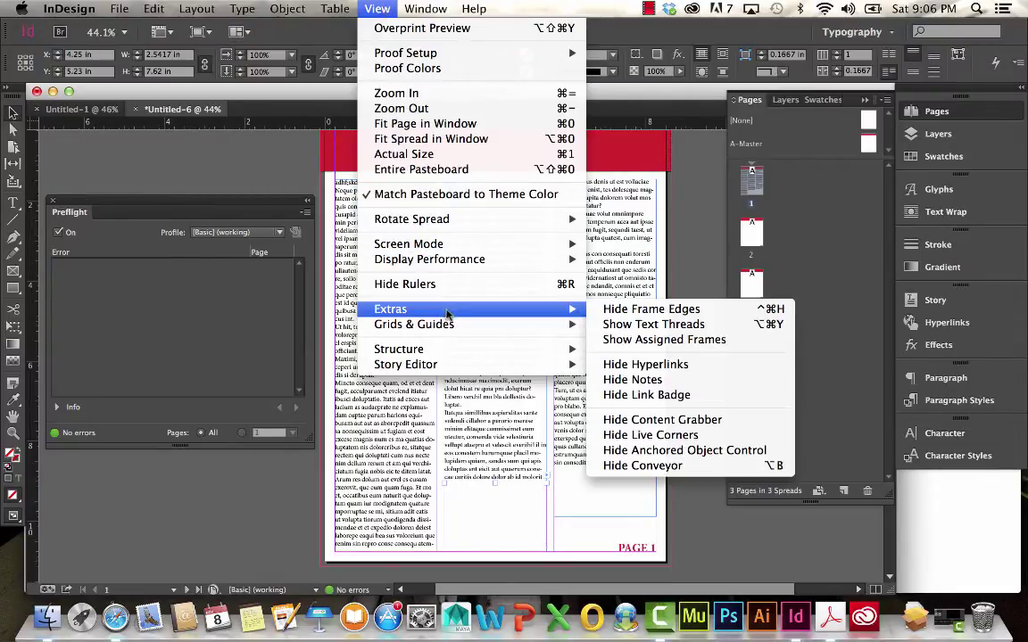
{"action": "mouse_move", "coordinate": [509, 308]}
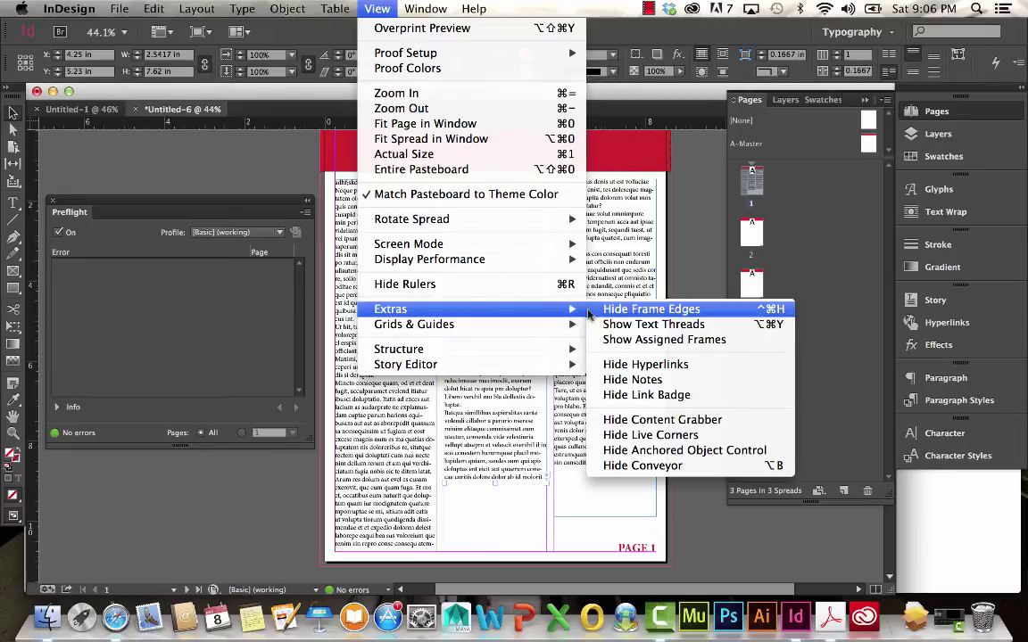
{"action": "left_click", "coordinate": [639, 325]}
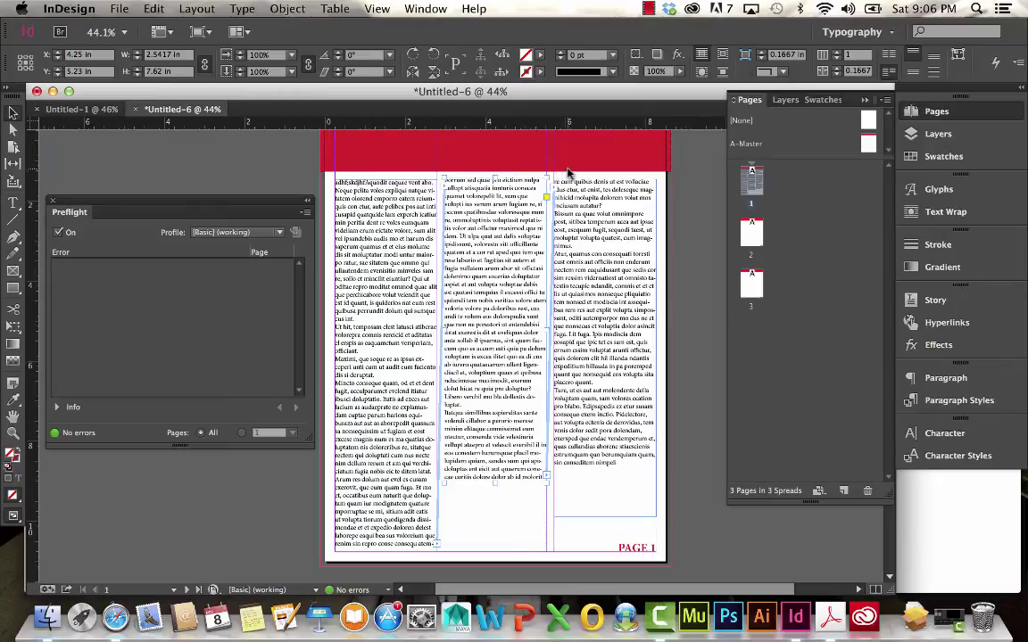
{"action": "left_click", "coordinate": [388, 10]}
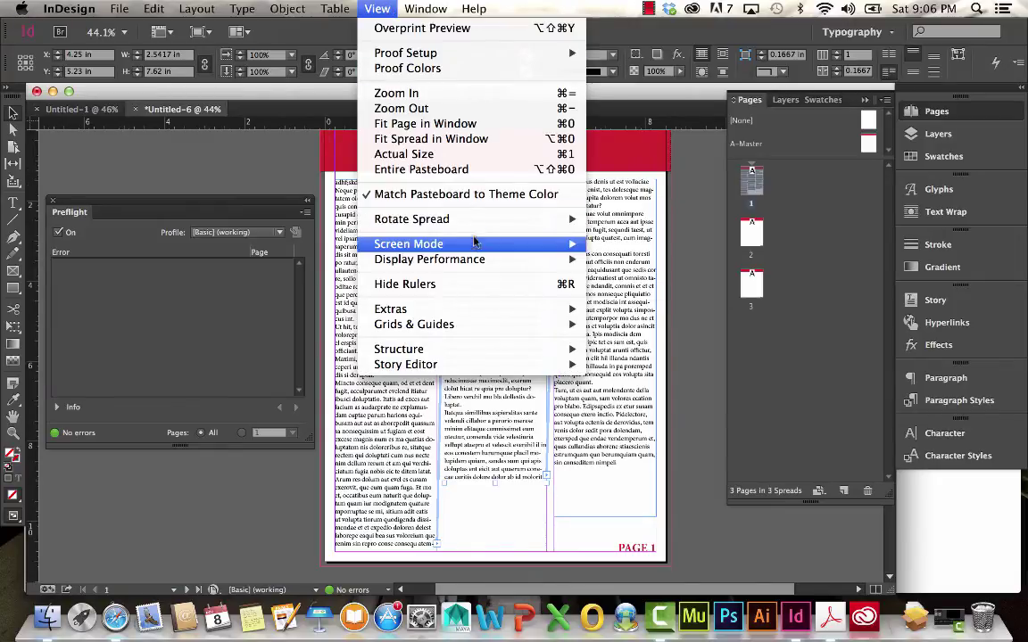
{"action": "mouse_move", "coordinate": [462, 311]}
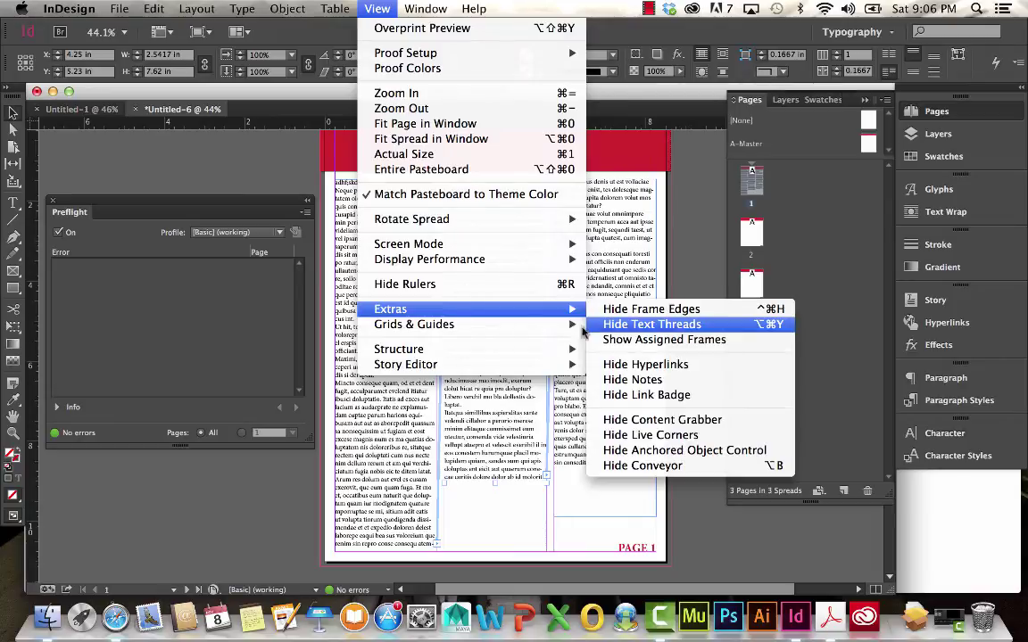
{"action": "left_click", "coordinate": [644, 327]}
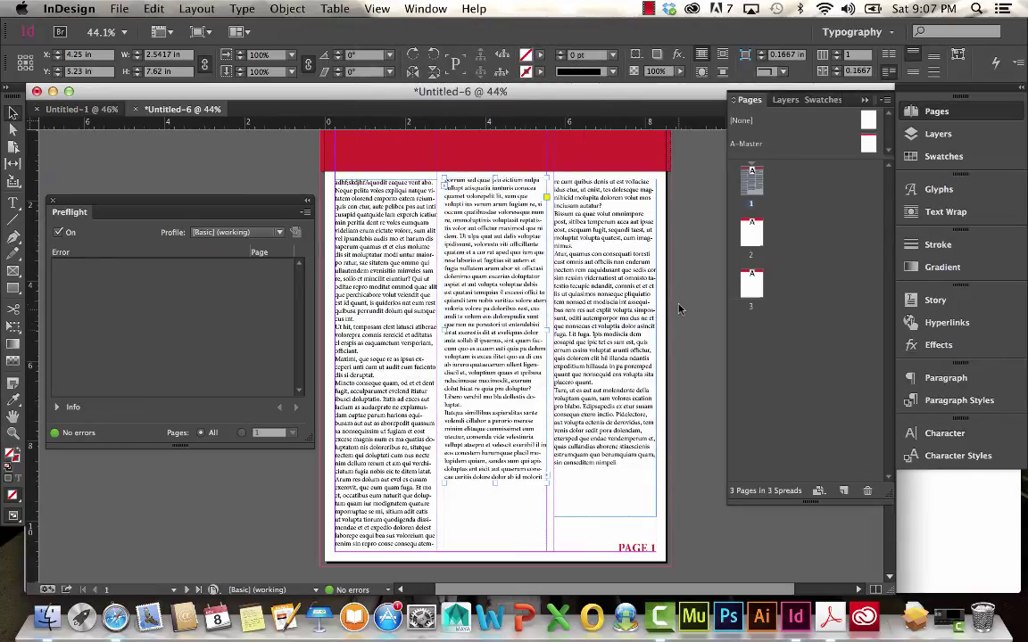
Place VintageCamera.jpg from the Photos folder beside page 1 and move the picture over the text columns
{"action": "left_click", "coordinate": [689, 357]}
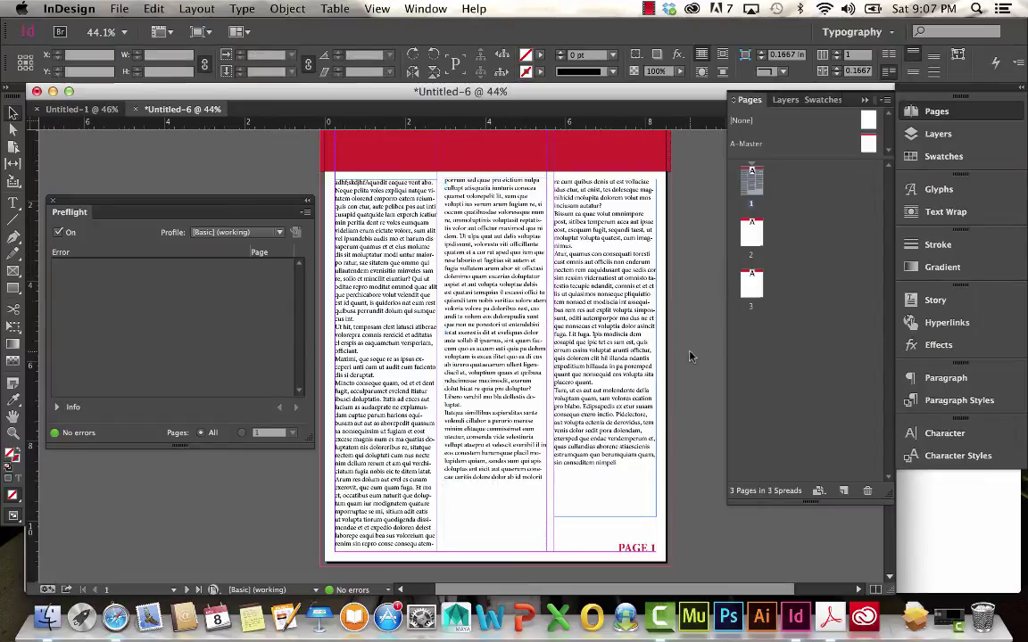
{"action": "left_click", "coordinate": [122, 10]}
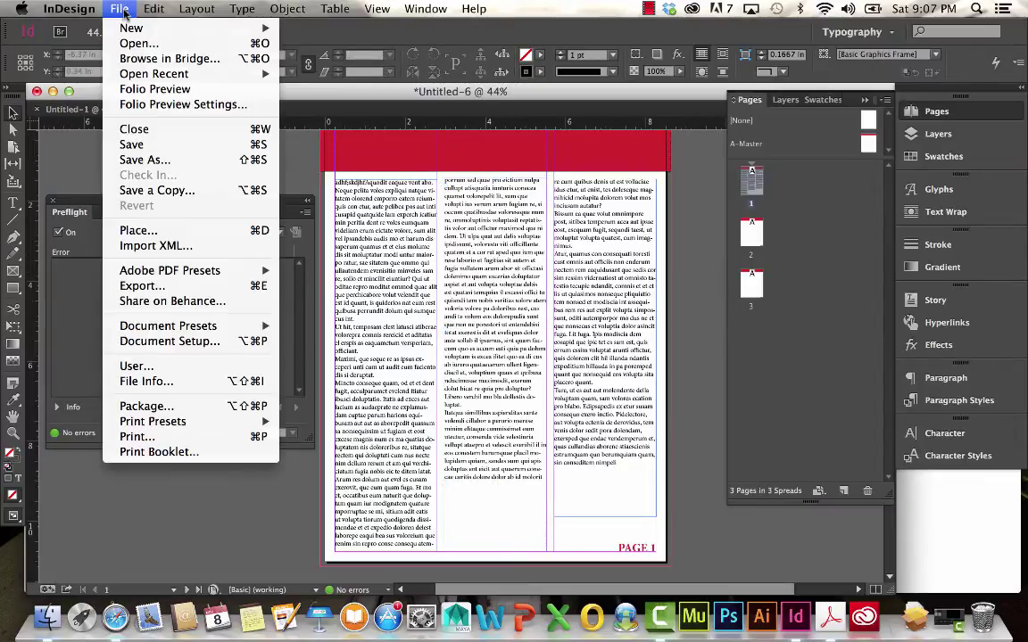
{"action": "left_click", "coordinate": [154, 234]}
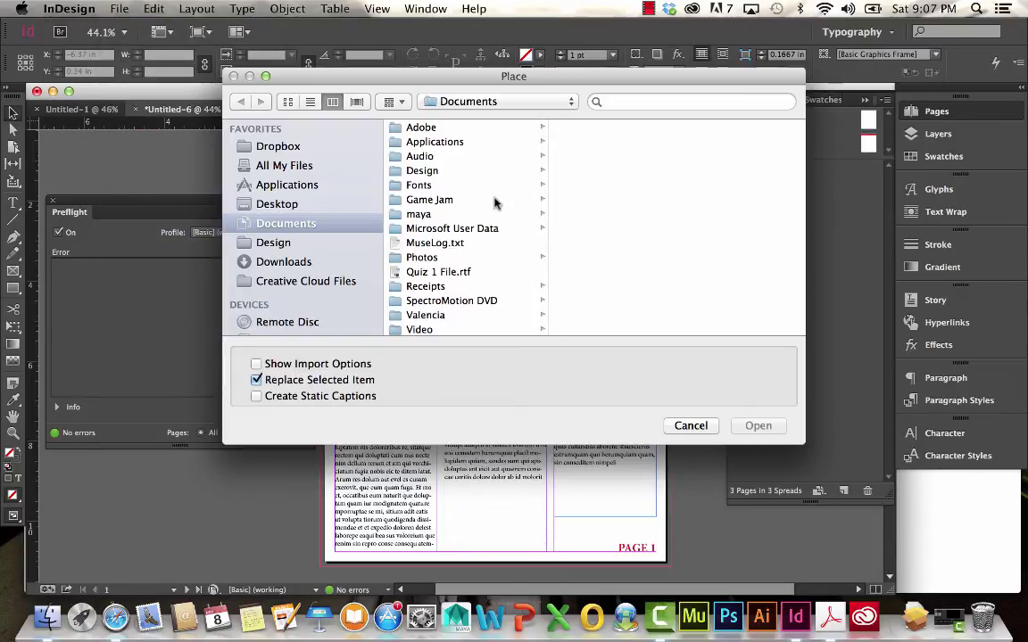
{"action": "scroll", "coordinate": [415, 273], "scroll_direction": "down", "scroll_amount": 1}
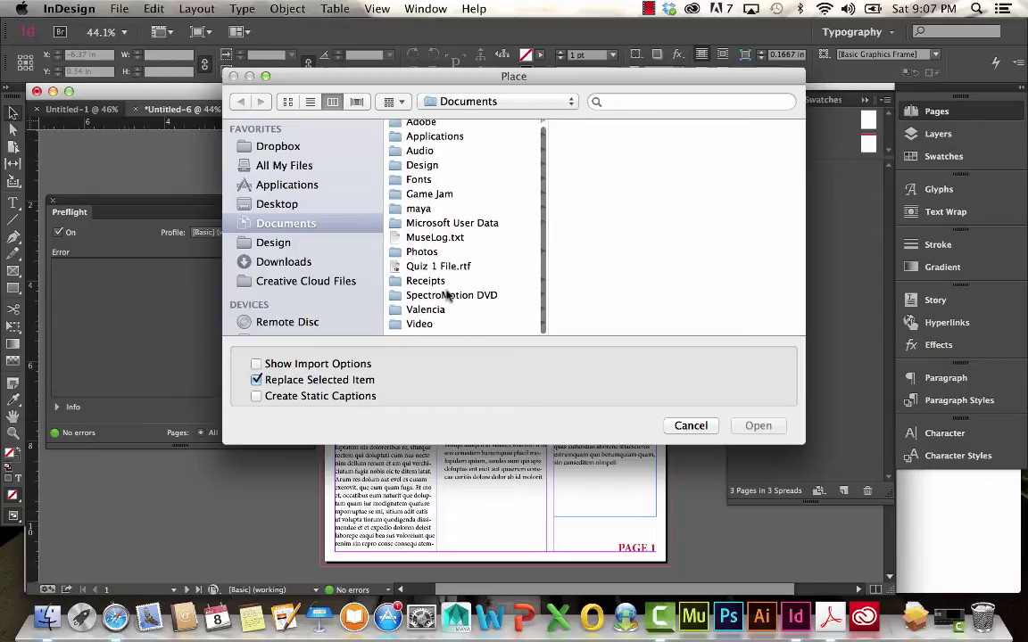
{"action": "left_click", "coordinate": [406, 256]}
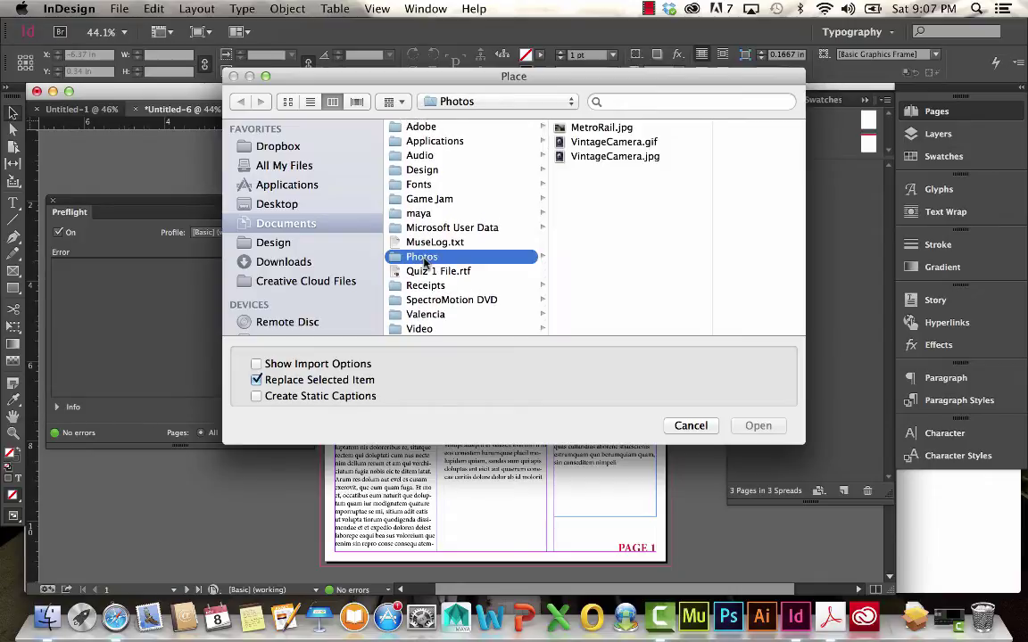
{"action": "double_click", "coordinate": [616, 157]}
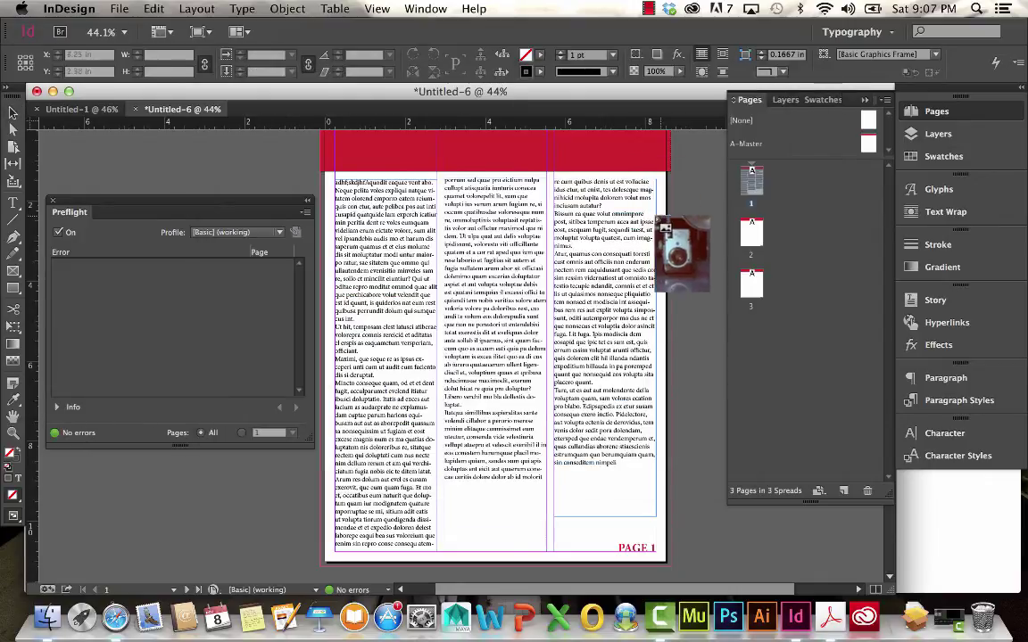
{"action": "left_click", "coordinate": [673, 195]}
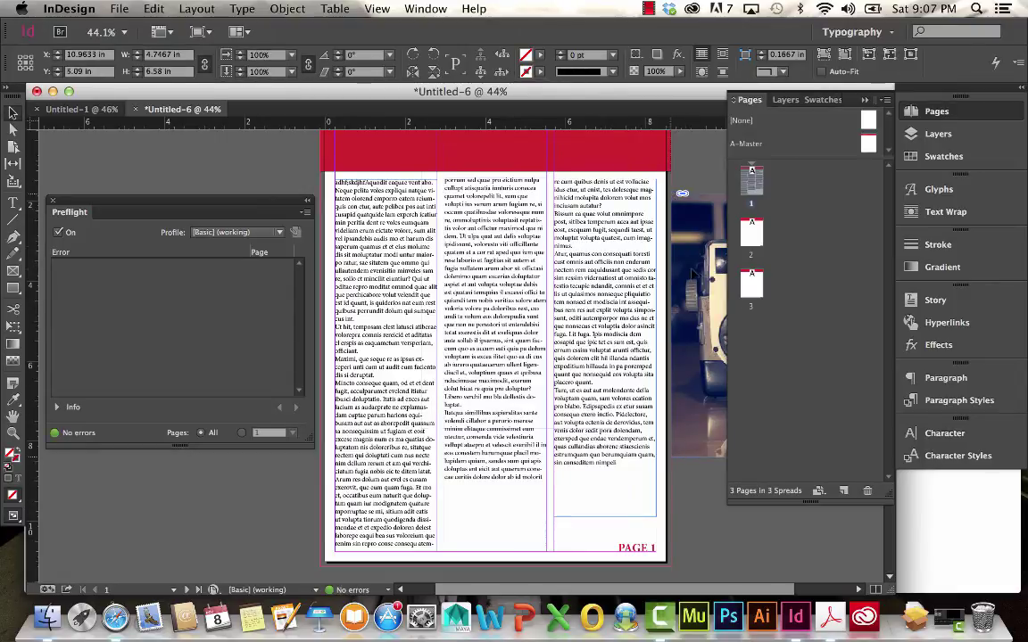
{"action": "left_click_drag", "start_coordinate": [696, 268], "coordinate": [396, 254]}
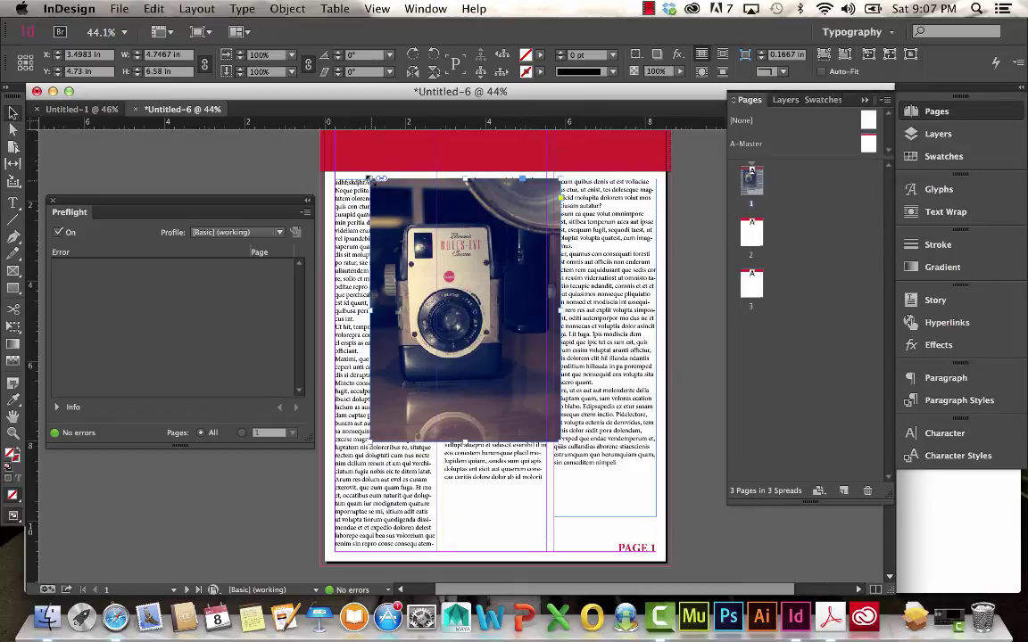
Scale the photo together with its frame to about 4.63 by 5.97 in, and crop the frame to about 3.68 by 4.88 in
{"action": "mouse_move", "coordinate": [378, 180]}
{"action": "left_mouse_down"}
{"action": "mouse_move", "coordinate": [393, 215]}
{"action": "mouse_move", "coordinate": [367, 192]}
{"action": "left_mouse_up"}
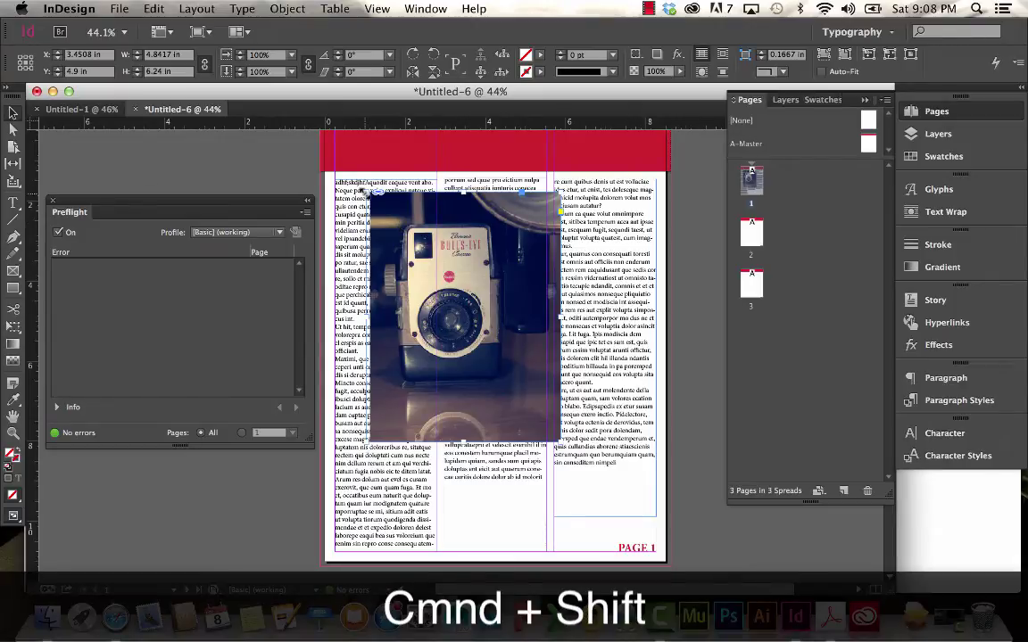
{"action": "left_click_drag", "start_coordinate": [366, 191], "coordinate": [395, 225]}
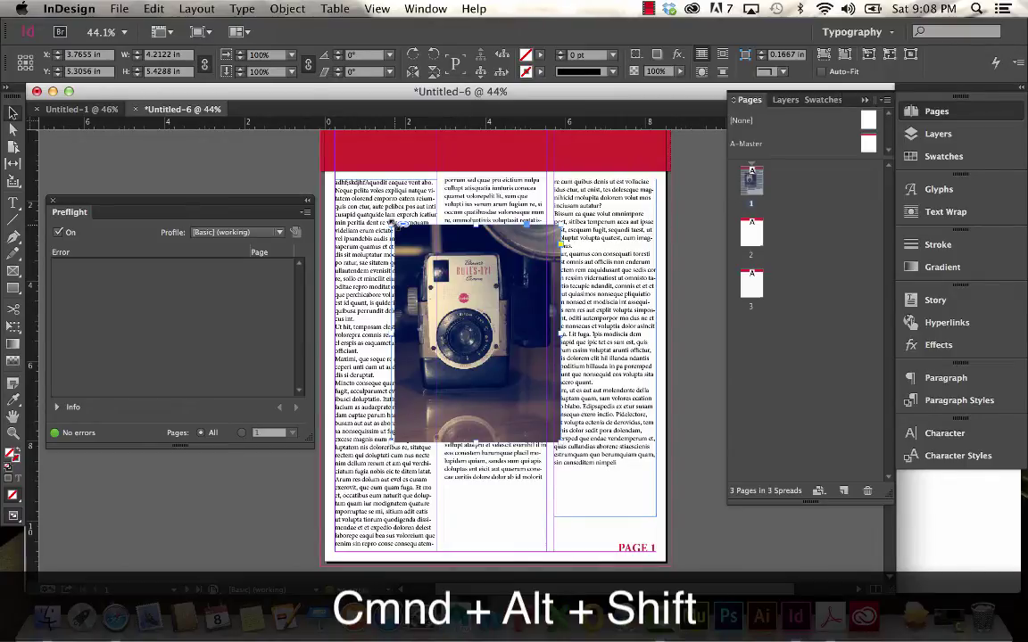
{"action": "left_click_drag", "start_coordinate": [402, 223], "coordinate": [424, 255]}
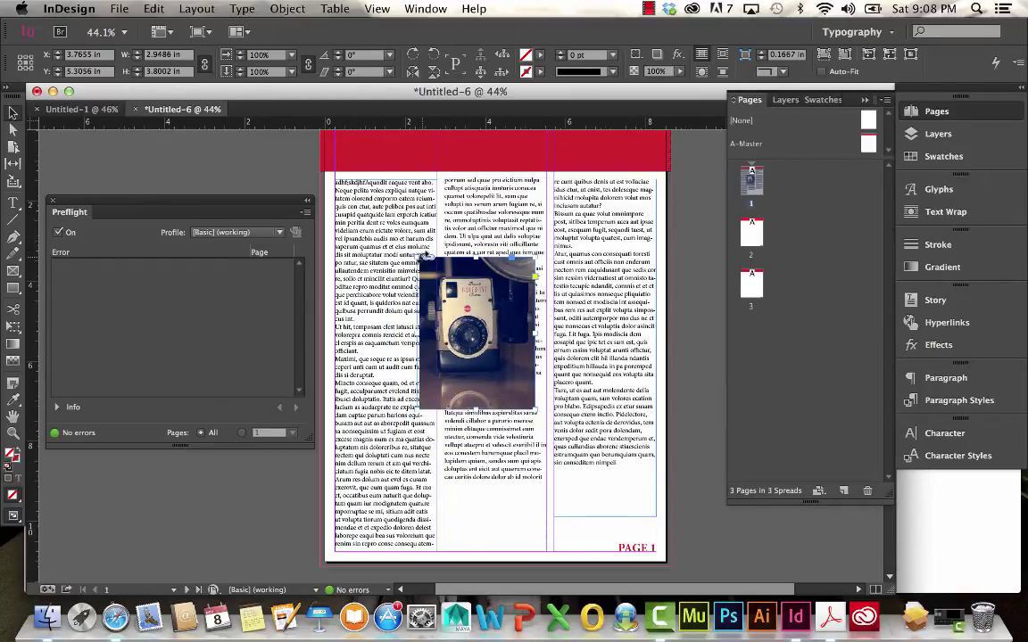
{"action": "left_click_drag", "start_coordinate": [418, 257], "coordinate": [385, 212]}
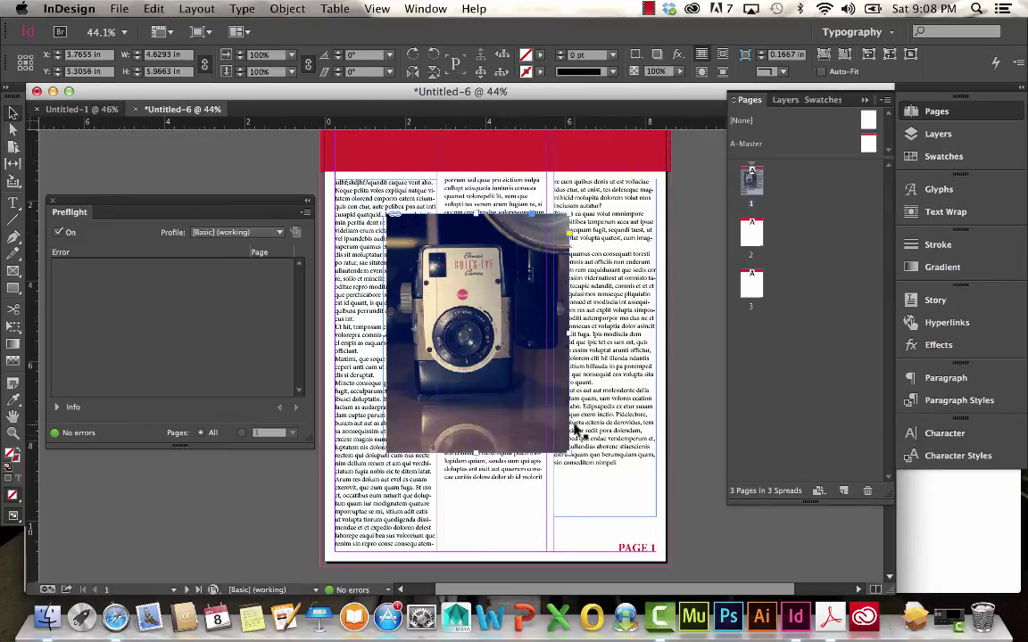
{"action": "left_click_drag", "start_coordinate": [568, 452], "coordinate": [539, 415]}
{"action": "left_click_drag", "start_coordinate": [386, 214], "coordinate": [390, 217]}
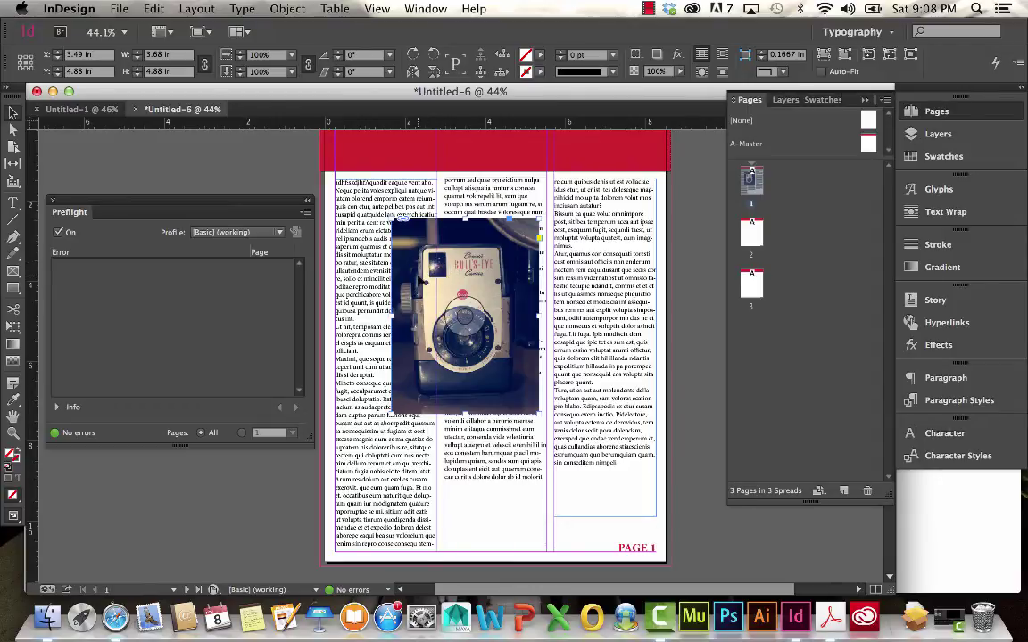
Select the photo inside its frame and nudge it sideways in both directions to try different crops
{"action": "double_click", "coordinate": [418, 284]}
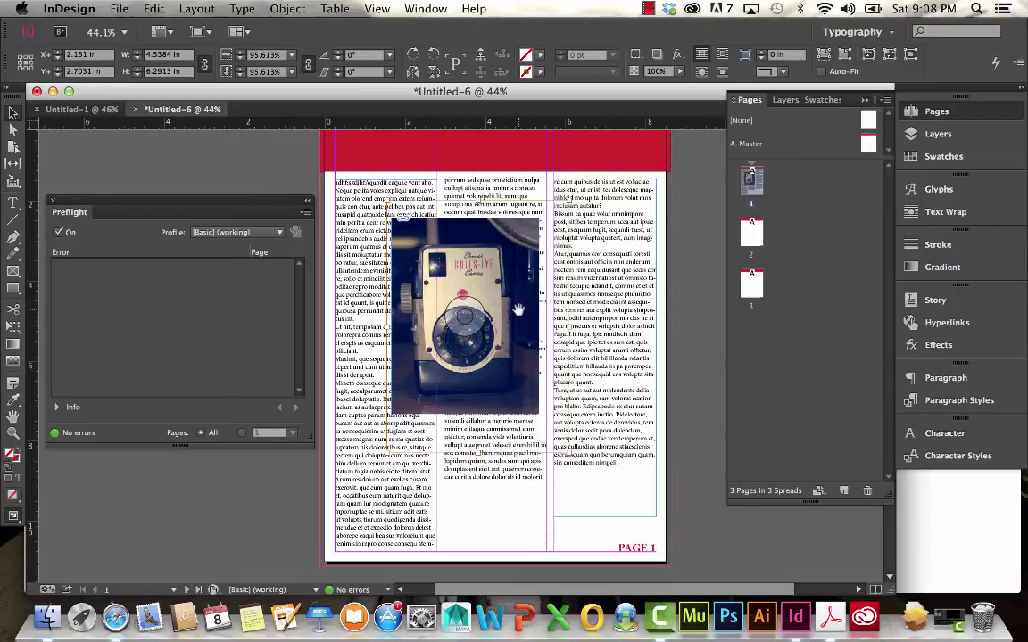
{"action": "key", "text": "shift+Right"}
{"action": "key", "text": "shift+Right"}
{"action": "key", "text": "shift+Right"}
{"action": "key", "text": "shift+Left"}
{"action": "key", "text": "shift+Left"}
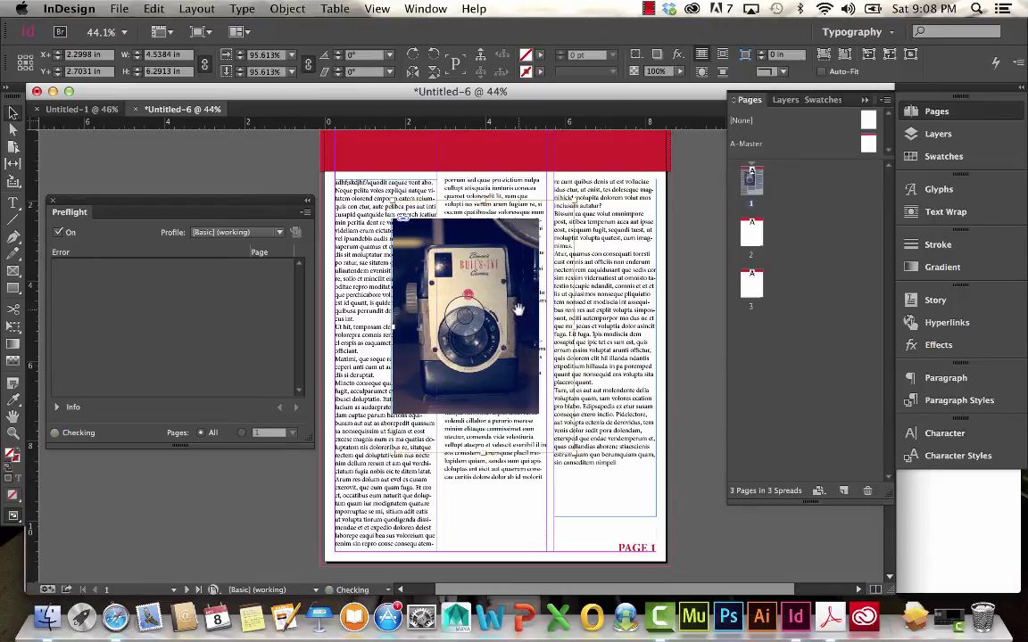
{"action": "key", "text": "shift+Left"}
{"action": "key", "text": "shift+Left"}
{"action": "key", "text": "shift+Left"}
{"action": "key", "text": "shift+Left"}
{"action": "key", "text": "shift+Left"}
{"action": "key", "text": "shift+Left"}
{"action": "key", "text": "shift+Right"}
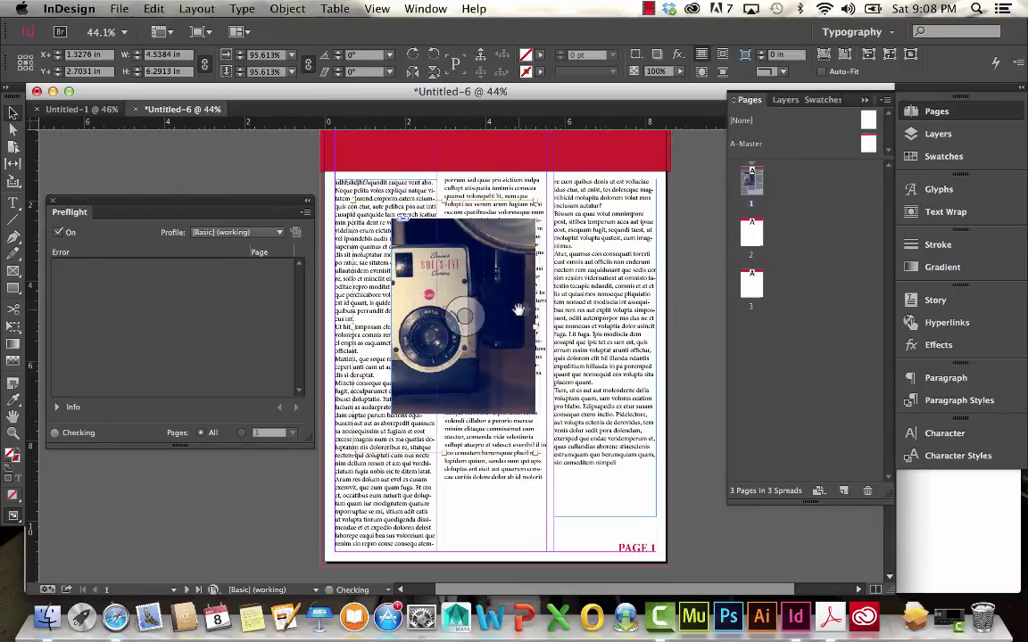
{"action": "key", "text": "shift+Right"}
{"action": "key", "text": "shift+Right"}
{"action": "key", "text": "shift+Left"}
{"action": "key", "text": "shift+Right"}
{"action": "key", "text": "shift+Right"}
{"action": "key", "text": "shift+Left"}
{"action": "key", "text": "shift+Left"}
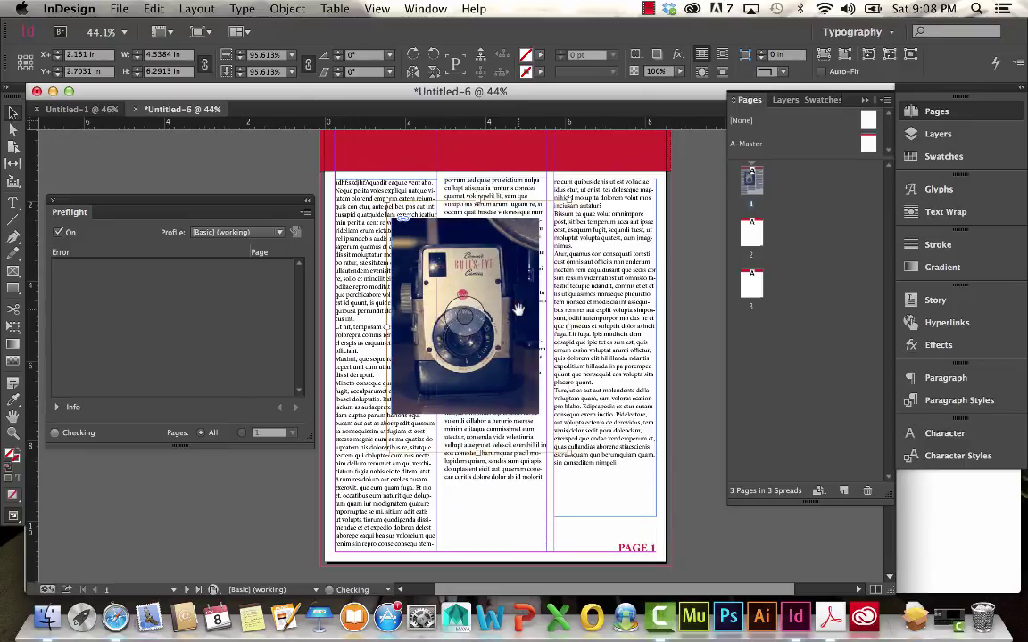
{"action": "key", "text": "shift+Right"}
{"action": "key", "text": "shift+Right"}
{"action": "key", "text": "shift+Right"}
{"action": "key", "text": "shift+Left"}
{"action": "key", "text": "shift+Right"}
Move the photo to the top of the first column and scale it with its frame to column width, about 2.52 by 3.34 in
{"action": "left_click", "coordinate": [684, 301]}
{"action": "left_click_drag", "start_coordinate": [479, 262], "coordinate": [363, 177]}
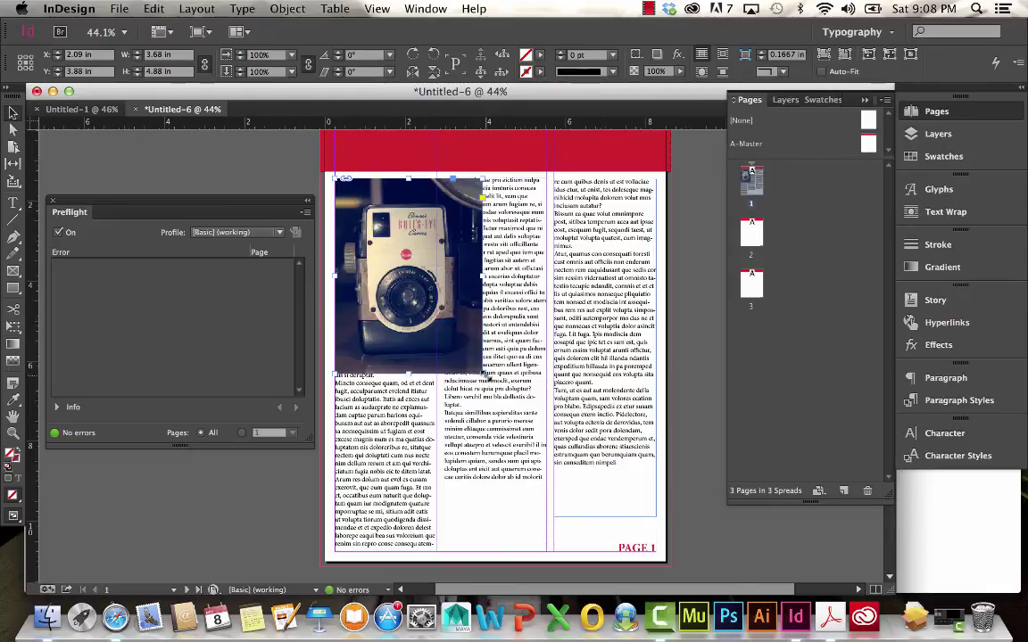
{"action": "left_click_drag", "start_coordinate": [483, 375], "coordinate": [434, 312]}
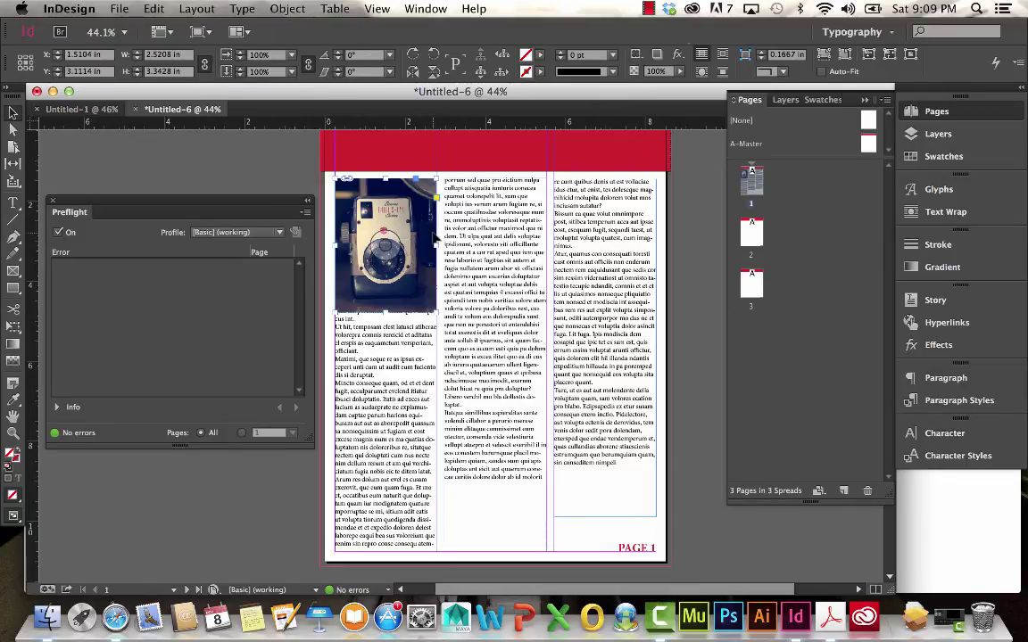
Wrap the text around the photo's bounding box and set all four linked wrap offsets to 0.4375 in
{"action": "left_click", "coordinate": [722, 54]}
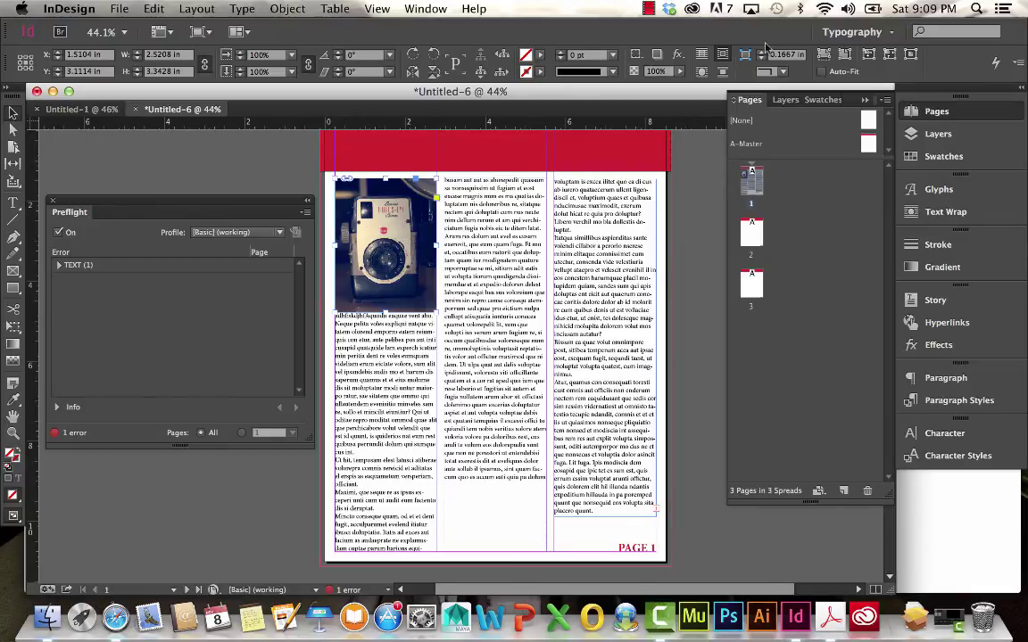
{"action": "left_click", "coordinate": [725, 57], "text": "alt"}
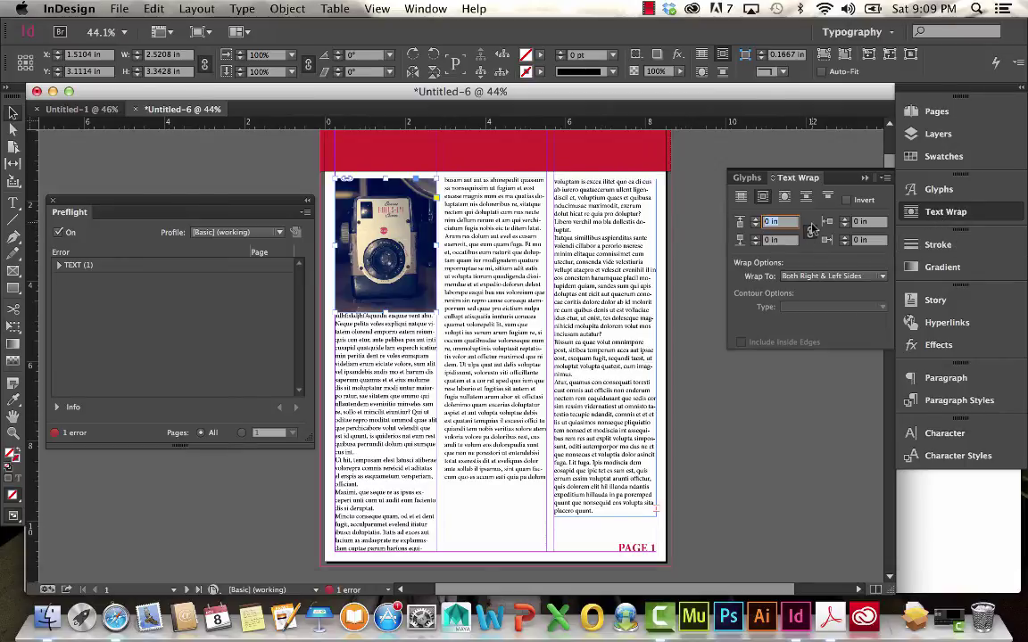
{"action": "left_click", "coordinate": [755, 243]}
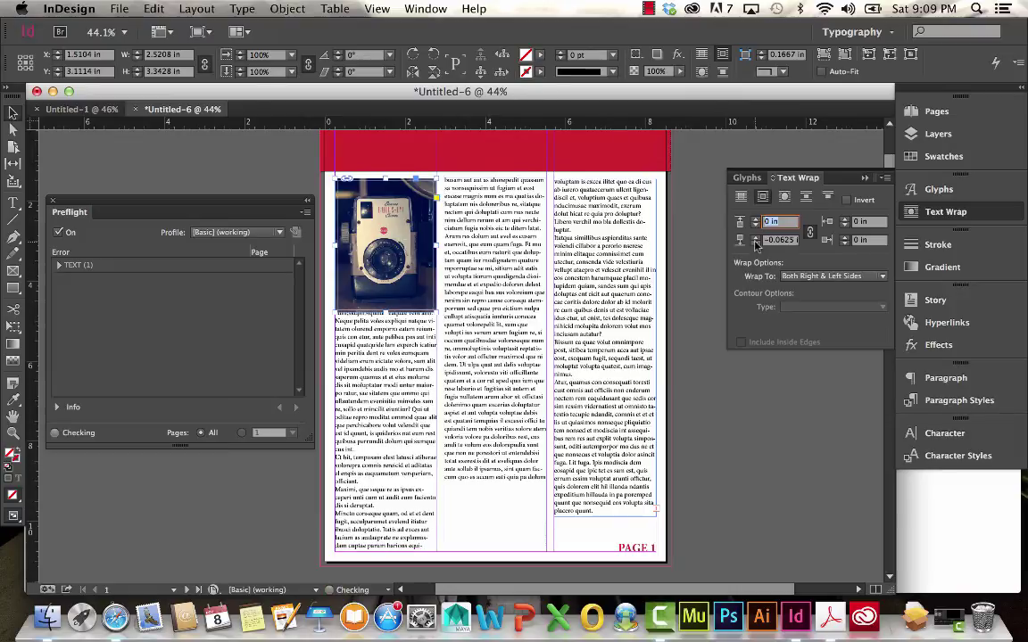
{"action": "left_click", "coordinate": [756, 244]}
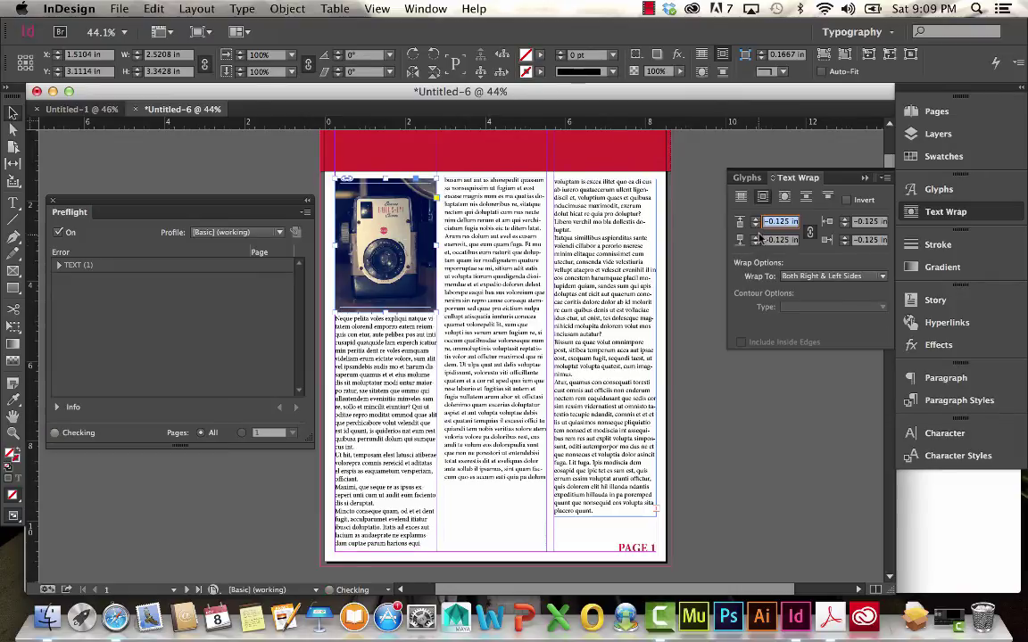
{"action": "left_click", "coordinate": [756, 238]}
{"action": "left_click", "coordinate": [755, 238]}
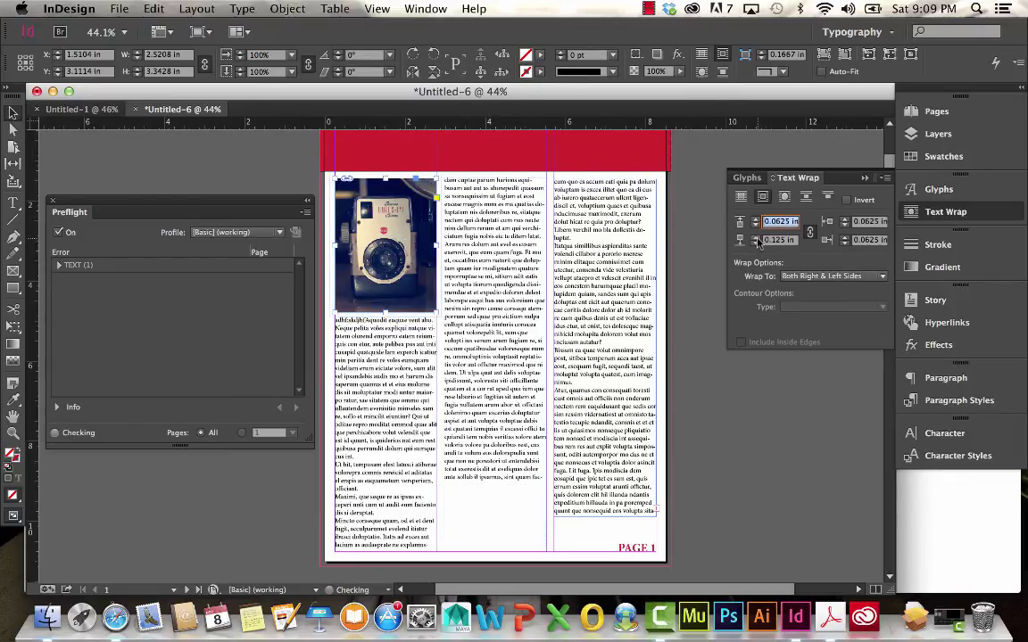
{"action": "left_click", "coordinate": [756, 238]}
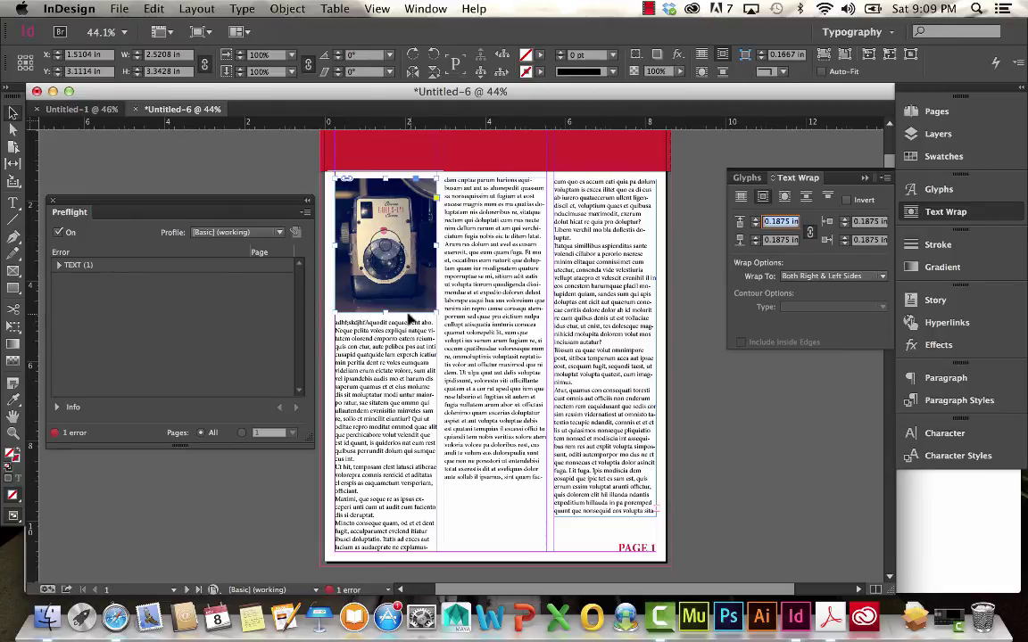
{"action": "left_click", "coordinate": [753, 222]}
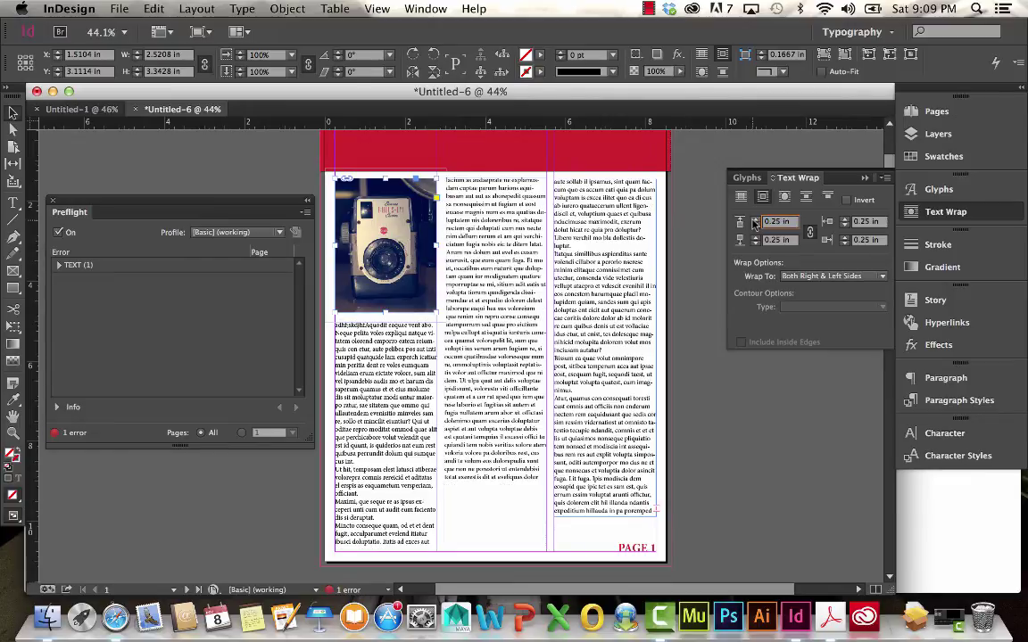
{"action": "left_click", "coordinate": [754, 222]}
{"action": "left_click", "coordinate": [753, 222]}
{"action": "left_click", "coordinate": [754, 223]}
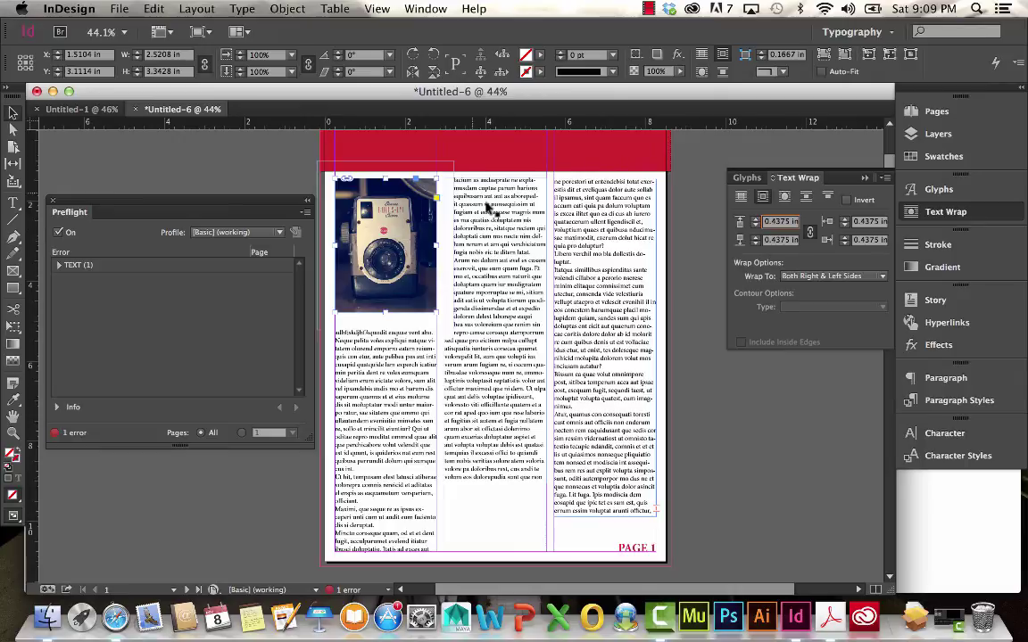
Unlink the photo's wrap offsets and set the right offset to 0.125 in and the bottom offset to 0.25 in
{"action": "left_click", "coordinate": [809, 234]}
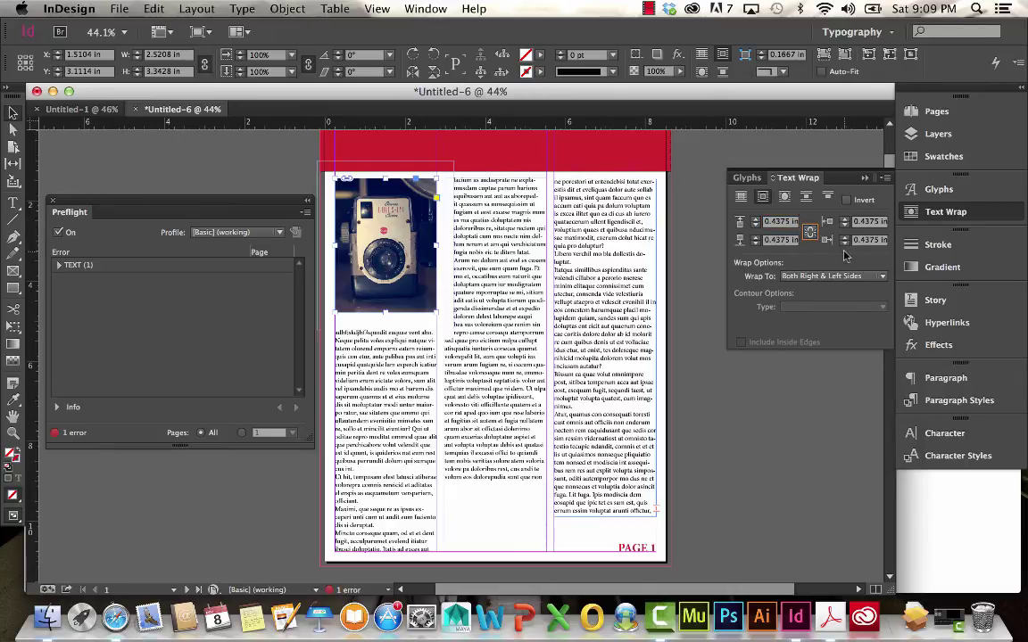
{"action": "left_click", "coordinate": [844, 244]}
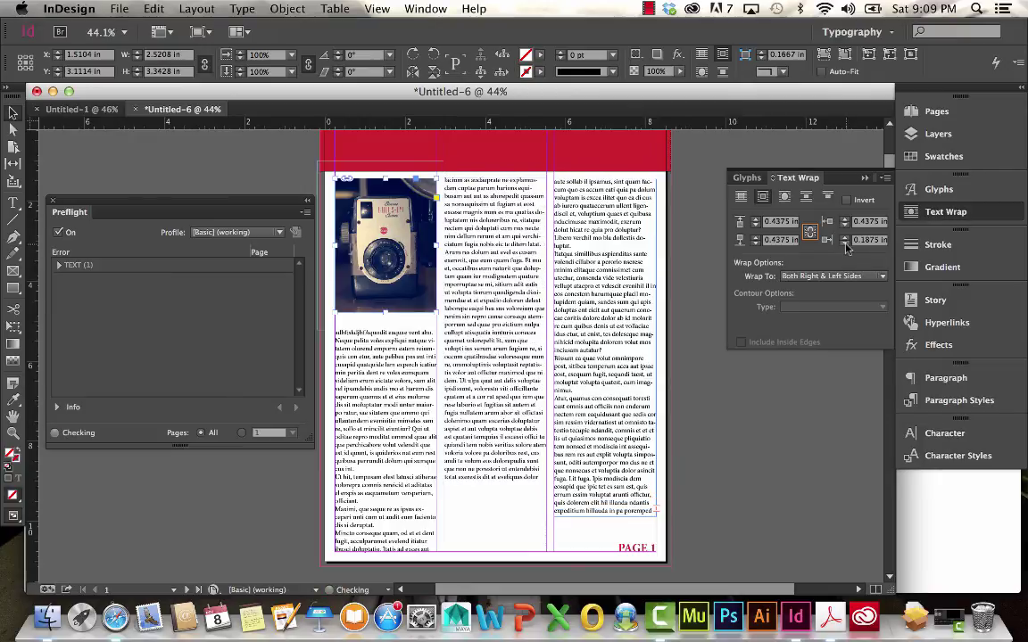
{"action": "left_click", "coordinate": [755, 244]}
{"action": "left_click", "coordinate": [755, 244]}
{"action": "left_click", "coordinate": [755, 244]}
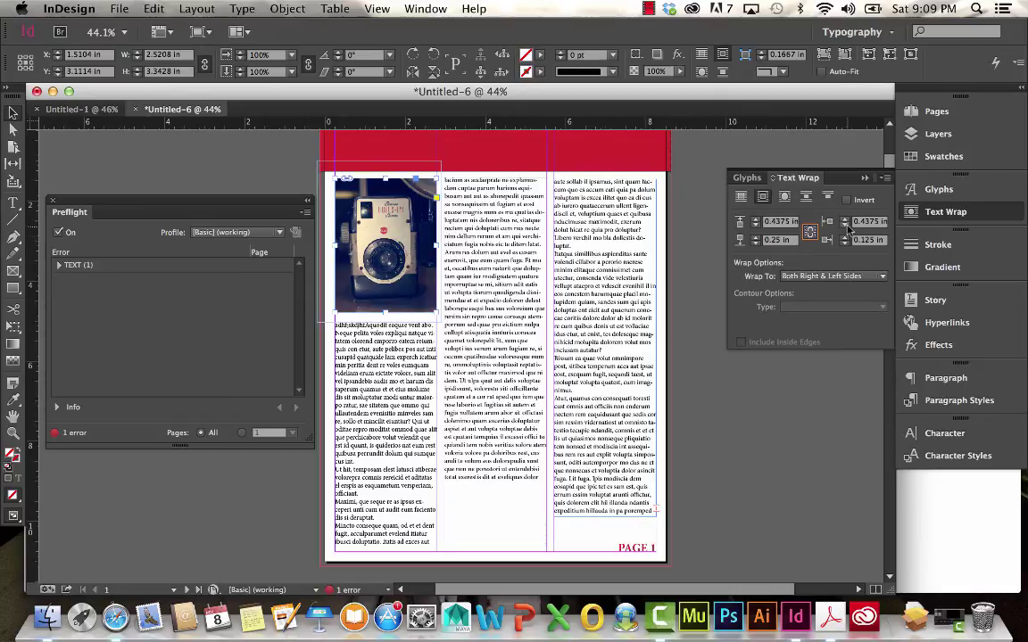
Test the wrap by moving the photo across the second and third columns, and return it to the top of the first column
{"action": "left_click_drag", "start_coordinate": [421, 225], "coordinate": [547, 283]}
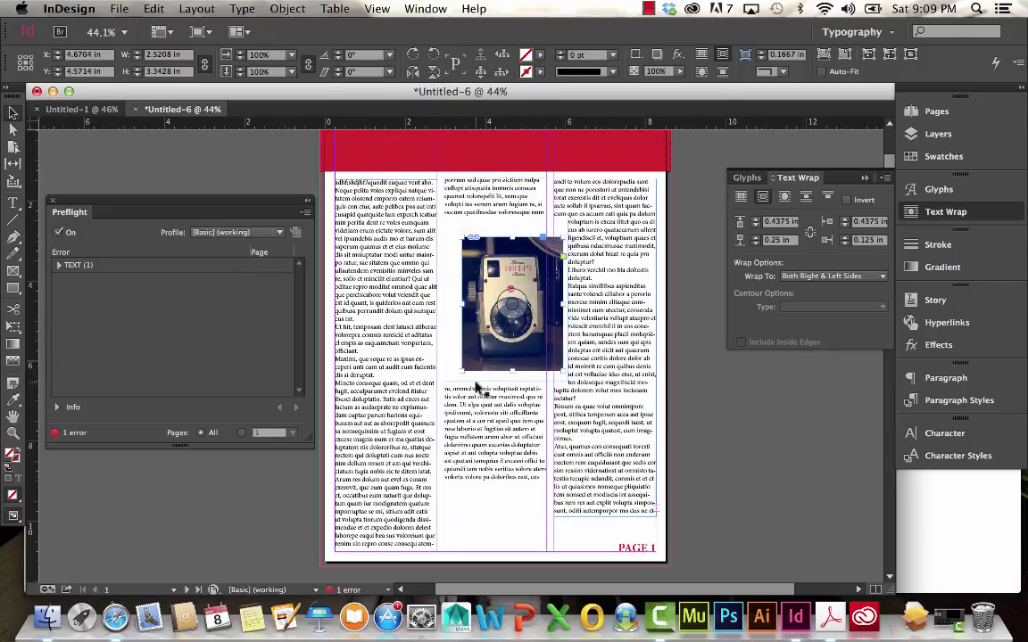
{"action": "left_click_drag", "start_coordinate": [477, 234], "coordinate": [363, 184]}
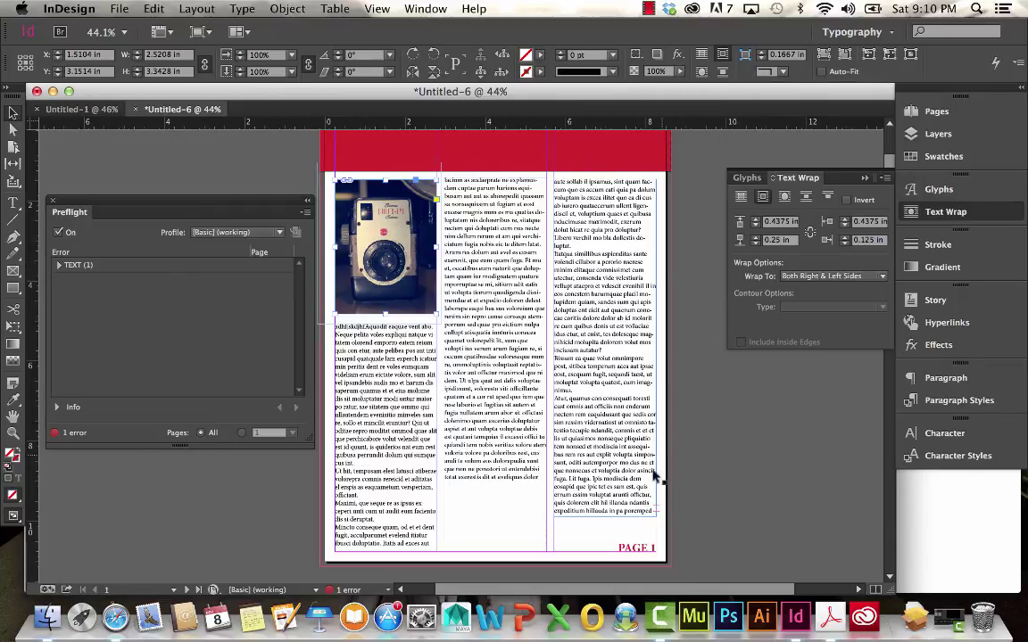
Extend the middle column's text frame down to about 9.33 in high and the third column's to about 9.42 in high
{"action": "left_click", "coordinate": [514, 446]}
{"action": "left_click_drag", "start_coordinate": [492, 481], "coordinate": [495, 551]}
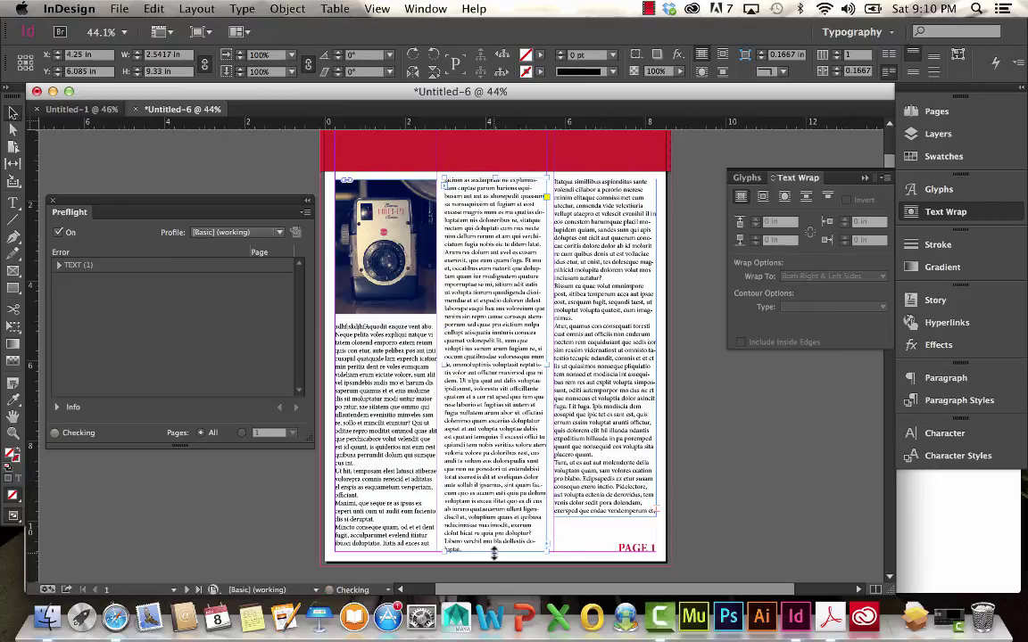
{"action": "left_click", "coordinate": [593, 486]}
{"action": "left_click_drag", "start_coordinate": [604, 516], "coordinate": [604, 555]}
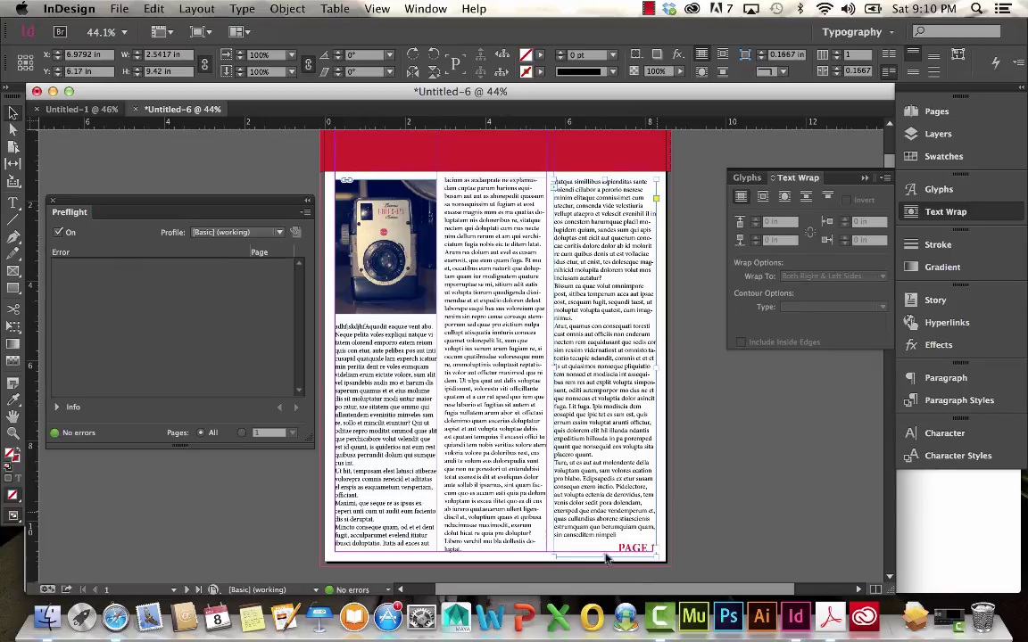
{"action": "left_click", "coordinate": [676, 435]}
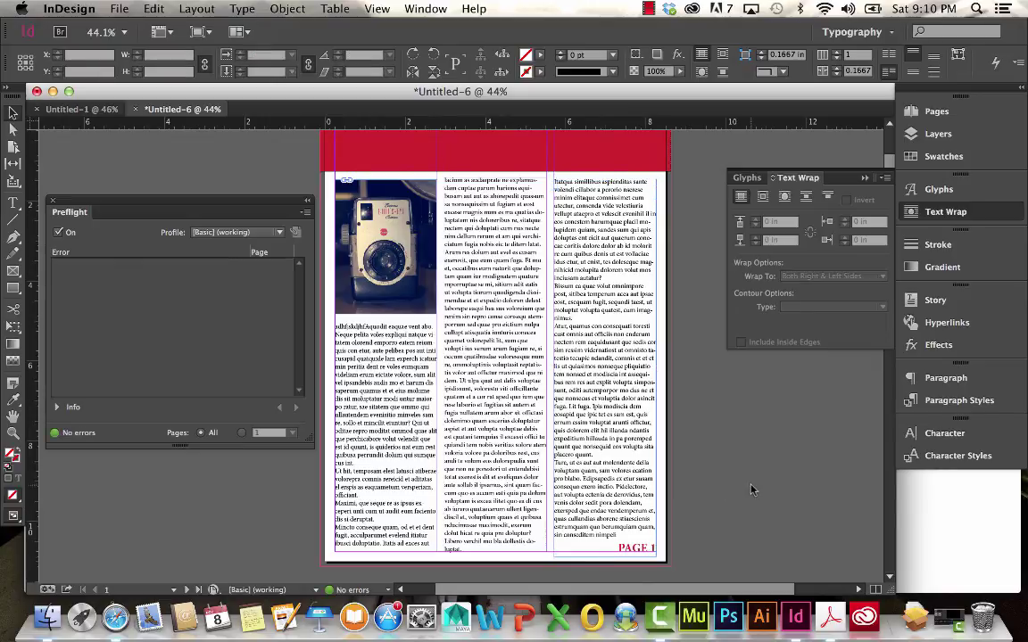